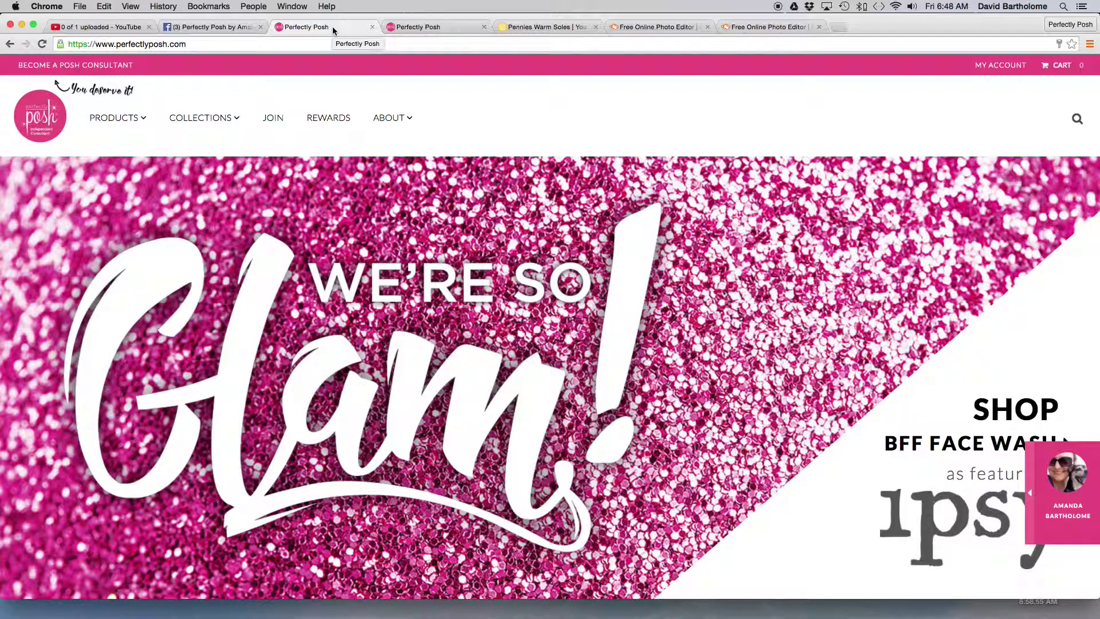
- Sign in to the consultant account with the saved credentials and open the Virtual Office home page
{"action": "left_click", "coordinate": [1013, 67]}
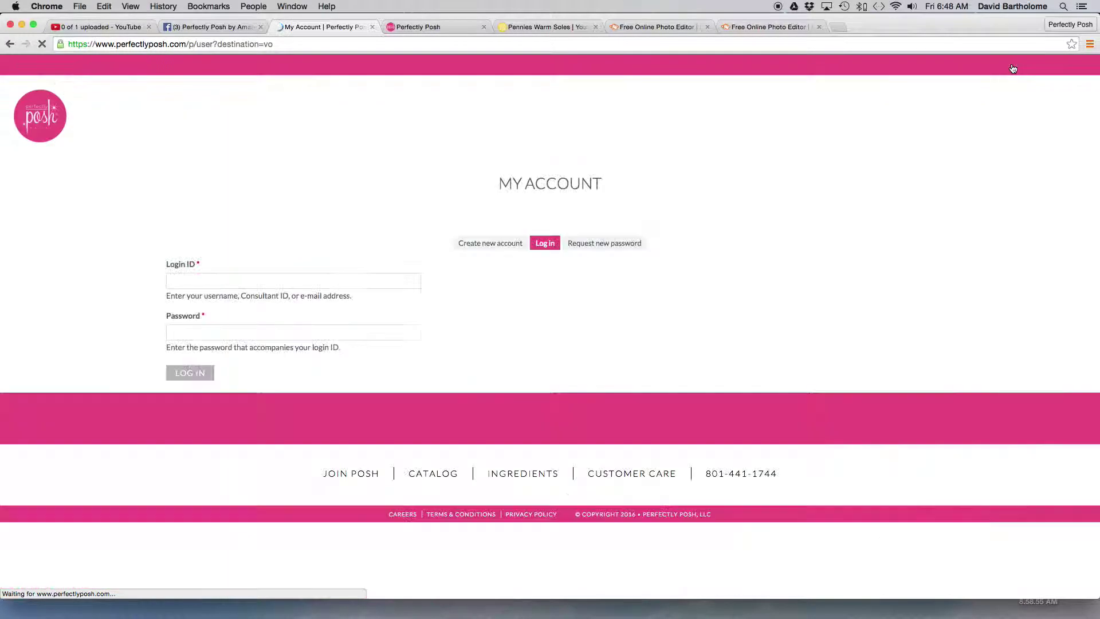
{"action": "left_click", "coordinate": [210, 375]}
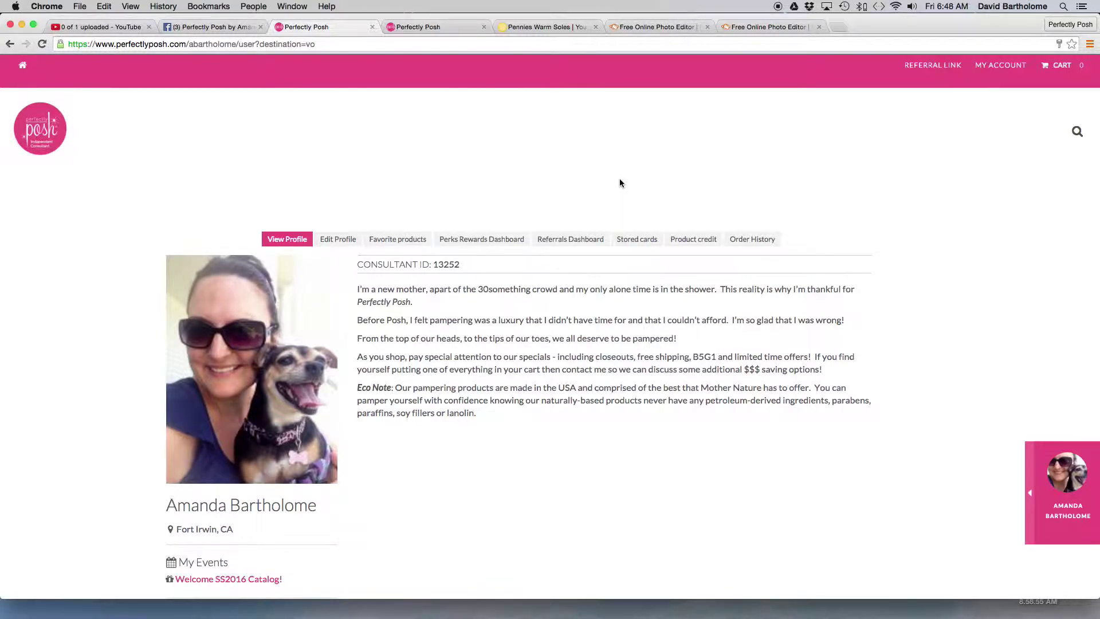
{"action": "mouse_move", "coordinate": [1008, 70]}
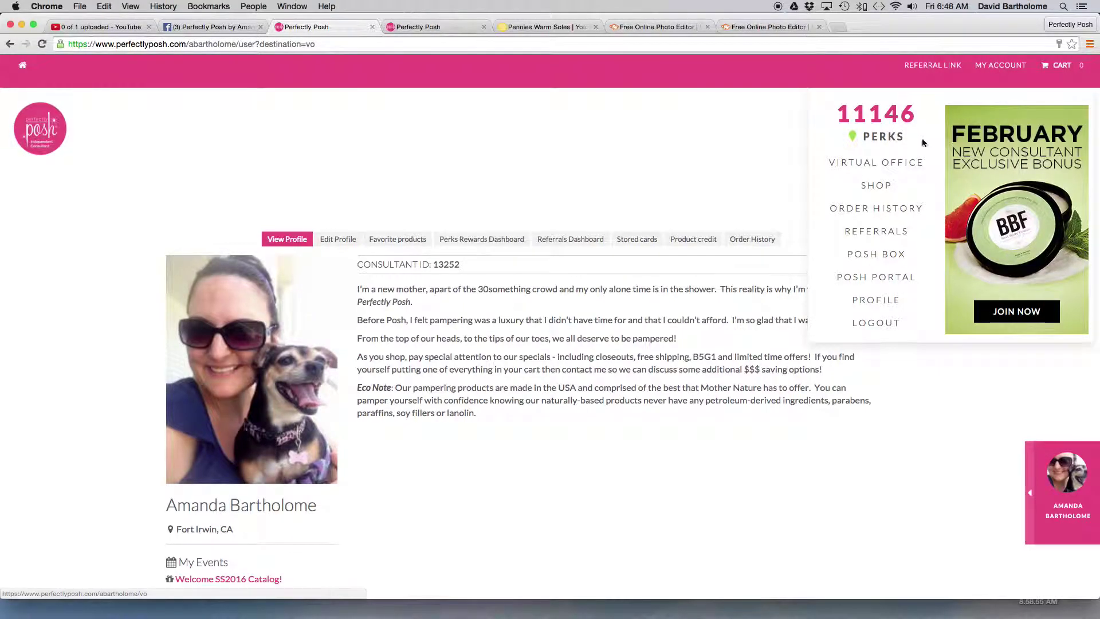
{"action": "left_click", "coordinate": [900, 166]}
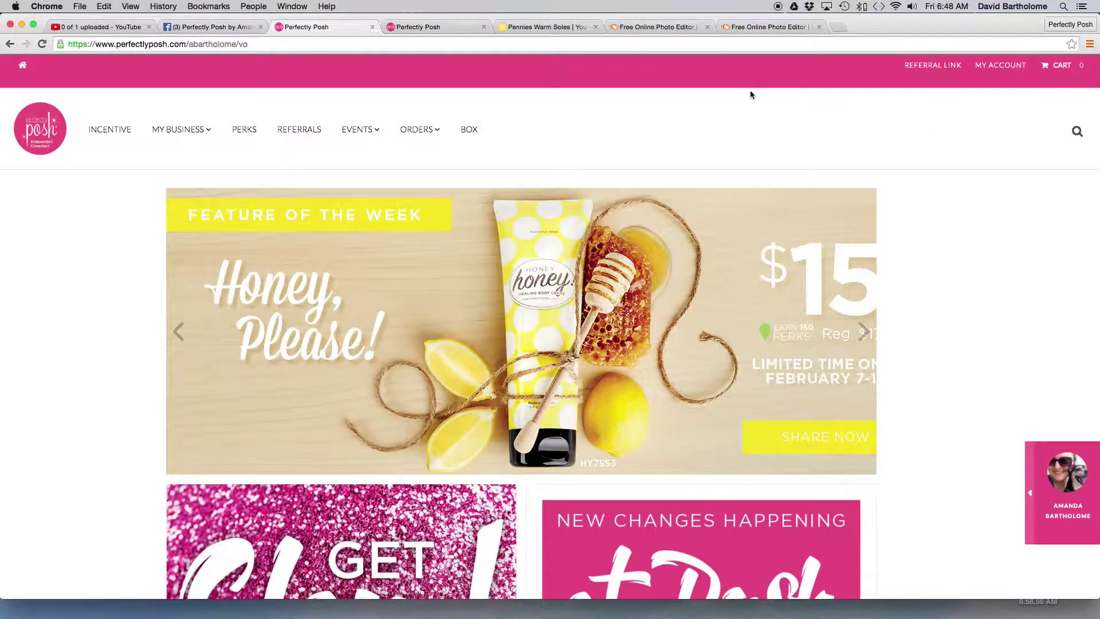
{"action": "mouse_move", "coordinate": [360, 136]}
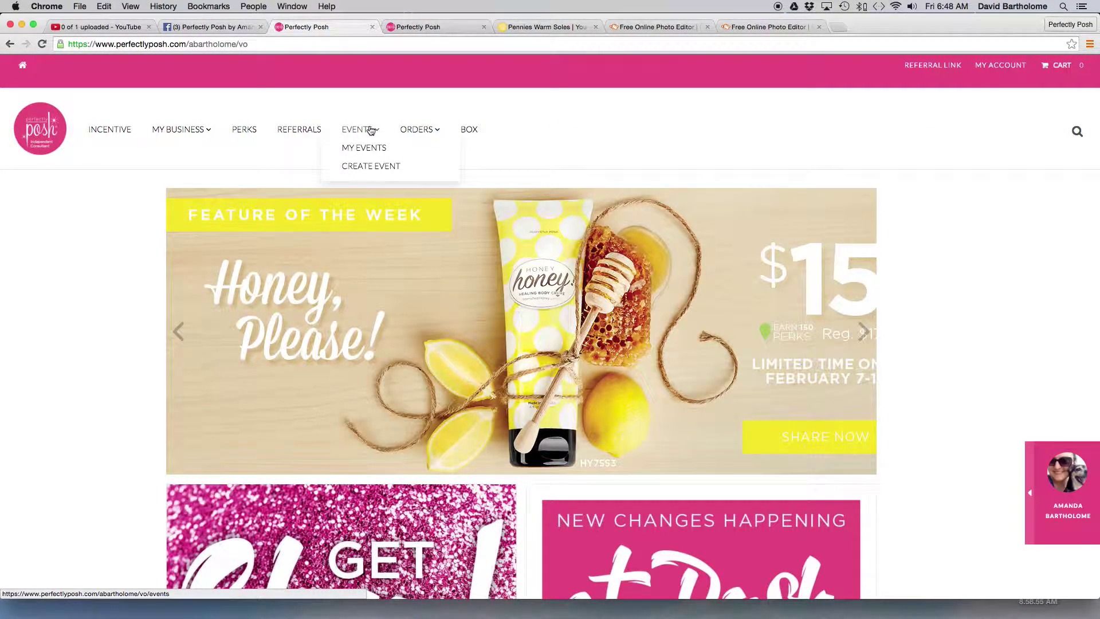
- Start a new event and enter 'Pennies Warm Soles - YOU' as the event name
{"action": "left_click", "coordinate": [374, 168]}
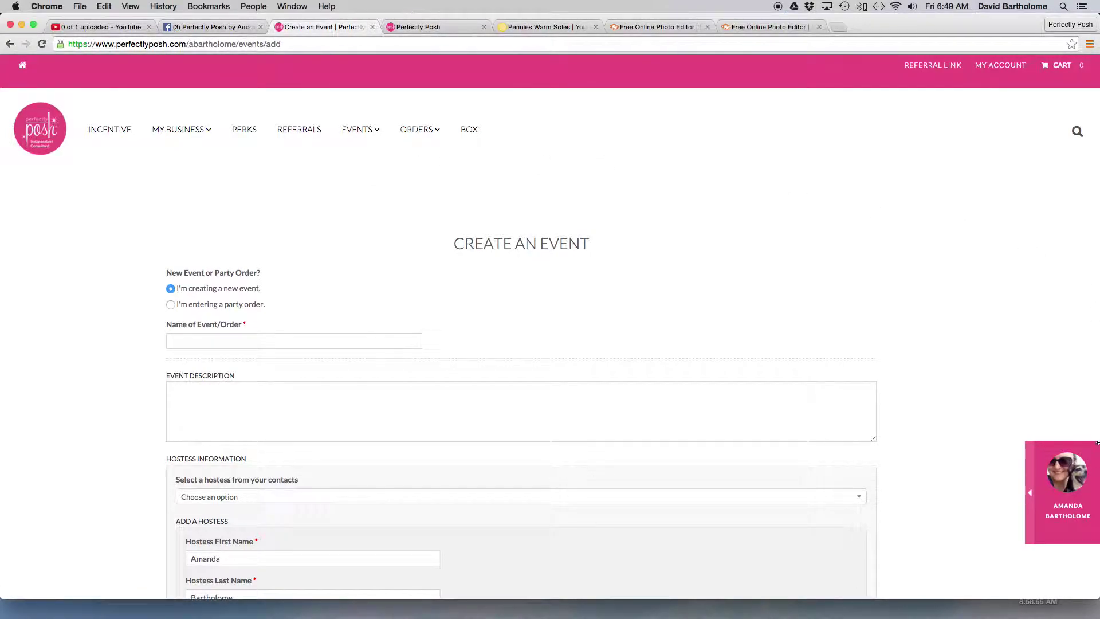
{"action": "scroll", "coordinate": [991, 315], "scroll_direction": "down", "scroll_amount": 2}
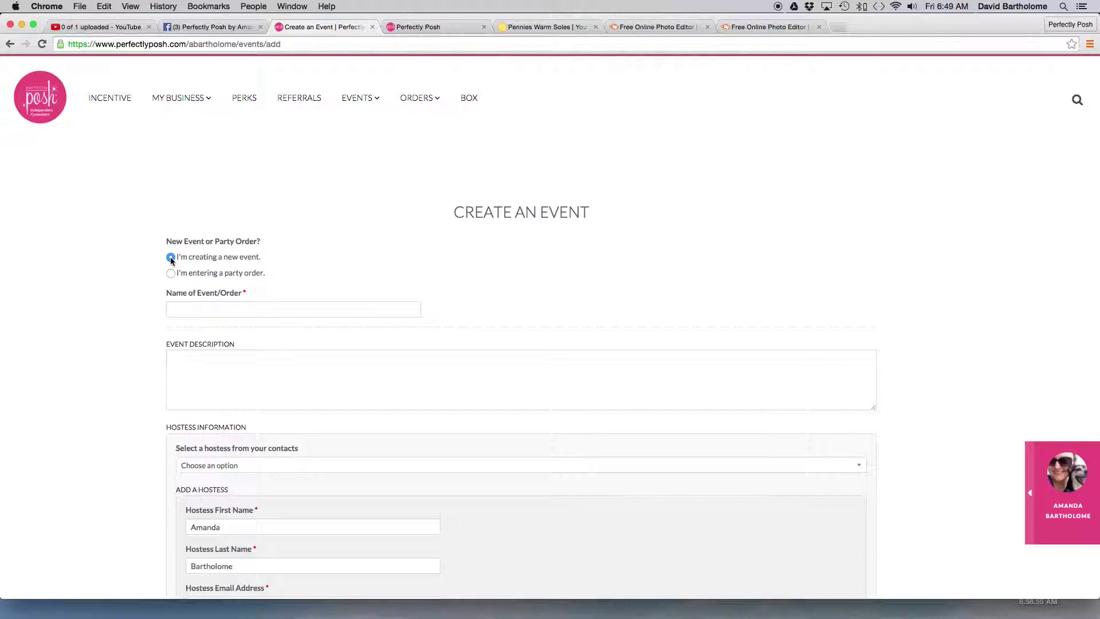
{"action": "left_click", "coordinate": [193, 308]}
{"action": "type", "text": "P"}
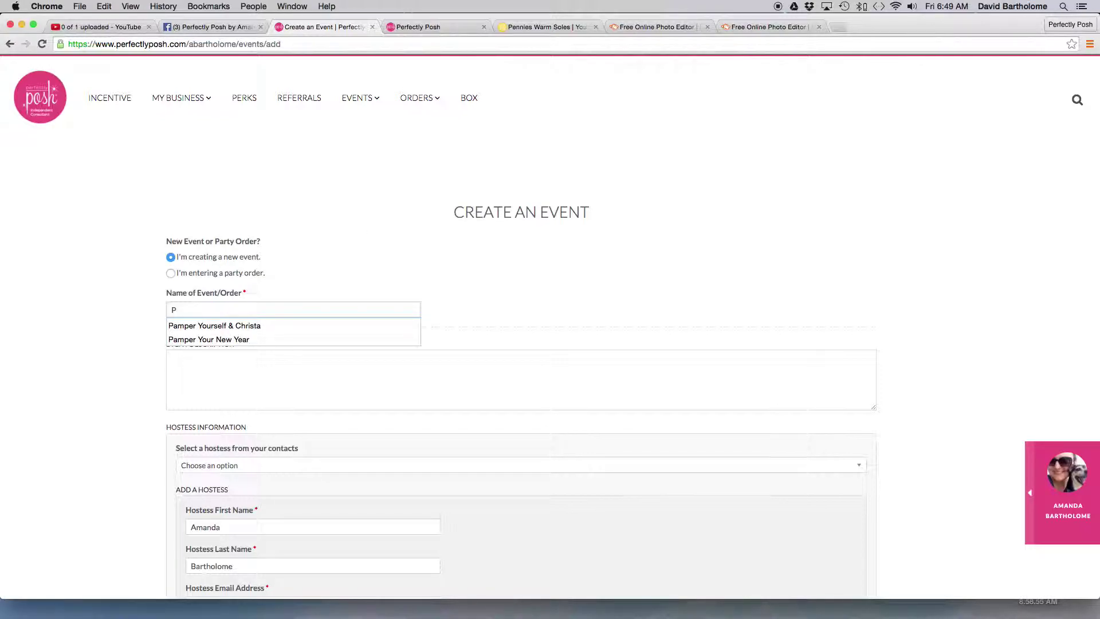
{"action": "type", "text": "ennies Warm Soles"}
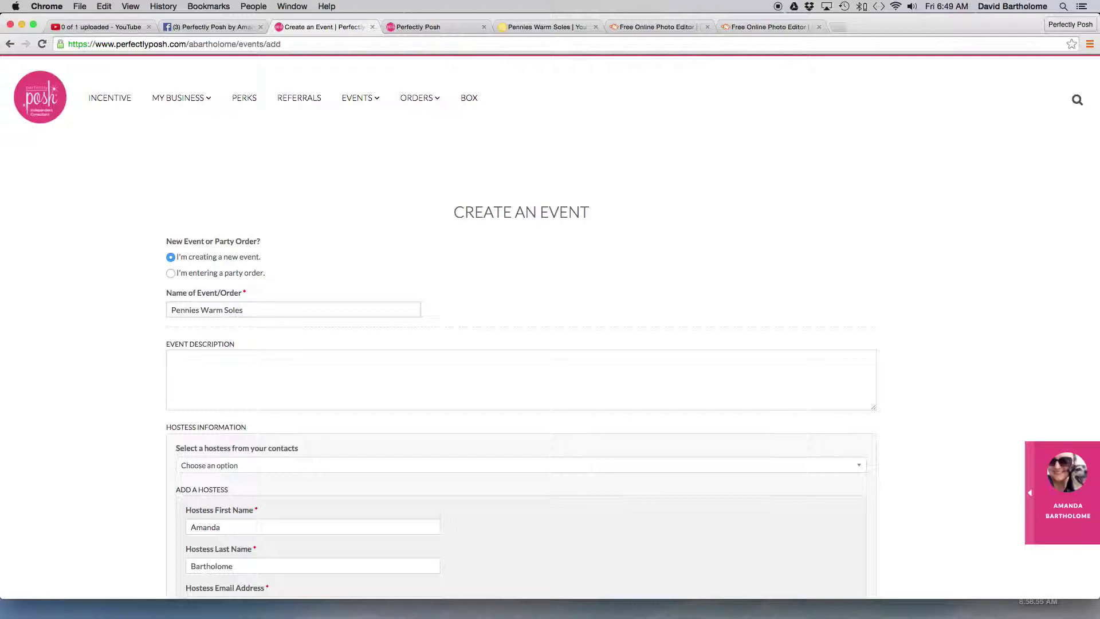
{"action": "type", "text": " - YOU"}
- Look over the Pennies Warm Soles project page, then come back to the Create an Event form
{"action": "left_click", "coordinate": [538, 27]}
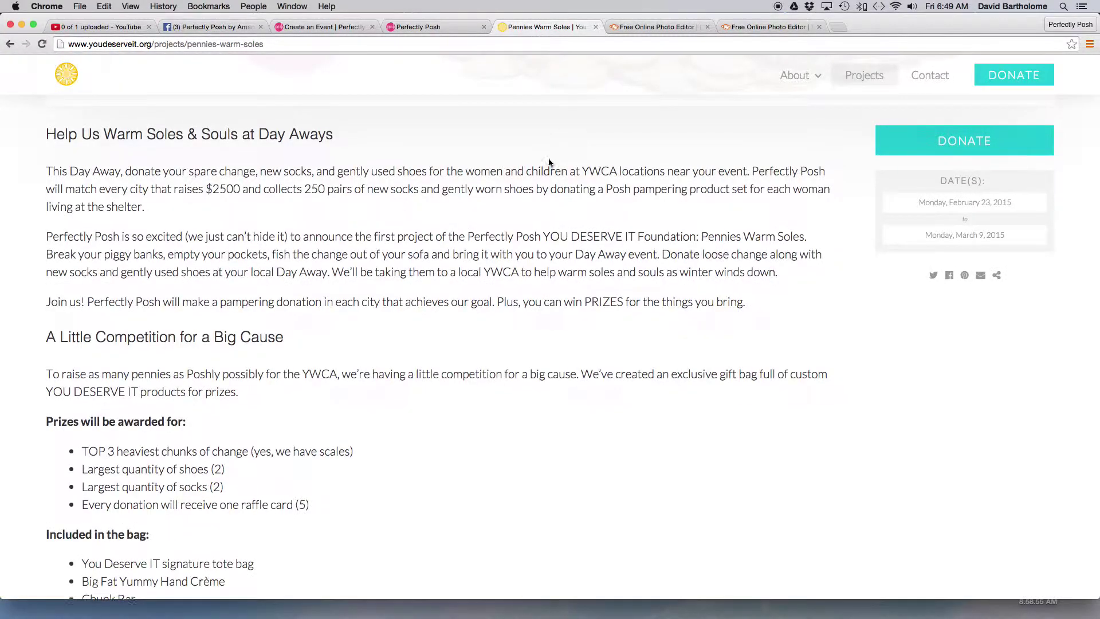
{"action": "scroll", "coordinate": [549, 158], "scroll_direction": "up", "scroll_amount": 10}
{"action": "scroll", "coordinate": [554, 171], "scroll_direction": "down", "scroll_amount": 3}
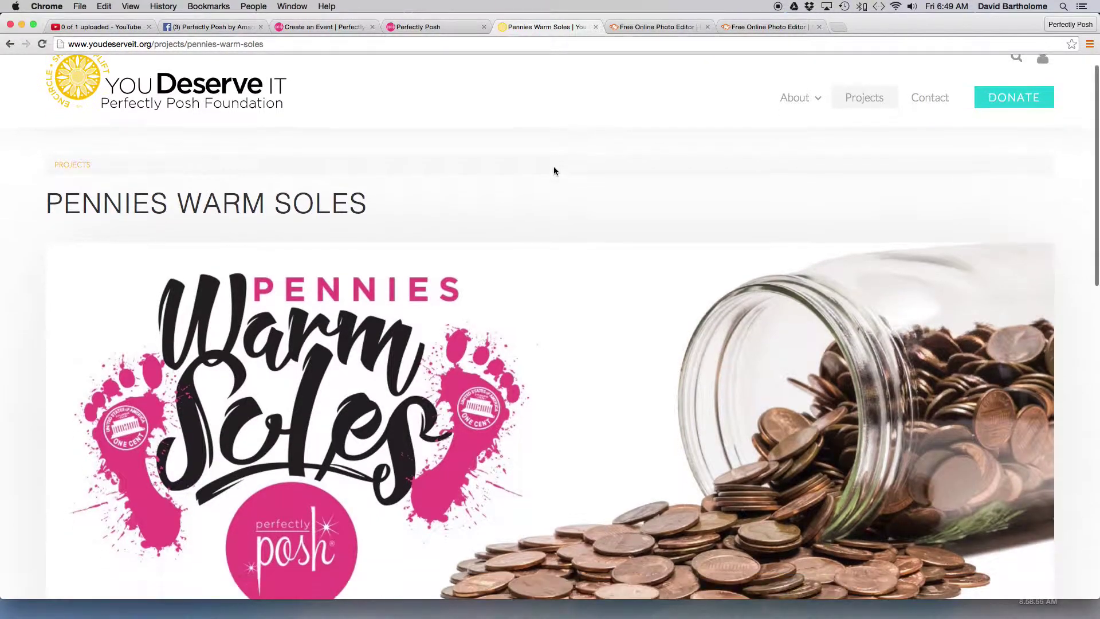
{"action": "left_click", "coordinate": [411, 26]}
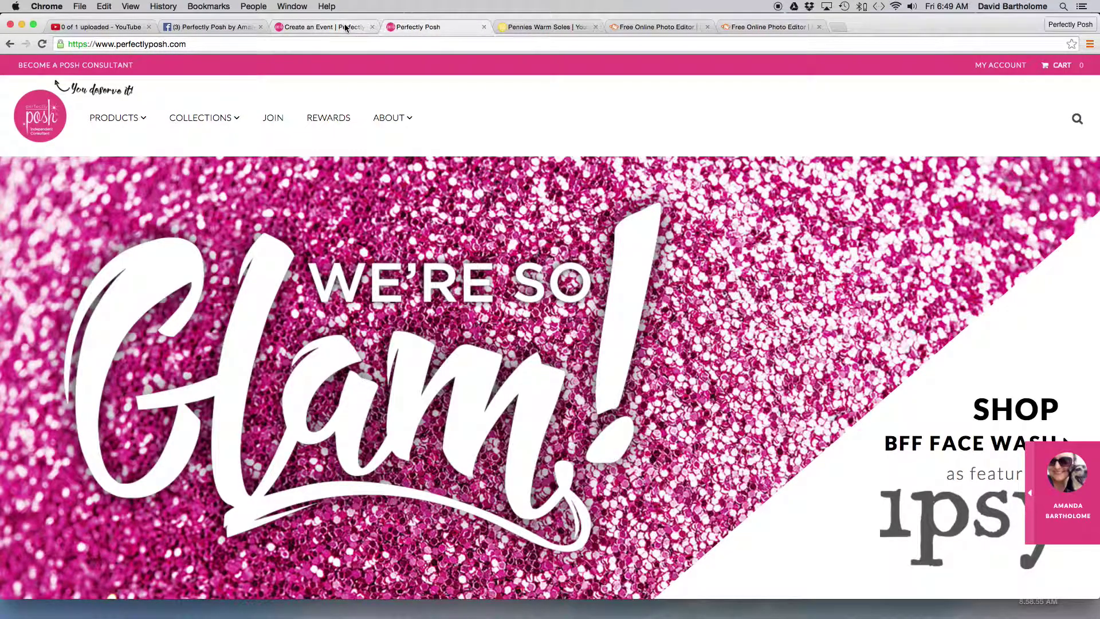
{"action": "left_click", "coordinate": [349, 27]}
- Correct the event name to 'Pennies Warm Soles - You DESERVE It Foundation'
{"action": "type", "text": "Deserve IT"}
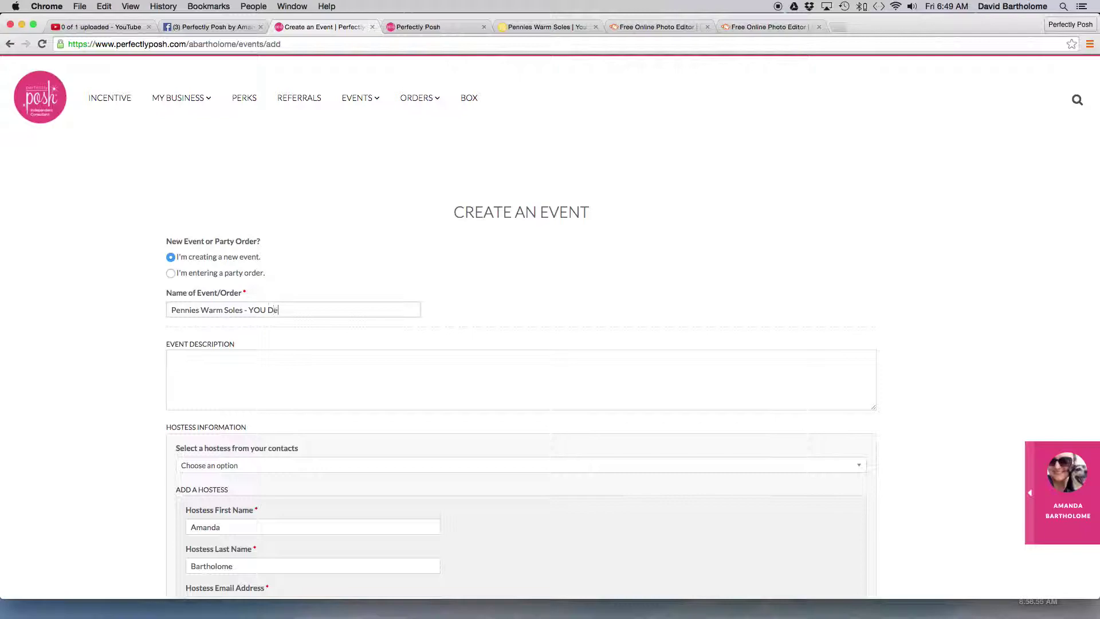
{"action": "key", "text": "BackSpace"}
{"action": "key", "text": "BackSpace"}
{"action": "key", "text": "BackSpace"}
{"action": "key", "text": "BackSpace"}
{"action": "key", "text": "BackSpace"}
{"action": "key", "text": "BackSpace"}
{"action": "key", "text": "BackSpace"}
{"action": "key", "text": "BackSpace"}
{"action": "key", "text": "BackSpace"}
{"action": "key", "text": "BackSpace"}
{"action": "key", "text": "BackSpace"}
{"action": "key", "text": "BackSpace"}
{"action": "key", "text": "BackSpace"}
{"action": "type", "text": "ou DESERVE It Foundatii"}
{"action": "key", "text": "BackSpace"}
{"action": "type", "text": "on"}
{"action": "left_click", "coordinate": [181, 310]}
- Put the caret in the Event Description box, then go to the Perfectly Posh home page
{"action": "scroll", "coordinate": [444, 336], "scroll_direction": "down", "scroll_amount": 2}
{"action": "left_click", "coordinate": [445, 316]}
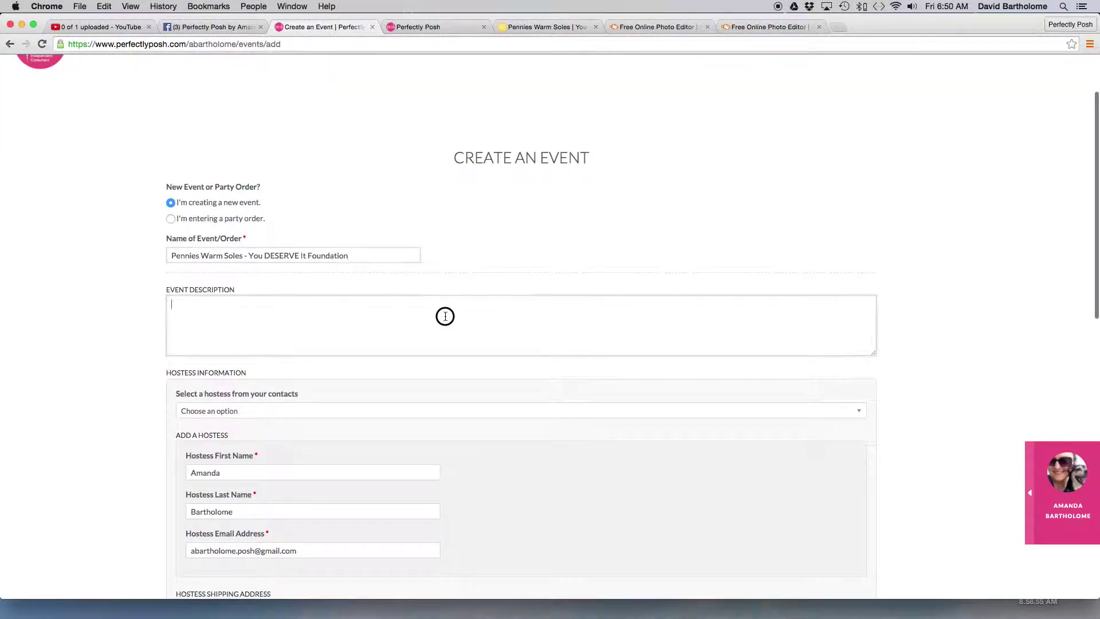
{"action": "scroll", "coordinate": [445, 316], "scroll_direction": "down", "scroll_amount": 1}
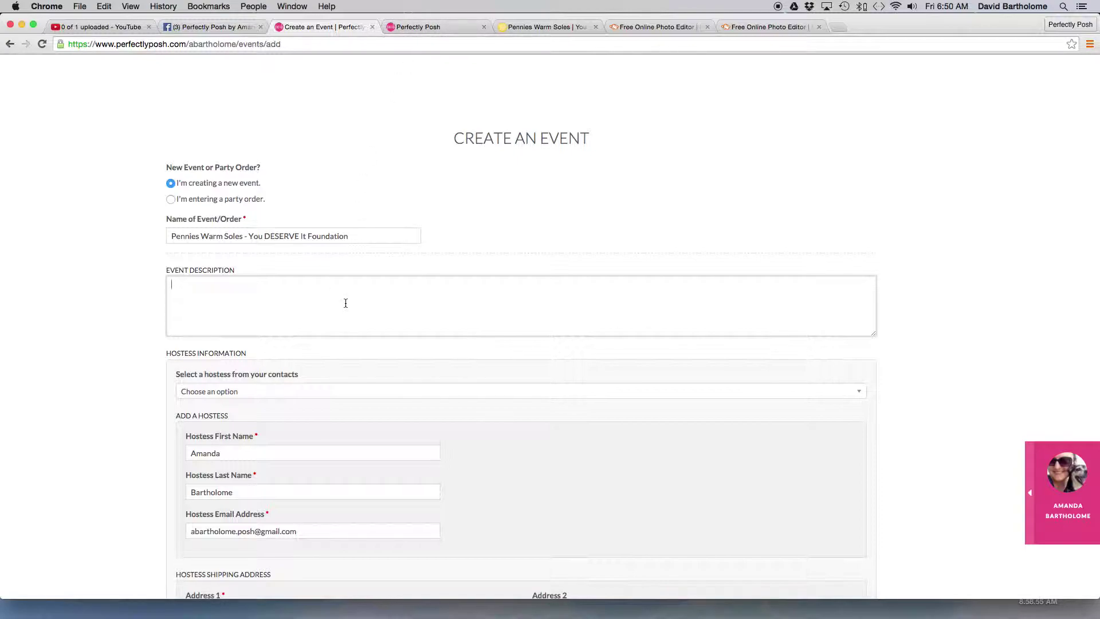
{"action": "scroll", "coordinate": [346, 303], "scroll_direction": "down", "scroll_amount": 2}
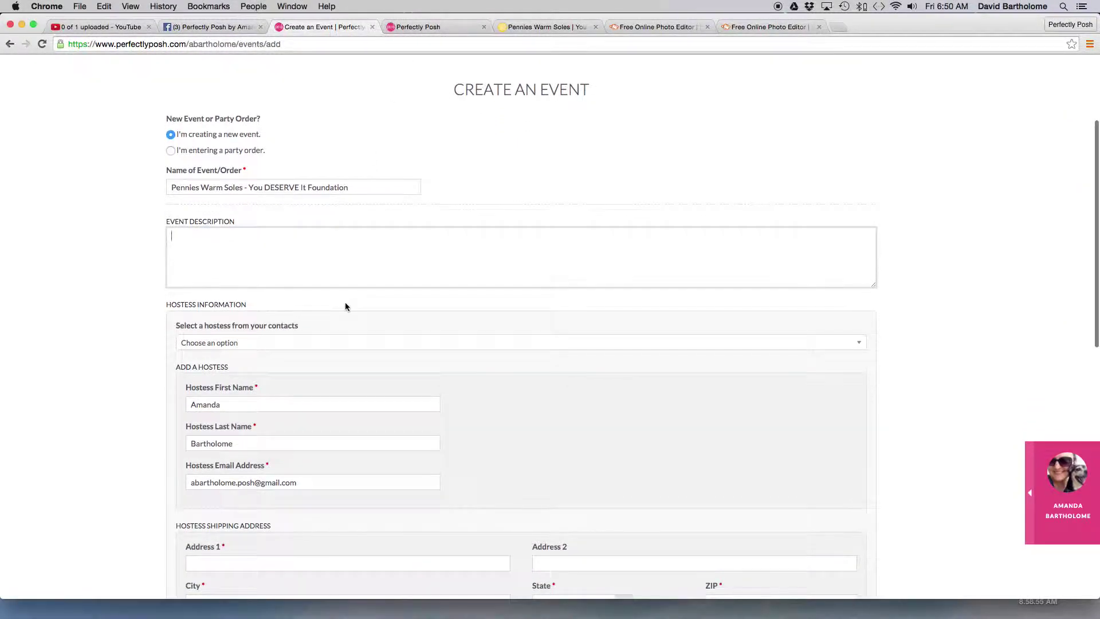
{"action": "left_click", "coordinate": [435, 30]}
- On the About the Company page, copy the Pampering Brand heading and the four founding principles
{"action": "mouse_move", "coordinate": [397, 117]}
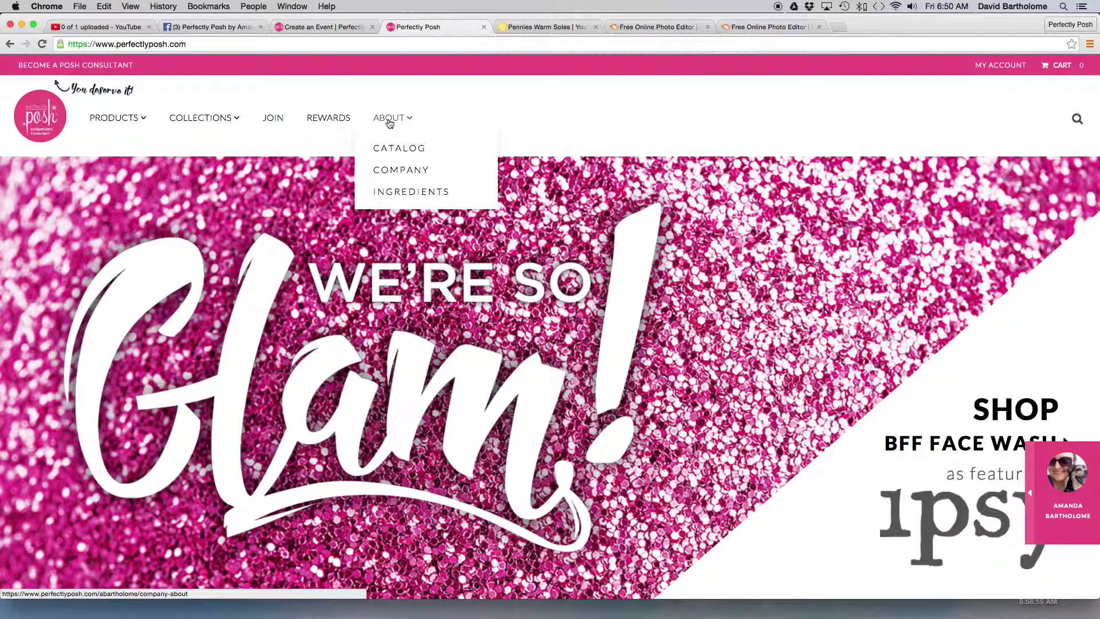
{"action": "left_click", "coordinate": [405, 169]}
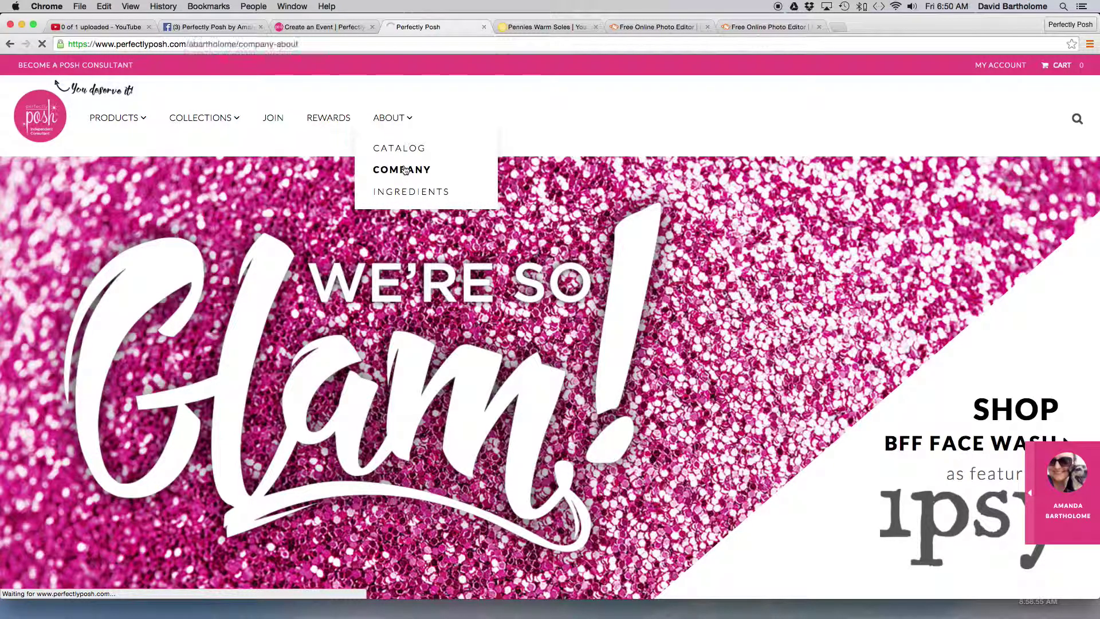
{"action": "scroll", "coordinate": [507, 238], "scroll_direction": "down", "scroll_amount": 2}
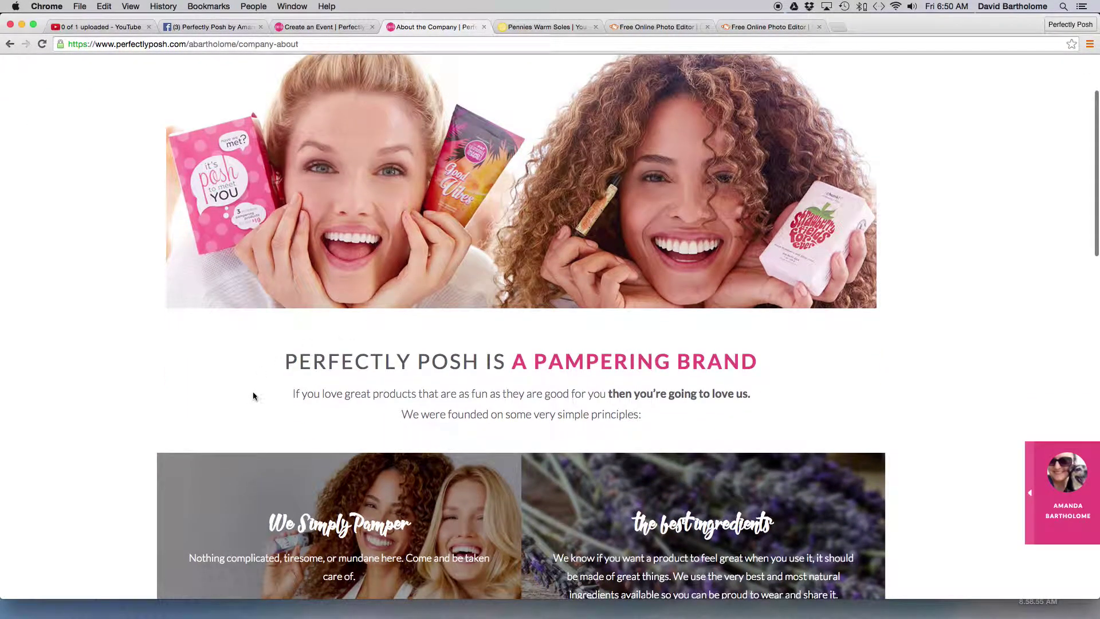
{"action": "left_click_drag", "start_coordinate": [280, 361], "coordinate": [824, 458]}
{"action": "scroll", "coordinate": [773, 492], "scroll_direction": "down", "scroll_amount": 6}
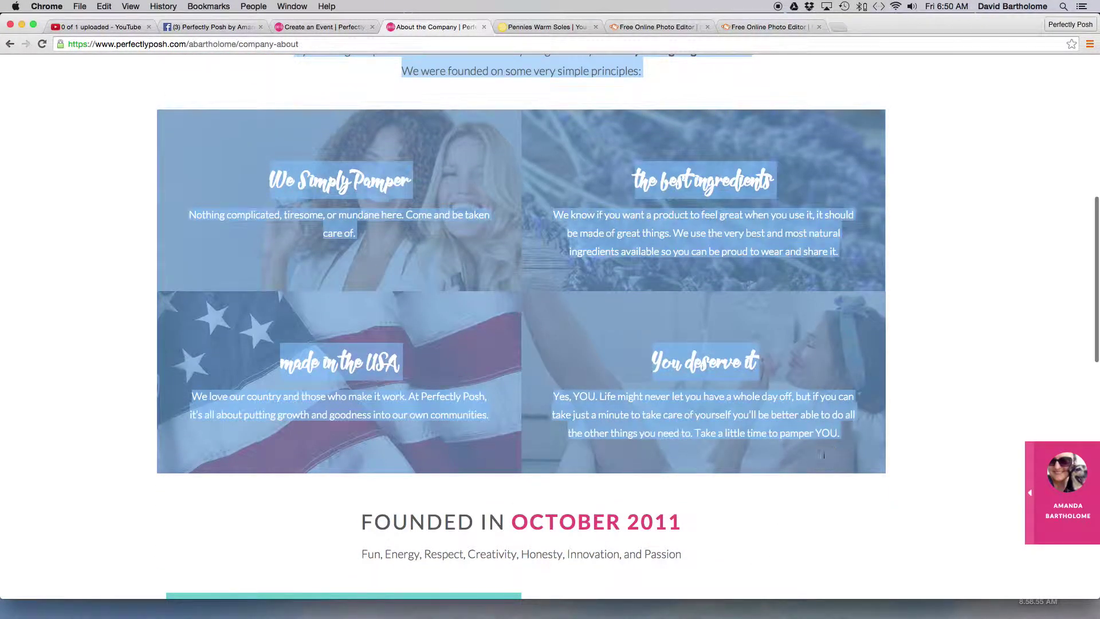
{"action": "left_click", "coordinate": [104, 7]}
{"action": "left_click", "coordinate": [116, 59]}
- Paste the copied company text into the Event Description and remove the trailing empty line
{"action": "left_click", "coordinate": [321, 27]}
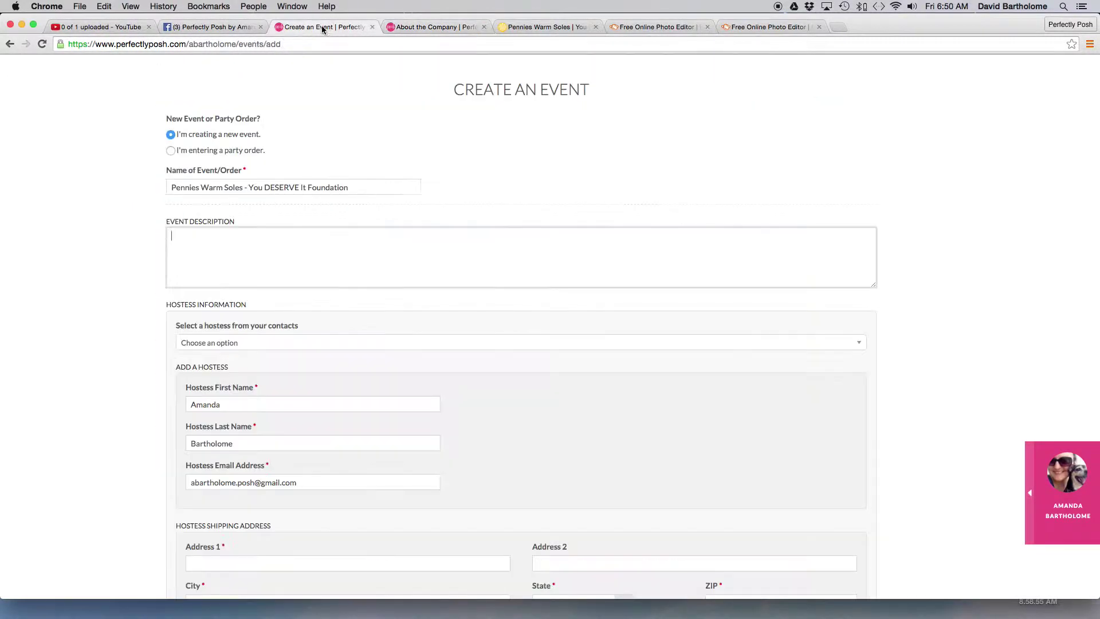
{"action": "right_click", "coordinate": [209, 237]}
{"action": "left_click", "coordinate": [246, 295]}
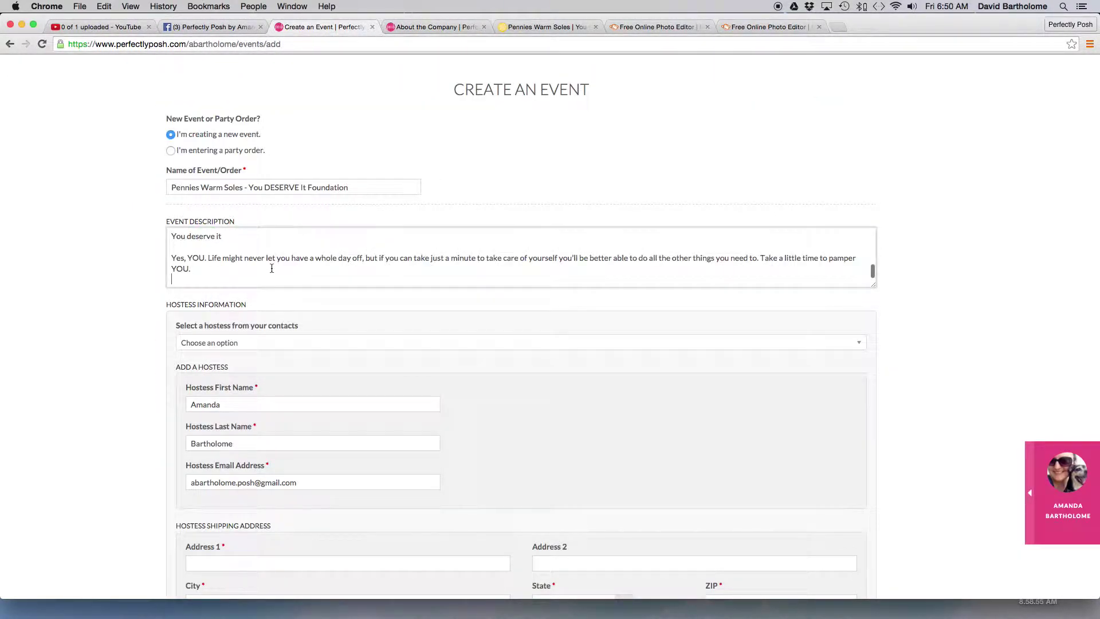
{"action": "key", "text": "BackSpace"}
{"action": "key", "text": "Up"}
{"action": "key", "text": "Up"}
{"action": "key", "text": "Up"}
{"action": "key", "text": "Up"}
{"action": "key", "text": "Up"}
{"action": "key", "text": "Up"}
{"action": "key", "text": "Up"}
{"action": "key", "text": "Up"}
{"action": "key", "text": "Up"}
{"action": "key", "text": "Up"}
{"action": "key", "text": "Up"}
{"action": "key", "text": "Up"}
{"action": "key", "text": "Up"}
{"action": "key", "text": "Up"}
{"action": "key", "text": "Up"}
{"action": "key", "text": "Up"}
{"action": "key", "text": "Up"}
{"action": "key", "text": "Up"}
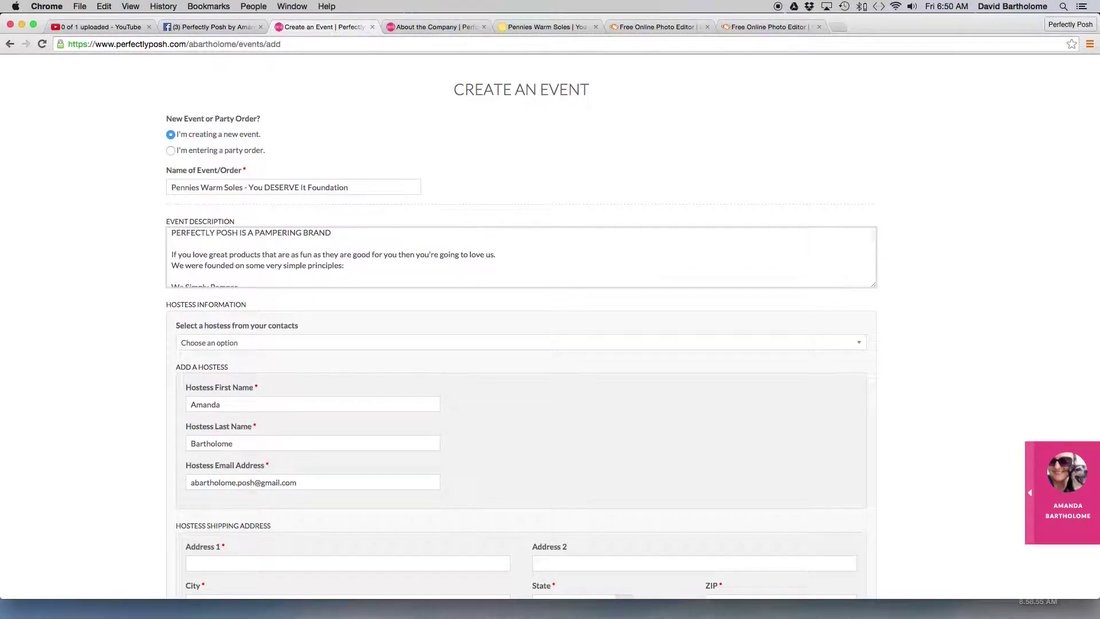
- Replace the all-caps heading with 'Perfectly Posh is a Pampering Brand' followed by the bubble-bath sentence
{"action": "left_click", "coordinate": [330, 231]}
{"action": "left_click_drag", "start_coordinate": [331, 232], "coordinate": [92, 224]}
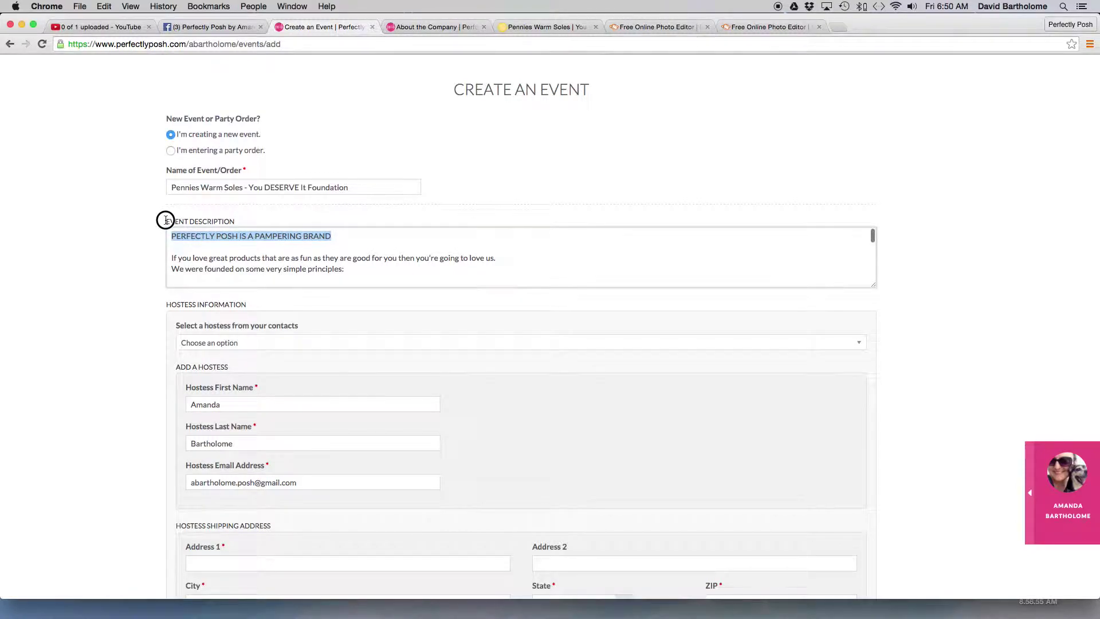
{"action": "key", "text": "BackSpace"}
{"action": "type", "text": "Per"}
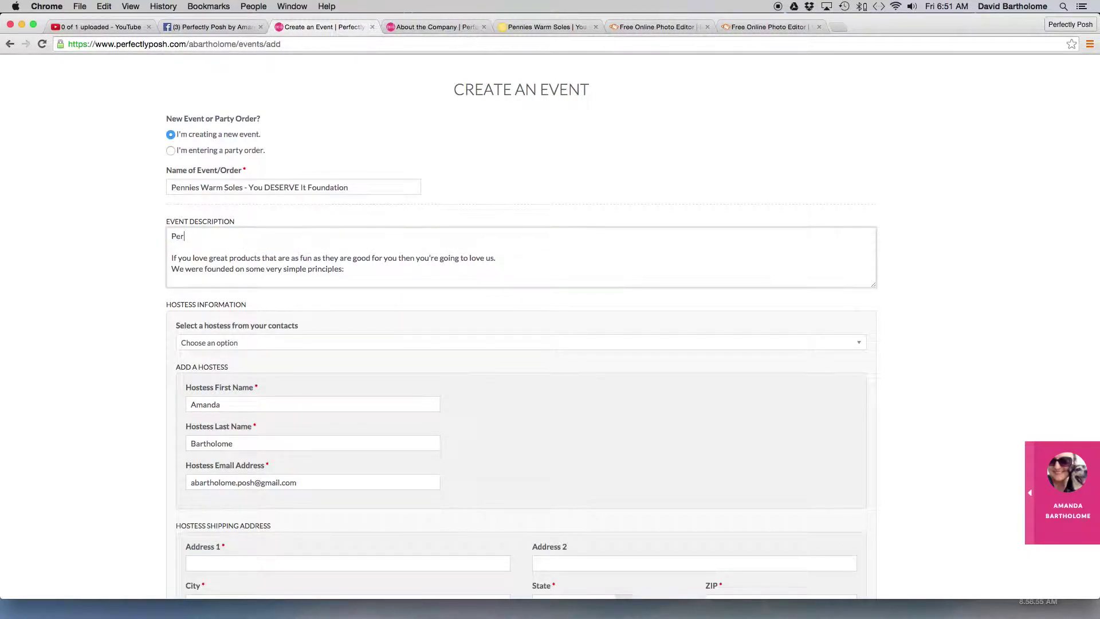
{"action": "type", "text": "fectly Posh is a Pame"}
{"action": "key", "text": "BackSpace"}
{"action": "type", "text": "pering Brand"}
{"action": "type", "text": ": Whether your "}
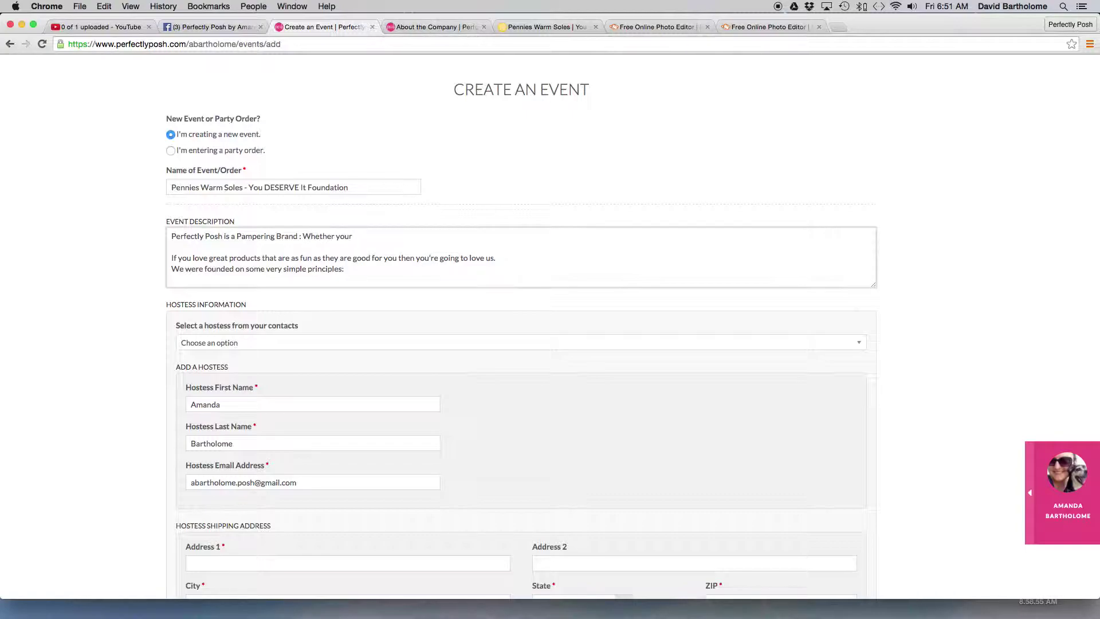
{"action": "type", "text": "pampering time includes a bubble bath, or simply "}
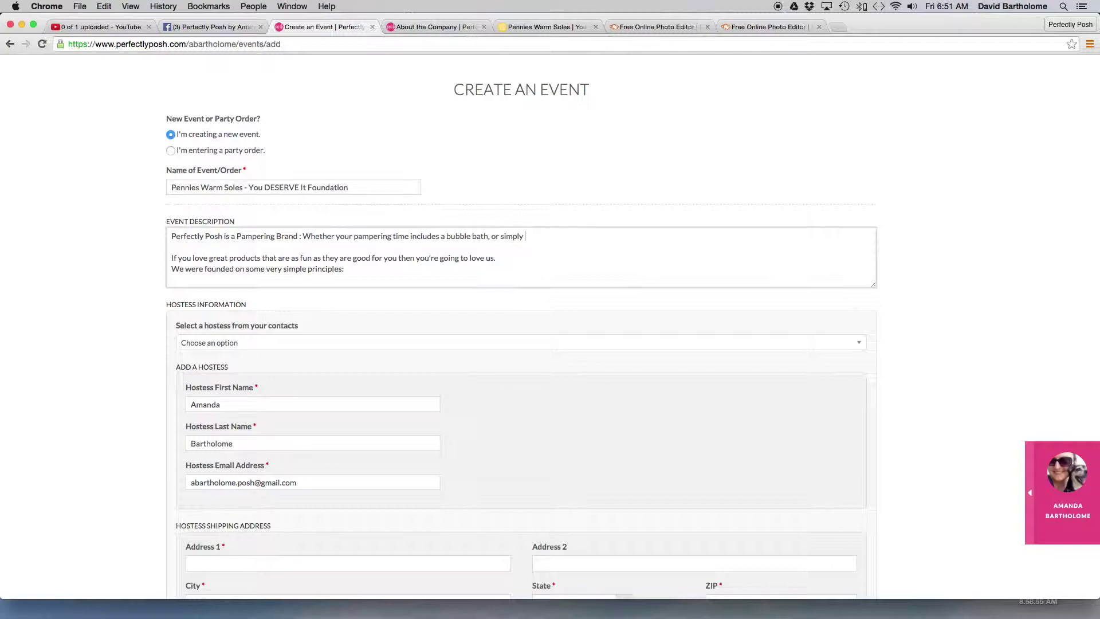
{"action": "type", "text": "washing your face each morning, I have a "}
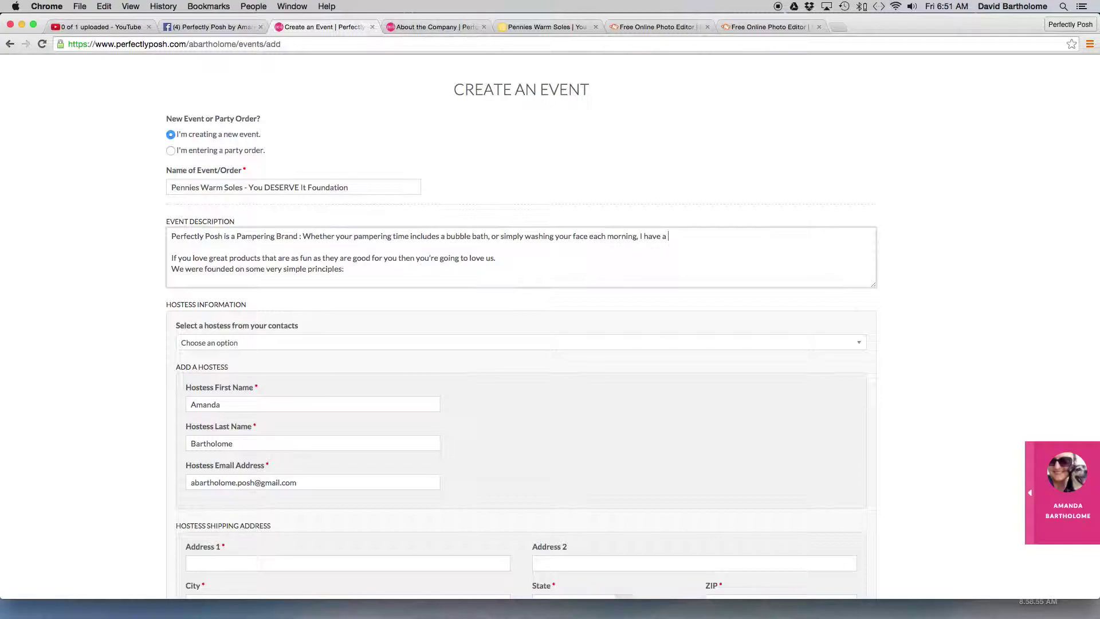
{"action": "type", "text": "product for you!"}
- Paste the We Simply Pamper heading and explanation and join them on one line with ' - '
{"action": "type", "text": "We Simply Pamper"}
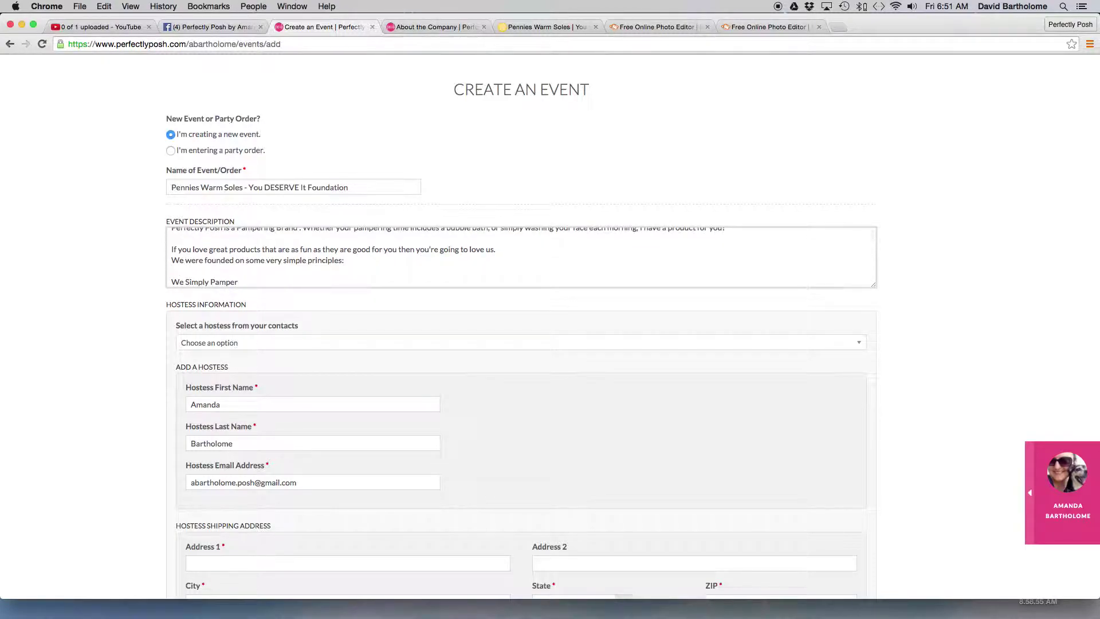
{"action": "left_click", "coordinate": [173, 282]}
{"action": "key", "text": "BackSpace"}
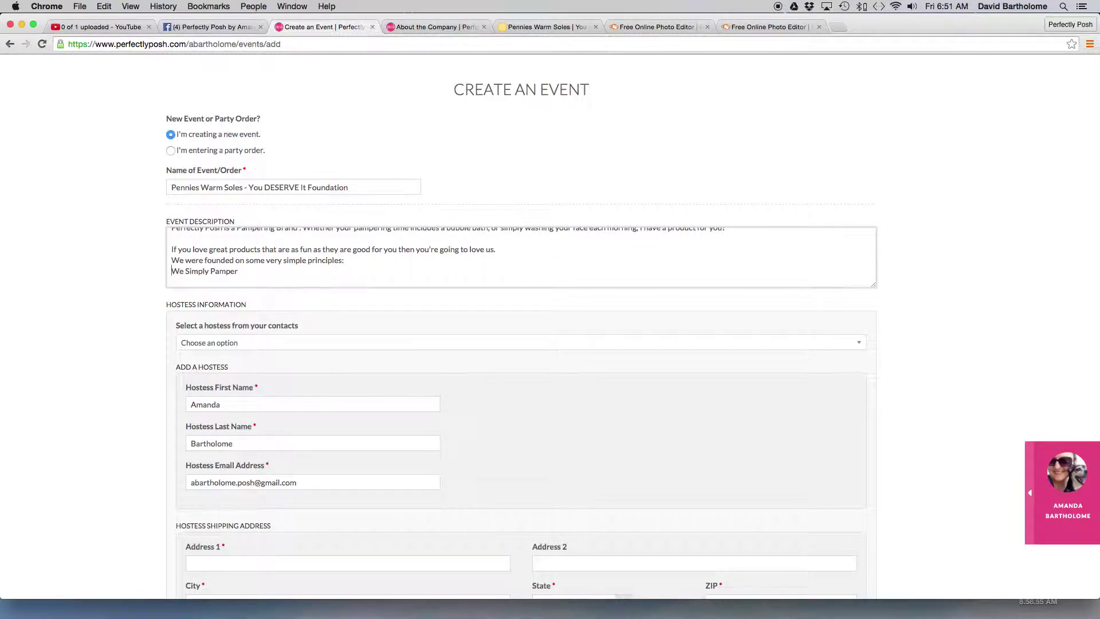
{"action": "key", "text": "super+v"}
{"action": "scroll", "coordinate": [189, 270], "scroll_direction": "up", "scroll_amount": 1}
{"action": "left_click", "coordinate": [172, 259]}
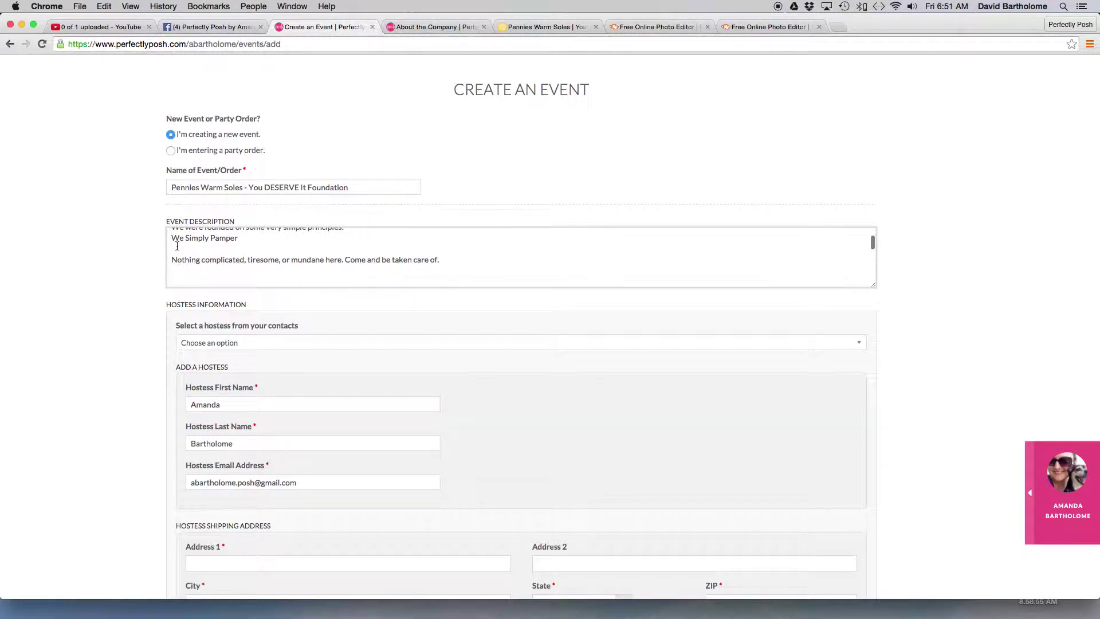
{"action": "key", "text": "BackSpace"}
{"action": "key", "text": "BackSpace"}
{"action": "type", "text": "-"}
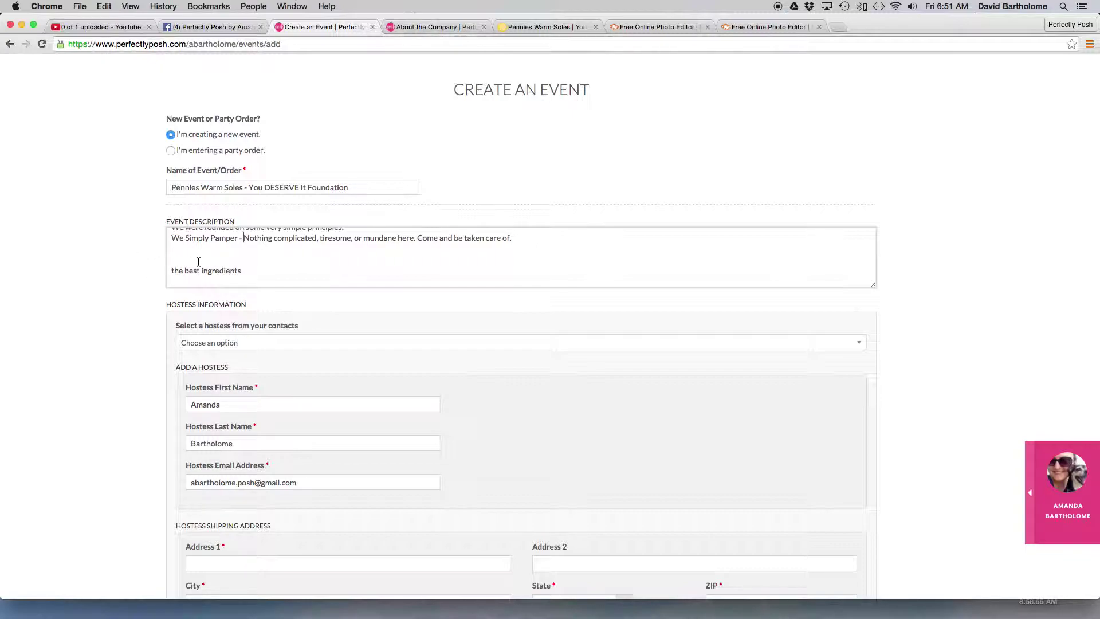
- Retype the heading as 'The Best Ingredients -' and join the 'We know' paragraph onto it
{"action": "left_click_drag", "start_coordinate": [255, 266], "coordinate": [173, 266]}
{"action": "key", "text": "BackSpace"}
{"action": "key", "text": "BackSpace"}
{"action": "type", "text": "The Best Ingred"}
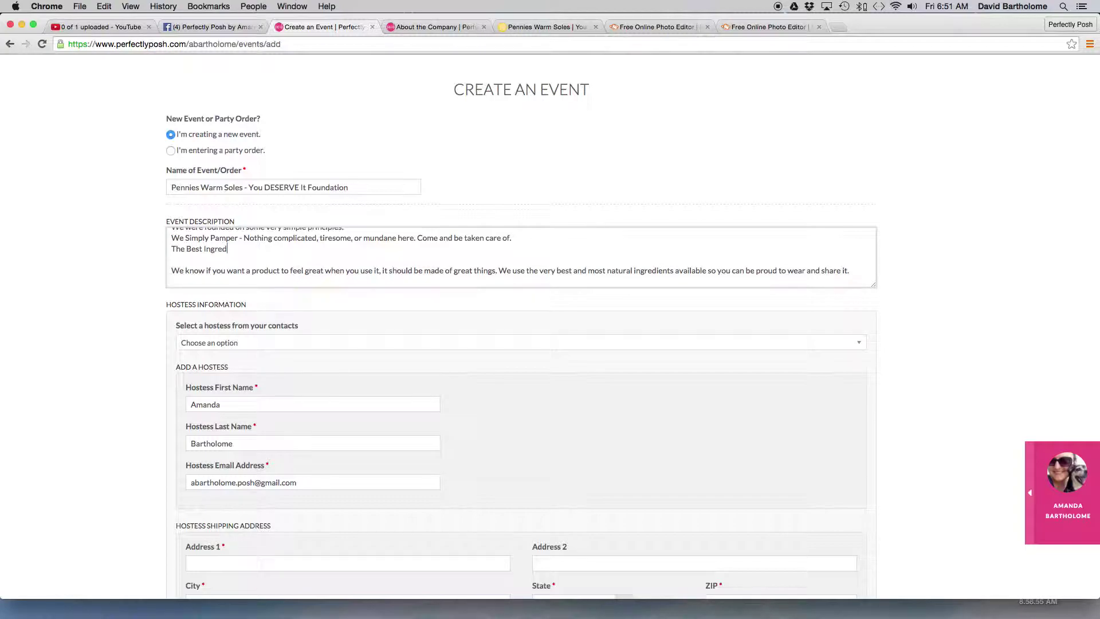
{"action": "type", "text": "ients -"}
{"action": "key", "text": "Delete"}
{"action": "key", "text": "Delete"}
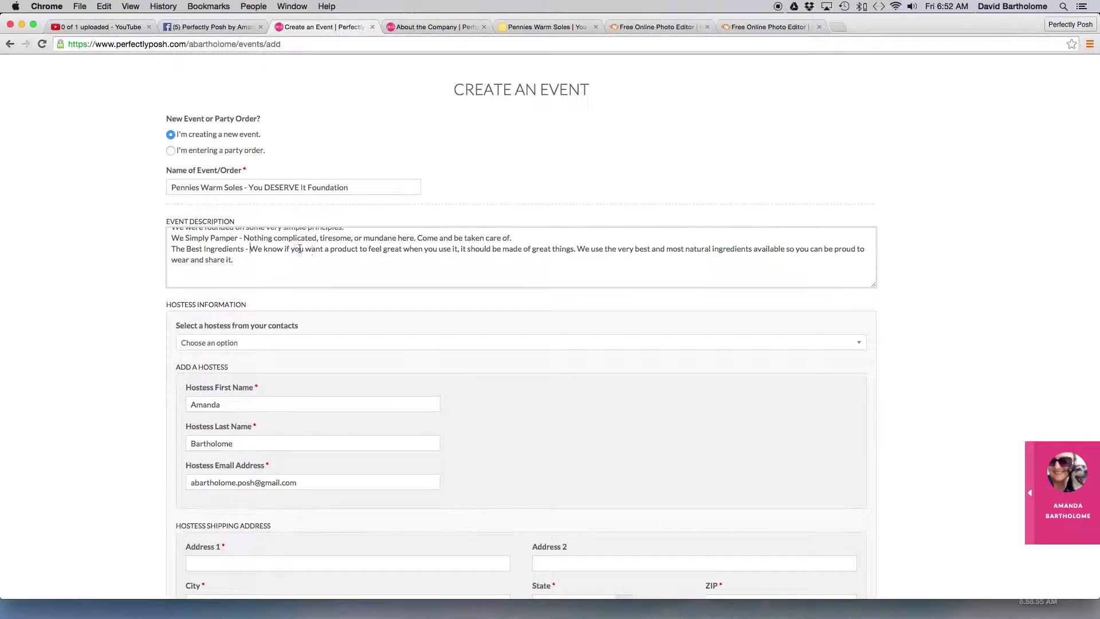
- Delete the 'We know' sentence from The Best Ingredients section
{"action": "left_click_drag", "start_coordinate": [284, 249], "coordinate": [407, 253]}
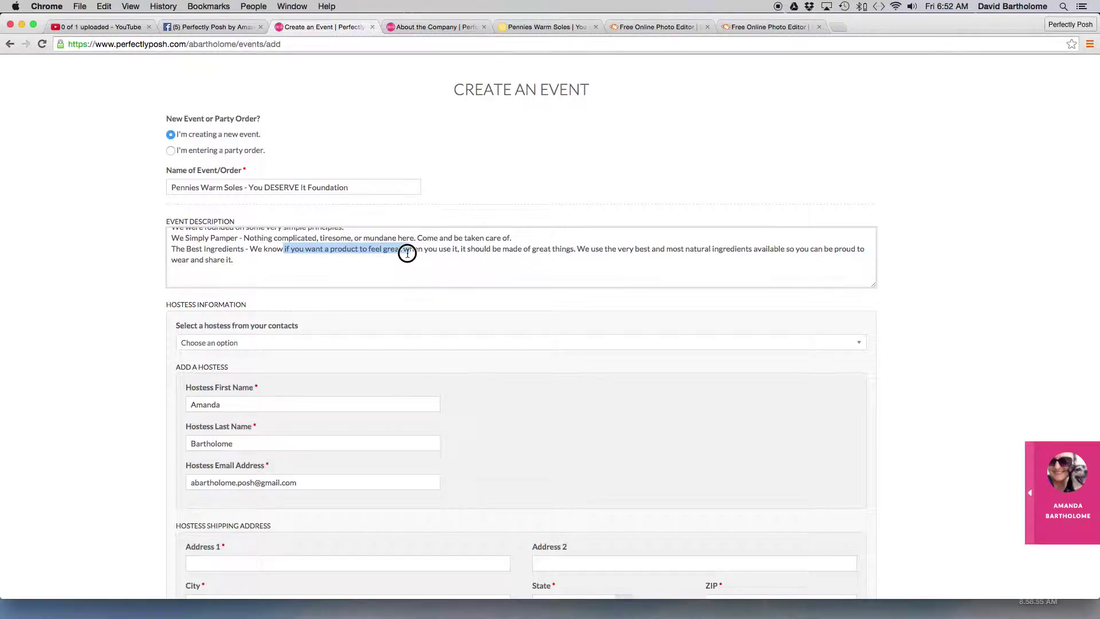
{"action": "left_click_drag", "start_coordinate": [408, 254], "coordinate": [407, 253]}
{"action": "left_click", "coordinate": [408, 253]}
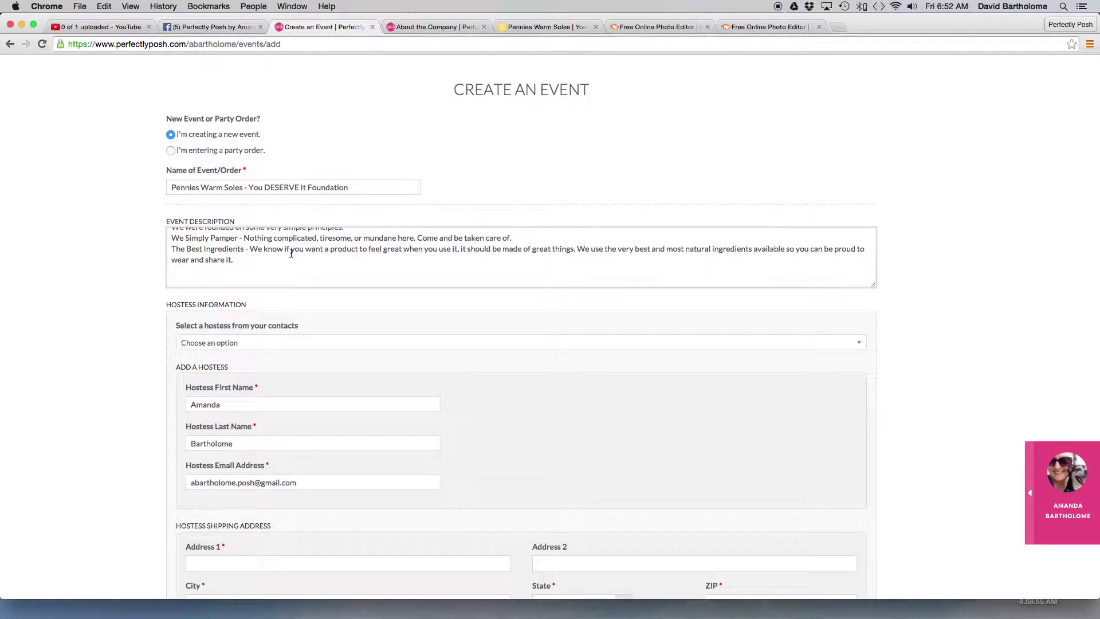
{"action": "left_click_drag", "start_coordinate": [285, 252], "coordinate": [324, 248]}
{"action": "key", "text": "BackSpace"}
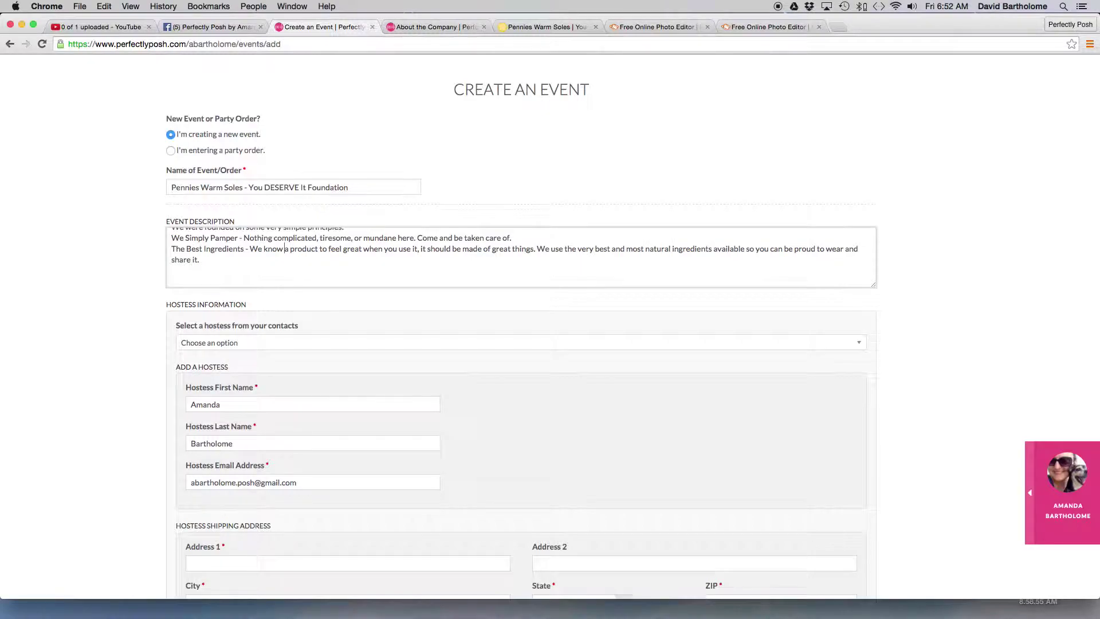
{"action": "left_click_drag", "start_coordinate": [318, 248], "coordinate": [351, 248]}
{"action": "type", "text": "feels"}
{"action": "key", "text": "BackSpace"}
{"action": "key", "text": "BackSpace"}
{"action": "key", "text": "BackSpace"}
{"action": "key", "text": "BackSpace"}
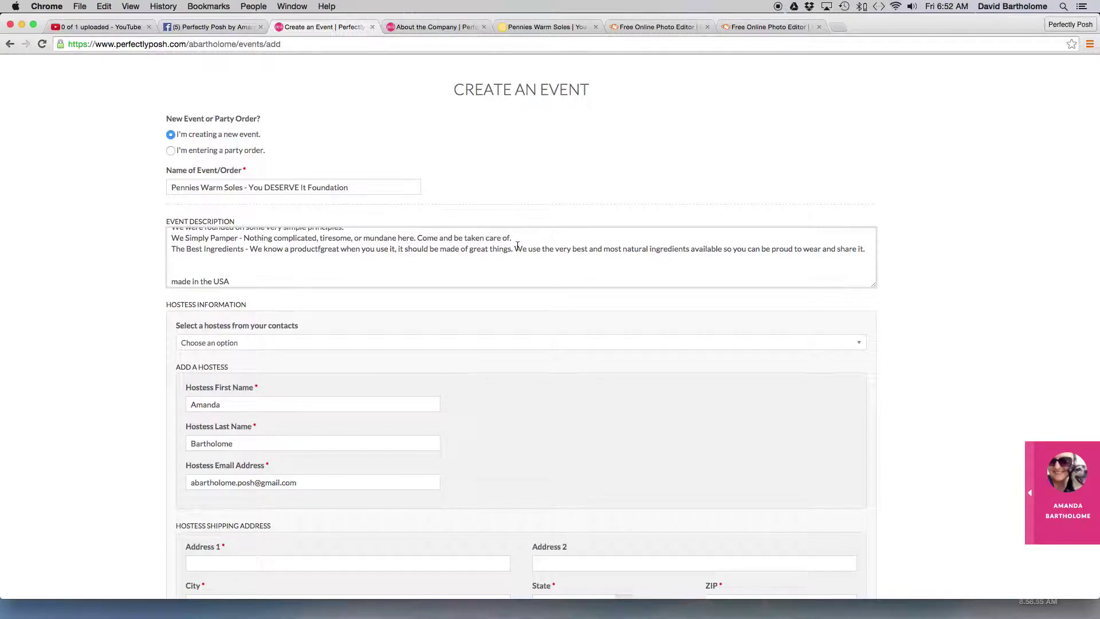
{"action": "left_click_drag", "start_coordinate": [513, 249], "coordinate": [253, 248]}
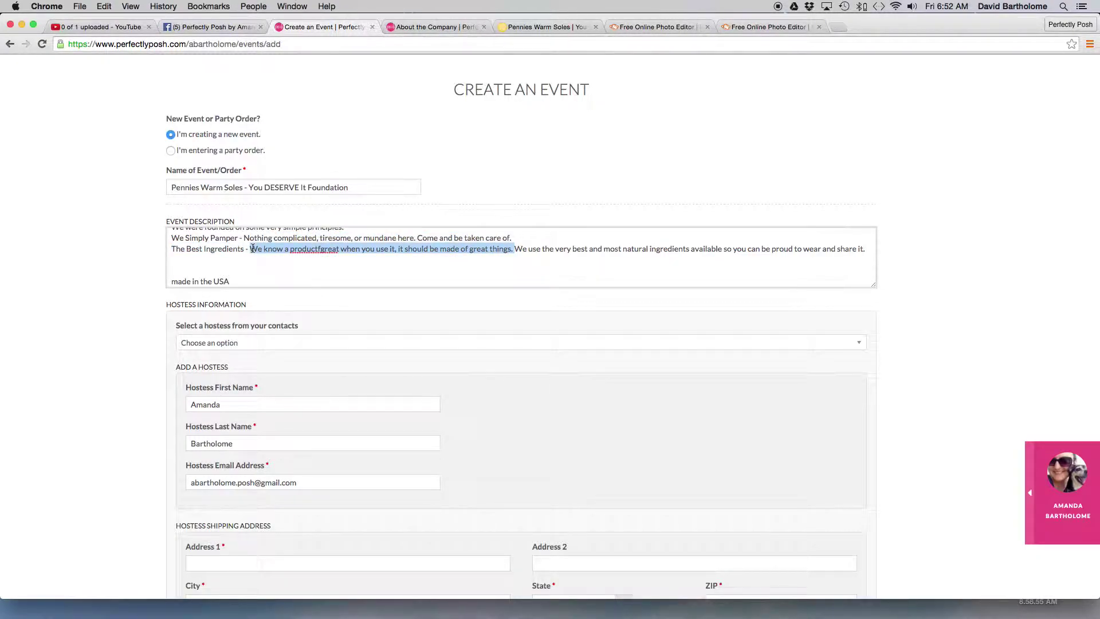
{"action": "key", "text": "BackSpace"}
- Add 'Made in the USA' and join the 'We love our country' explanation onto that line
{"action": "left_click", "coordinate": [190, 261]}
{"action": "type", "text": "Made "}
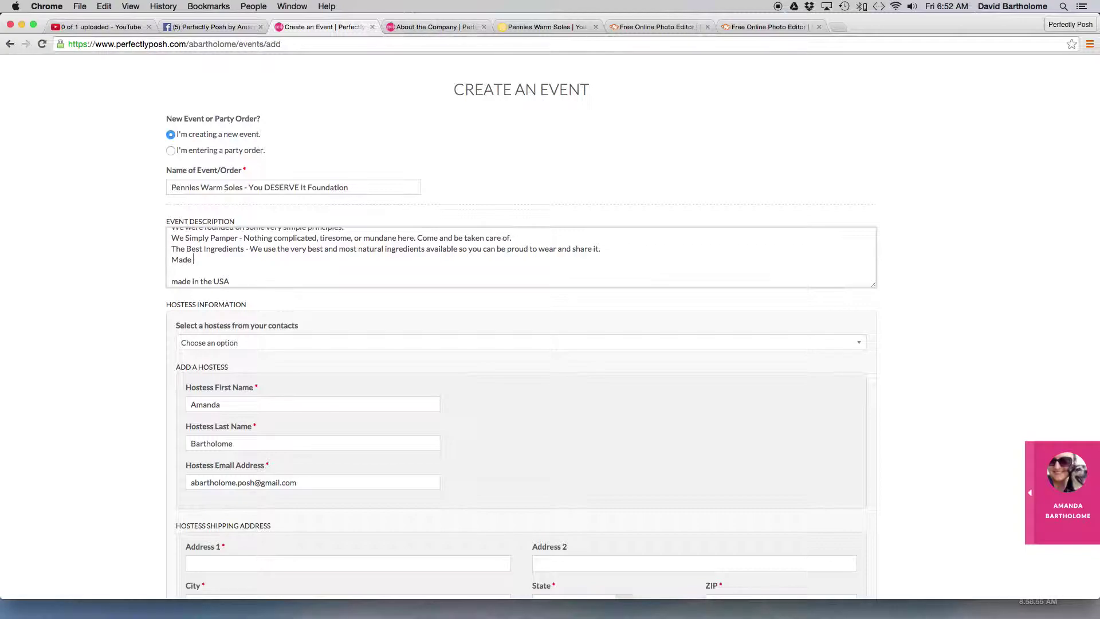
{"action": "type", "text": "in the USA -"}
{"action": "left_click_drag", "start_coordinate": [232, 282], "coordinate": [171, 280]}
{"action": "key", "text": "BackSpace"}
{"action": "key", "text": "BackSpace"}
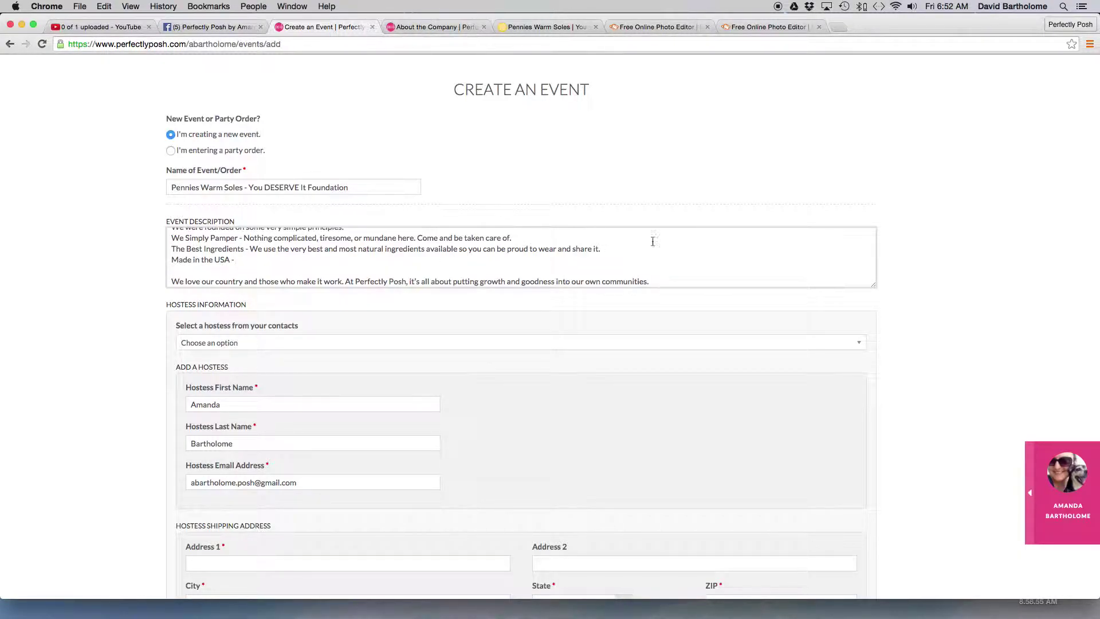
{"action": "left_click", "coordinate": [173, 282]}
{"action": "key", "text": "BackSpace"}
{"action": "key", "text": "BackSpace"}
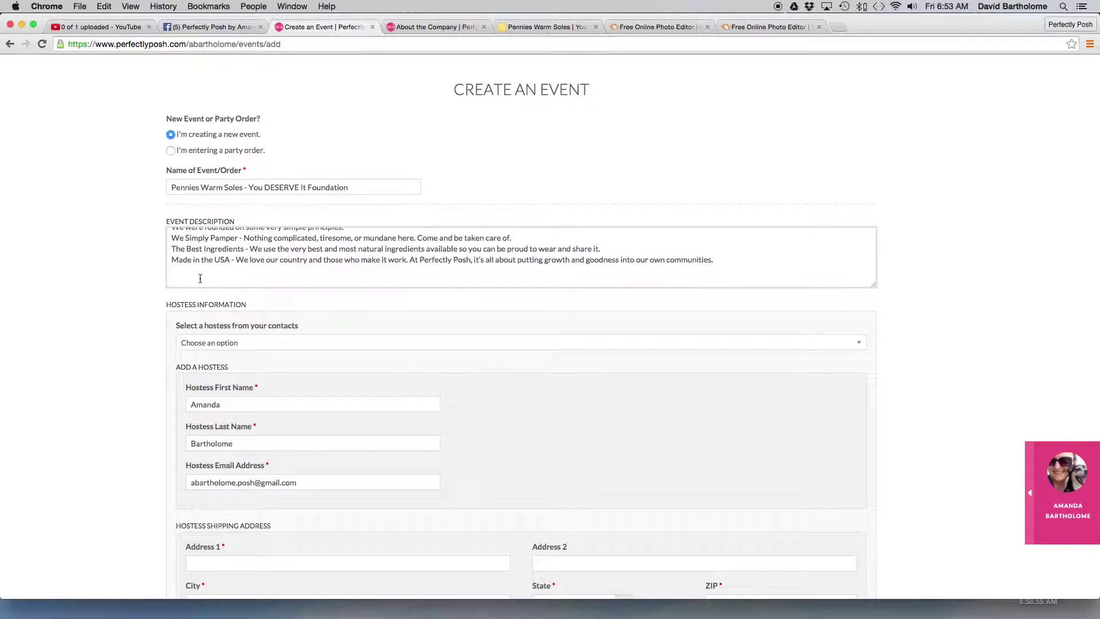
- Paste the You deserve it paragraph, capitalize it to 'You DESERVE It', and join 'Yes, YOU.' onto it
{"action": "key", "text": "super+v"}
{"action": "scroll", "coordinate": [200, 277], "scroll_direction": "up", "scroll_amount": 2}
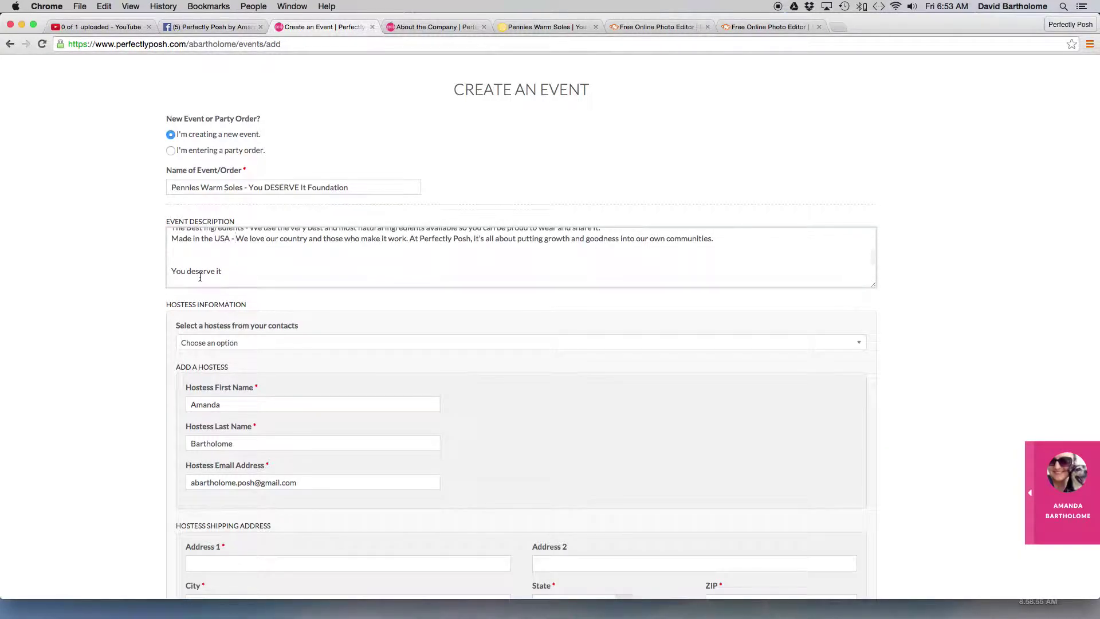
{"action": "scroll", "coordinate": [200, 277], "scroll_direction": "down", "scroll_amount": 1}
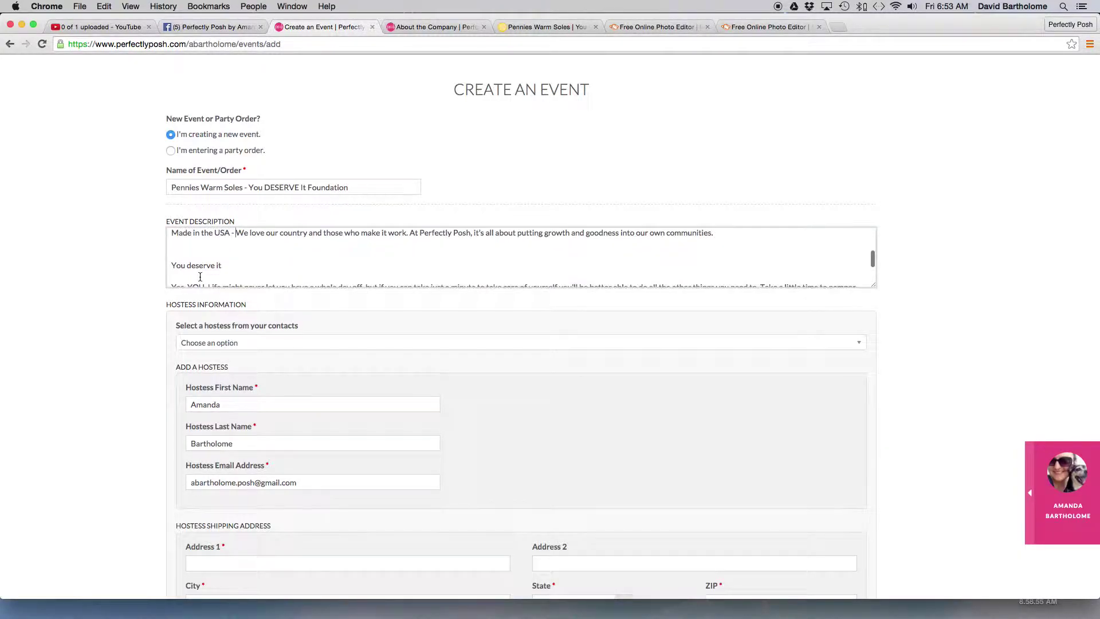
{"action": "left_click", "coordinate": [171, 265]}
{"action": "key", "text": "BackSpace"}
{"action": "key", "text": "BackSpace"}
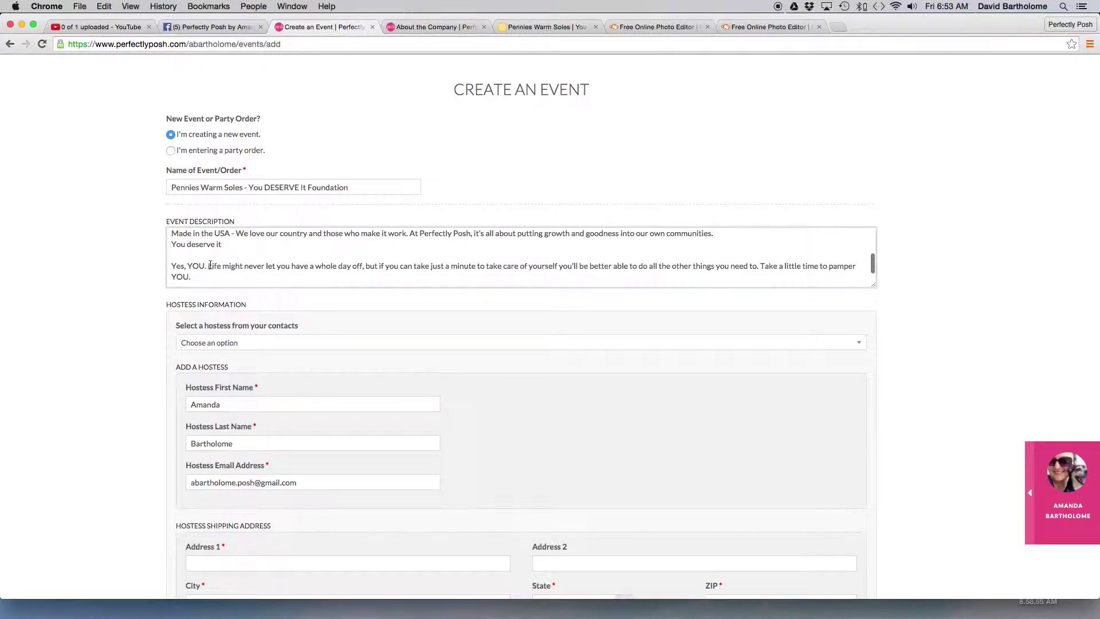
{"action": "left_click_drag", "start_coordinate": [214, 246], "coordinate": [188, 244]}
{"action": "type", "text": "DESERVE"}
{"action": "key", "text": "BackSpace"}
{"action": "type", "text": "I"}
{"action": "left_click", "coordinate": [172, 266]}
{"action": "key", "text": "BackSpace"}
{"action": "key", "text": "BackSpace"}
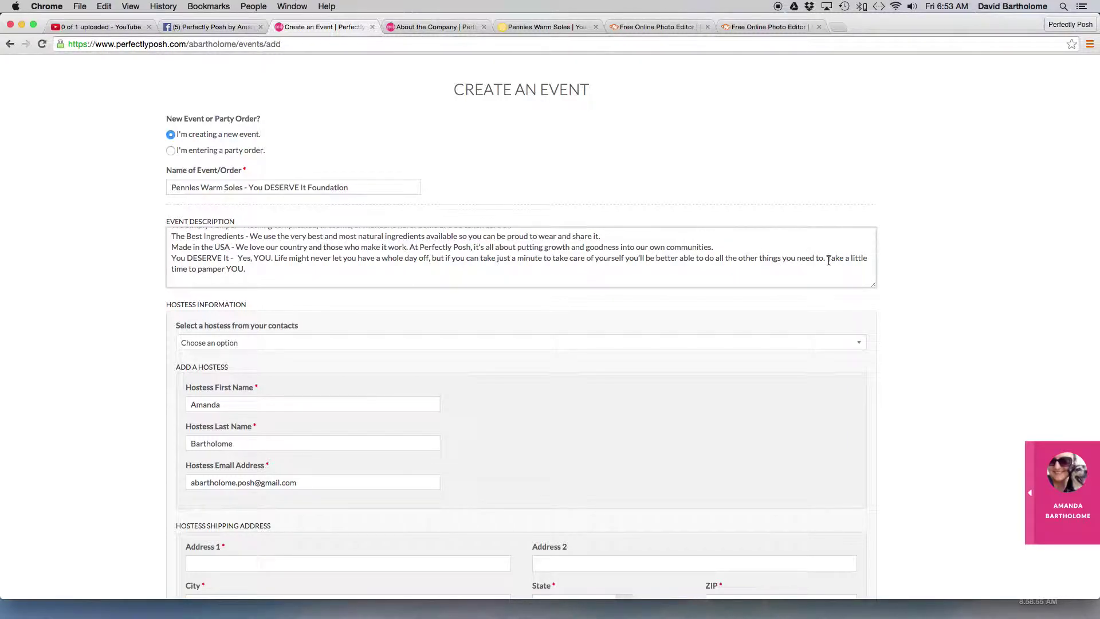
- Delete the closing sentence about pampering YOU
{"action": "mouse_move", "coordinate": [825, 258]}
{"action": "left_mouse_down"}
{"action": "mouse_move", "coordinate": [826, 275]}
{"action": "mouse_move", "coordinate": [831, 264]}
{"action": "left_mouse_up"}
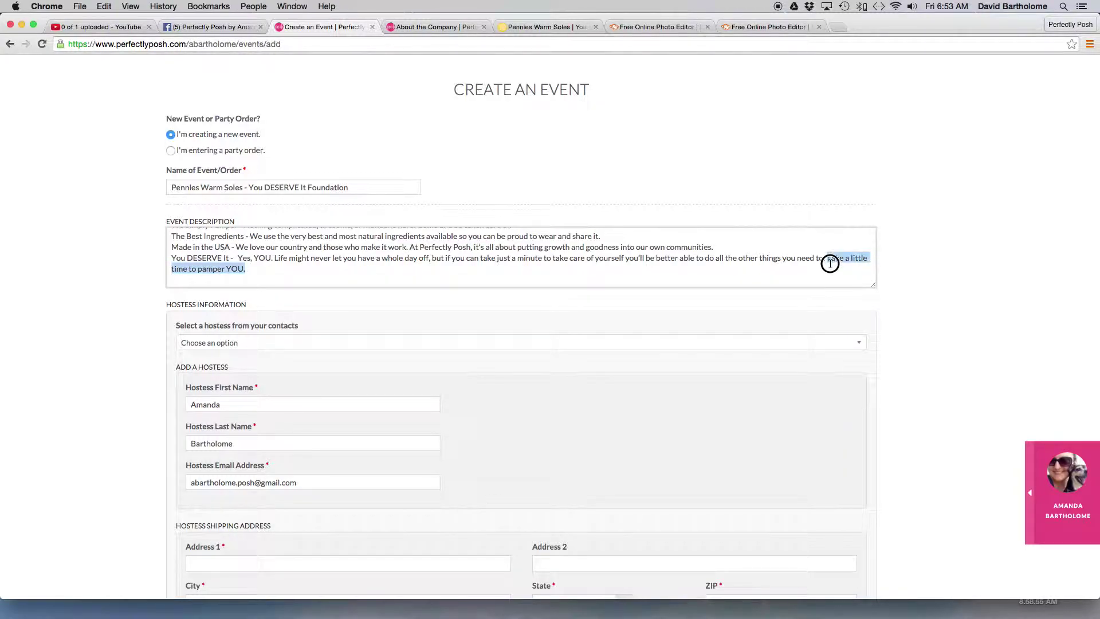
{"action": "key", "text": "BackSpace"}
{"action": "scroll", "coordinate": [831, 258], "scroll_direction": "down", "scroll_amount": 2}
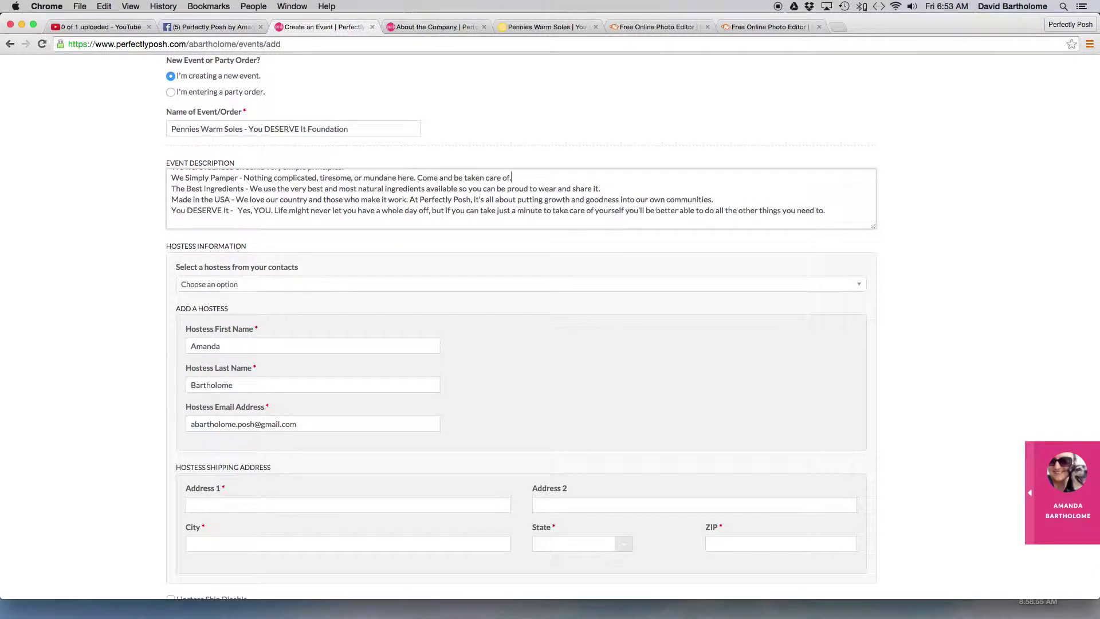
- Add the line 'A little more about our brand:' after the first description line
{"action": "scroll", "coordinate": [512, 177], "scroll_direction": "up", "scroll_amount": 5}
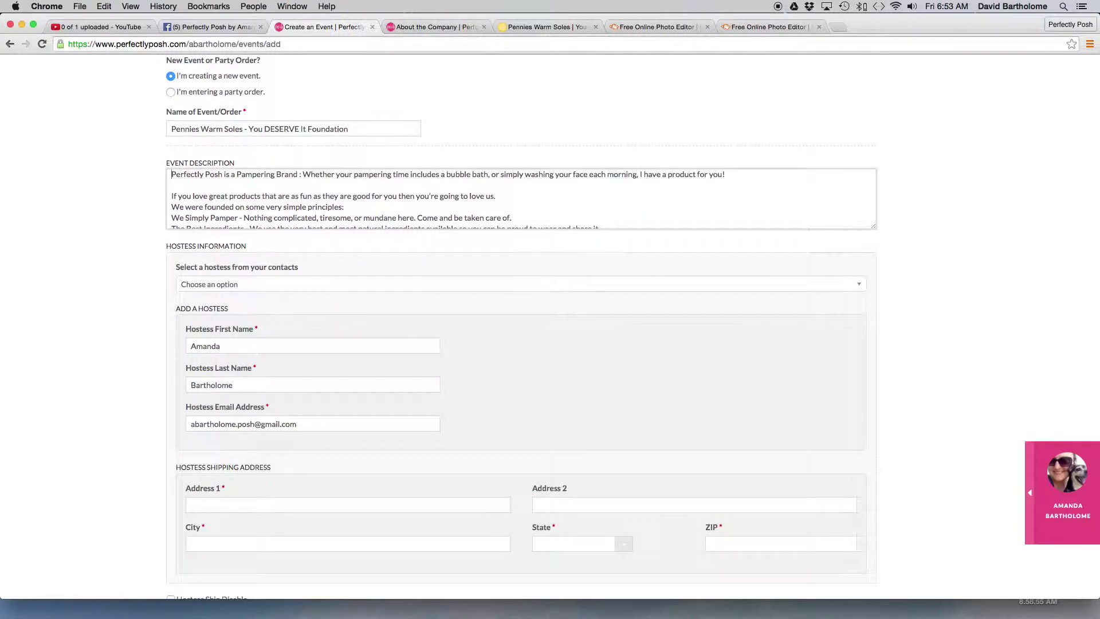
{"action": "key", "text": "Return"}
{"action": "key", "text": "Return"}
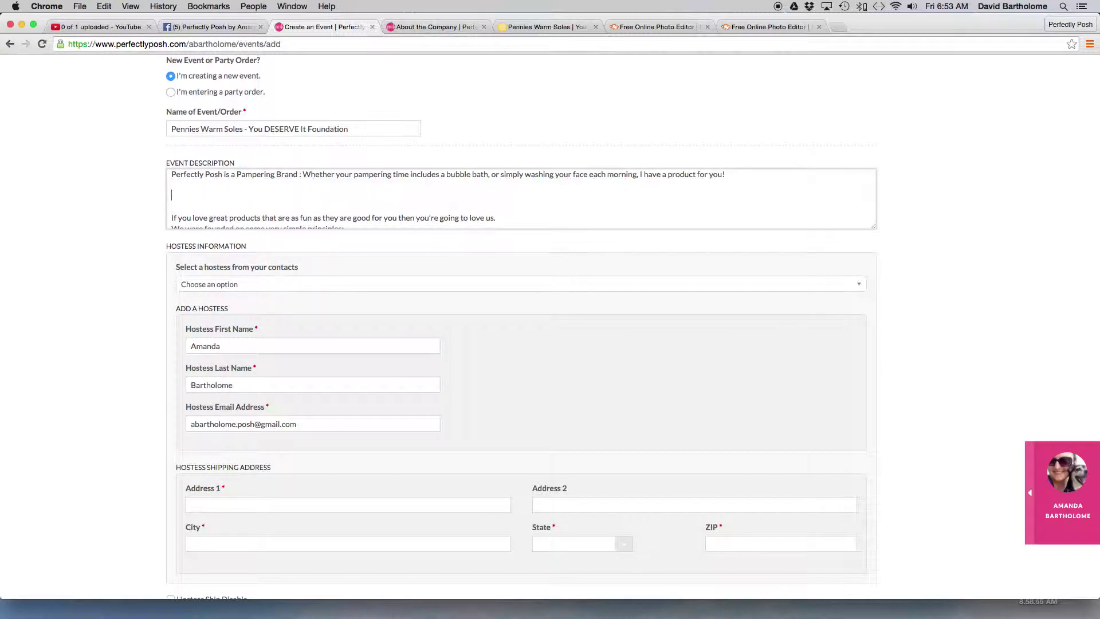
{"action": "type", "text": "A little more about our brand .."}
- Add the sentence 'Each time that you choose this event at checkout during the month of February, you will be supporting the'
{"action": "left_click", "coordinate": [739, 174]}
{"action": "key", "text": "Return"}
{"action": "key", "text": "Return"}
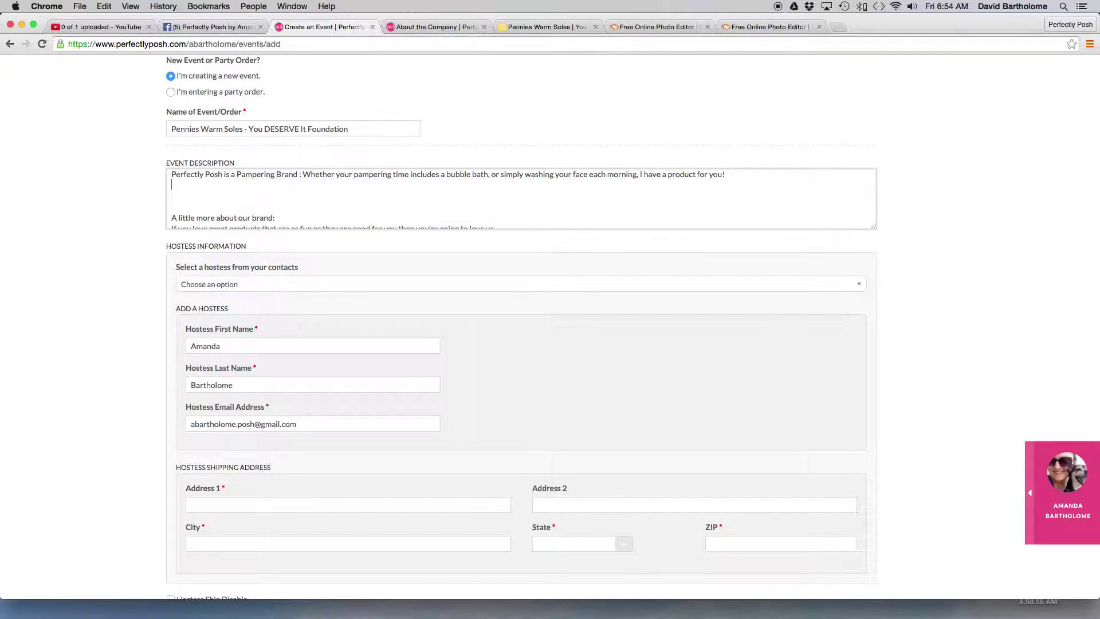
{"action": "type", "text": "Each purchase that you maek"}
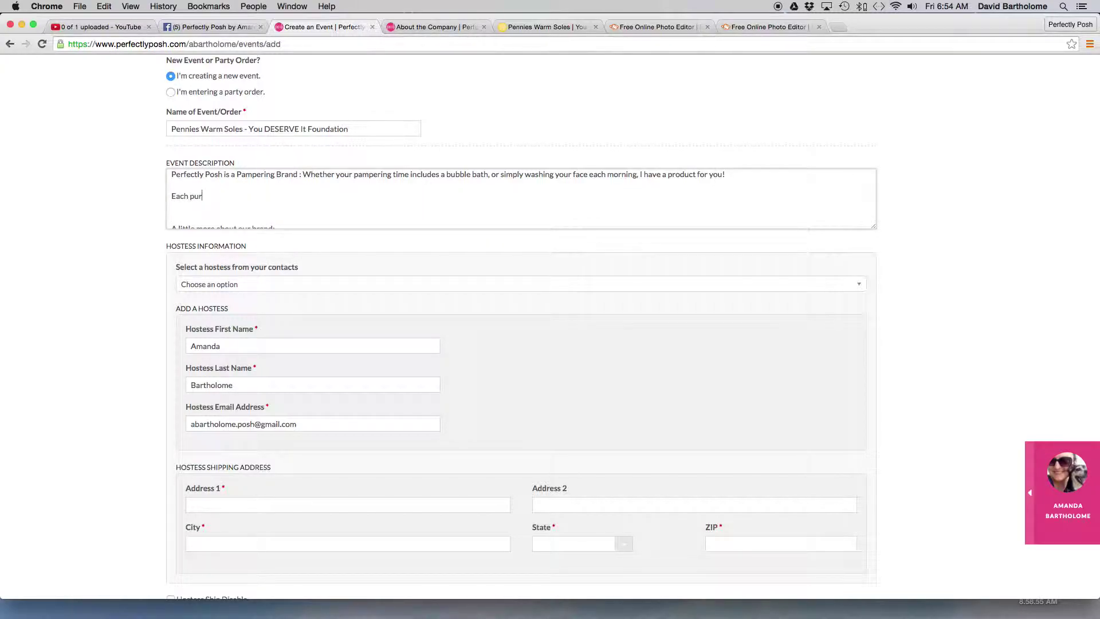
{"action": "key", "text": "BackSpace"}
{"action": "key", "text": "BackSpace"}
{"action": "type", "text": "ke in this"}
{"action": "left_click", "coordinate": [172, 191], "text": "shift"}
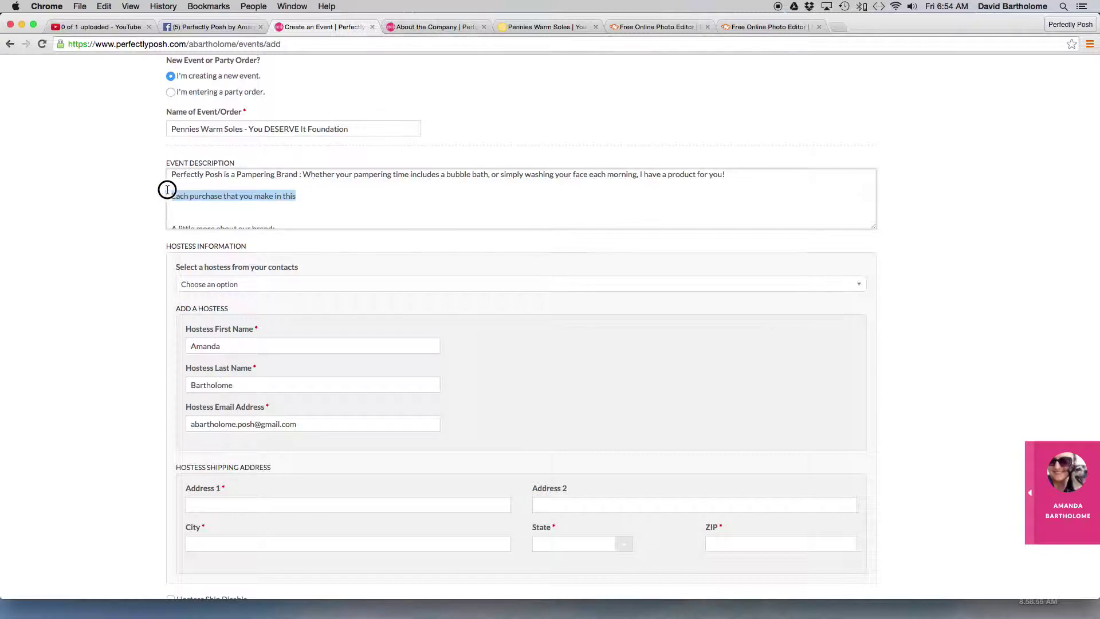
{"action": "key", "text": "BackSpace"}
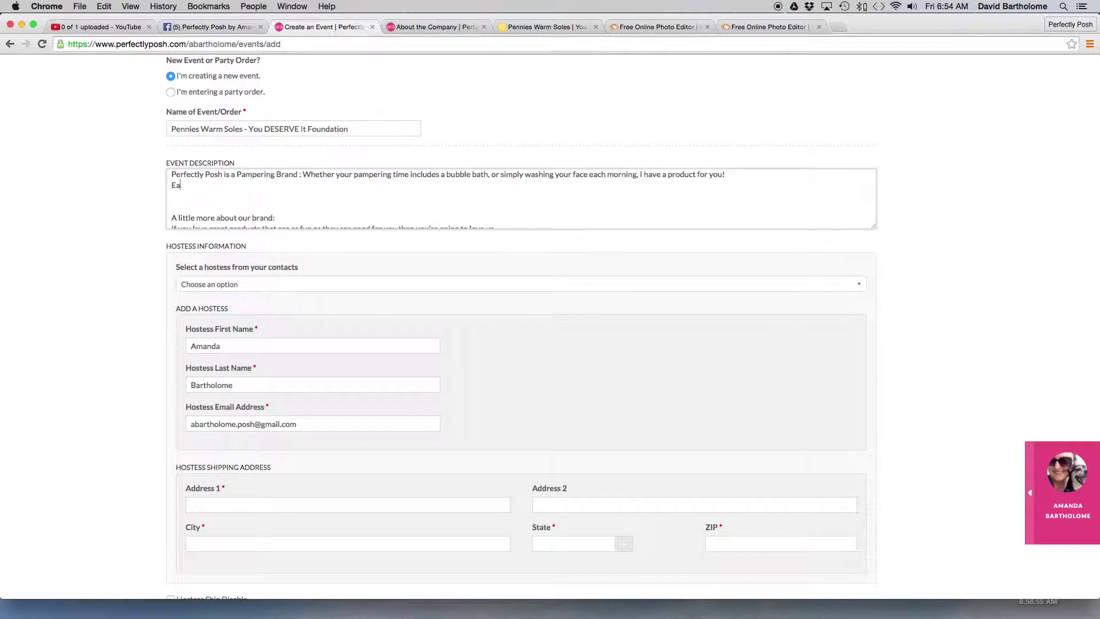
{"action": "type", "text": "Each time that yo"}
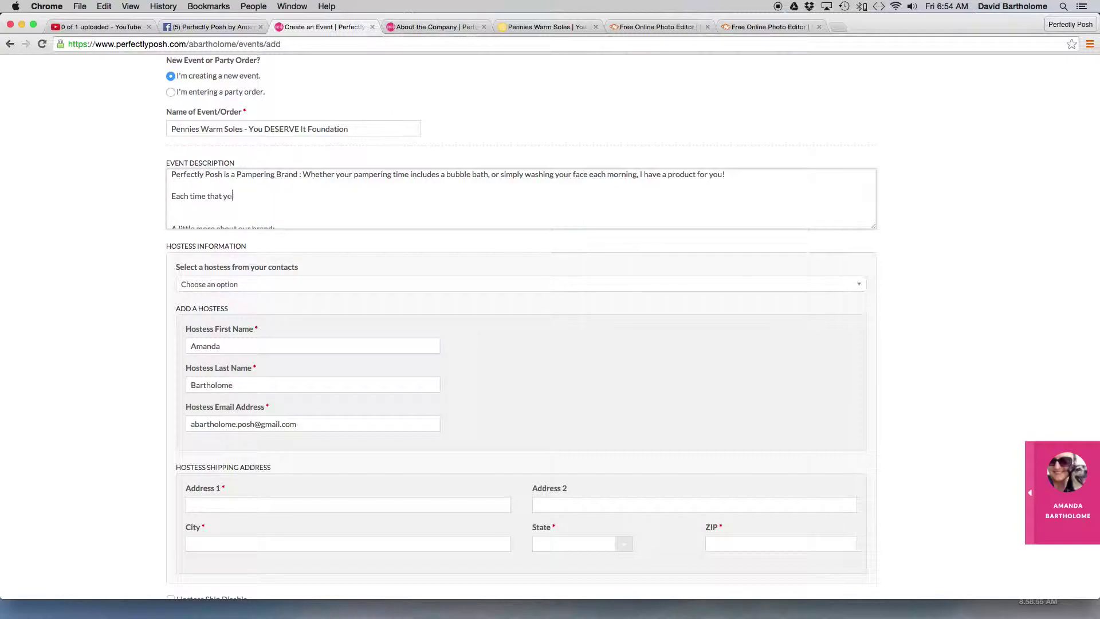
{"action": "type", "text": "u choose this "}
{"action": "type", "text": "event at check"}
{"action": "type", "text": "out "}
{"action": "type", "text": "during hte holid"}
{"action": "key", "text": "BackSpace"}
{"action": "key", "text": "BackSpace"}
{"action": "key", "text": "BackSpace"}
{"action": "key", "text": "BackSpace"}
{"action": "key", "text": "BackSpace"}
{"action": "key", "text": "BackSpace"}
{"action": "key", "text": "BackSpace"}
{"action": "key", "text": "BackSpace"}
{"action": "key", "text": "BackSpace"}
{"action": "type", "text": "the month of Febria"}
{"action": "key", "text": "BackSpace"}
{"action": "type", "text": "ary, "}
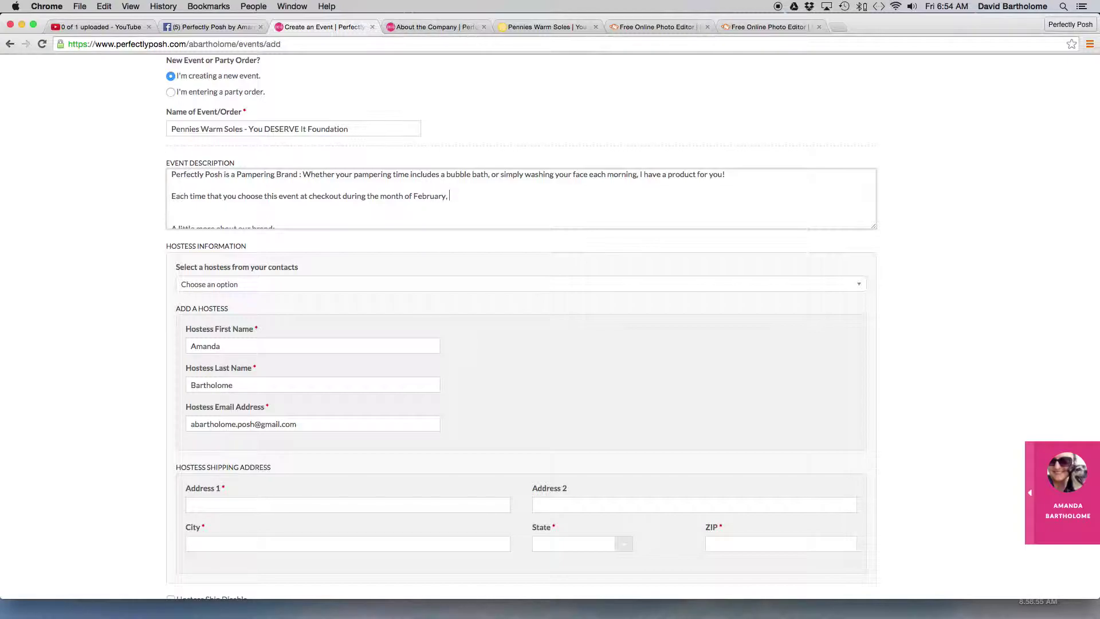
{"action": "type", "text": "you will be supporting the"}
- Check the Pennies Warm Soles, YouTube and Facebook pages, then come back to the Create an Event form
{"action": "left_click", "coordinate": [538, 29]}
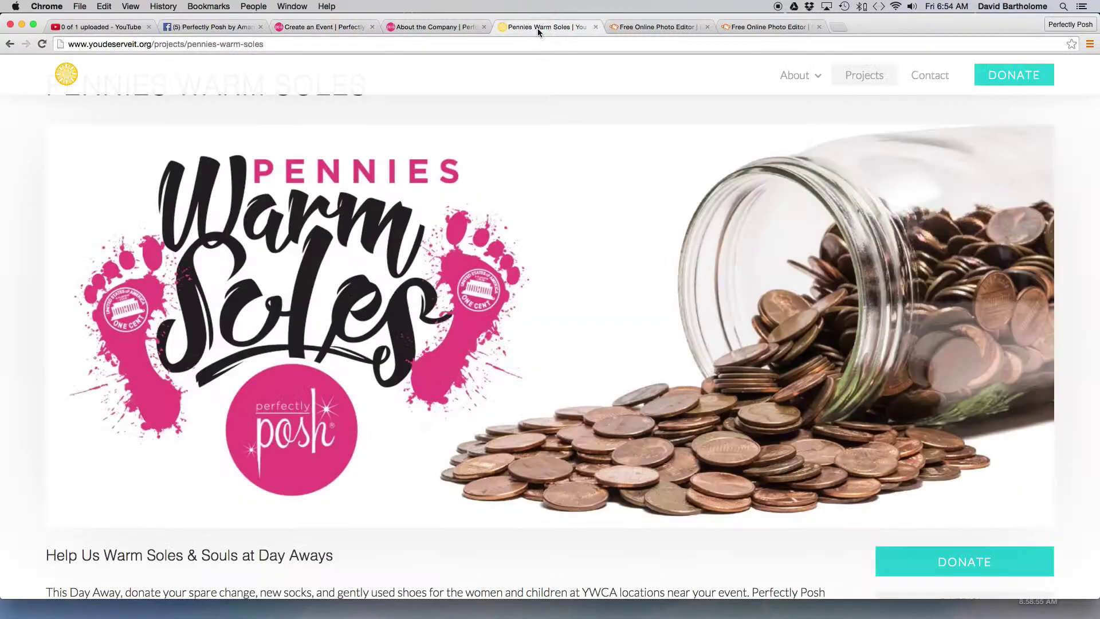
{"action": "scroll", "coordinate": [496, 205], "scroll_direction": "down", "scroll_amount": 5}
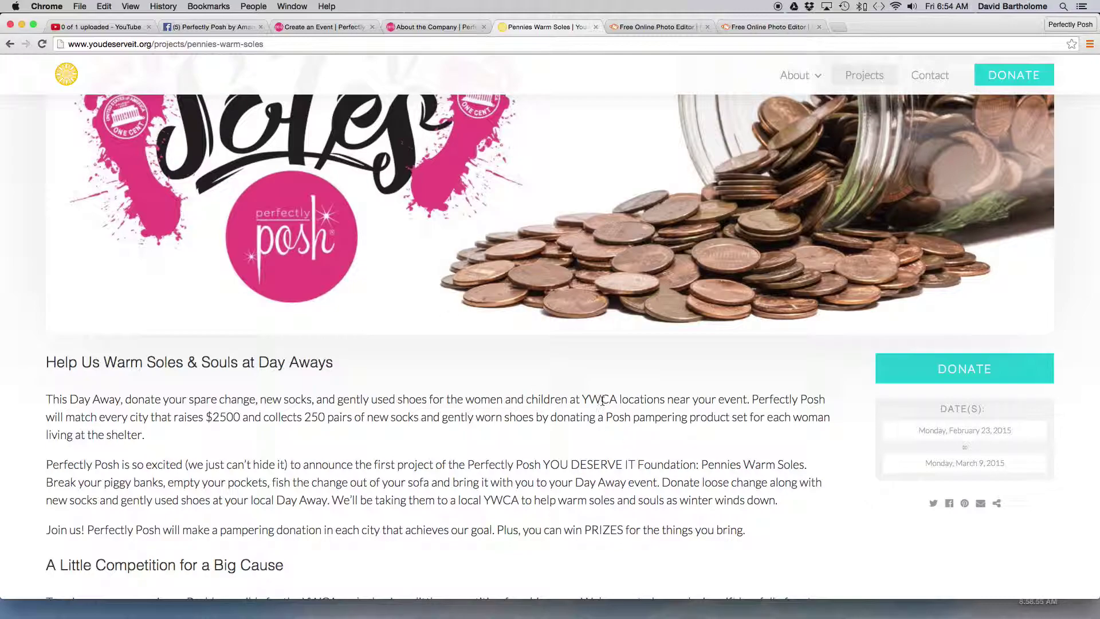
{"action": "left_click", "coordinate": [118, 27]}
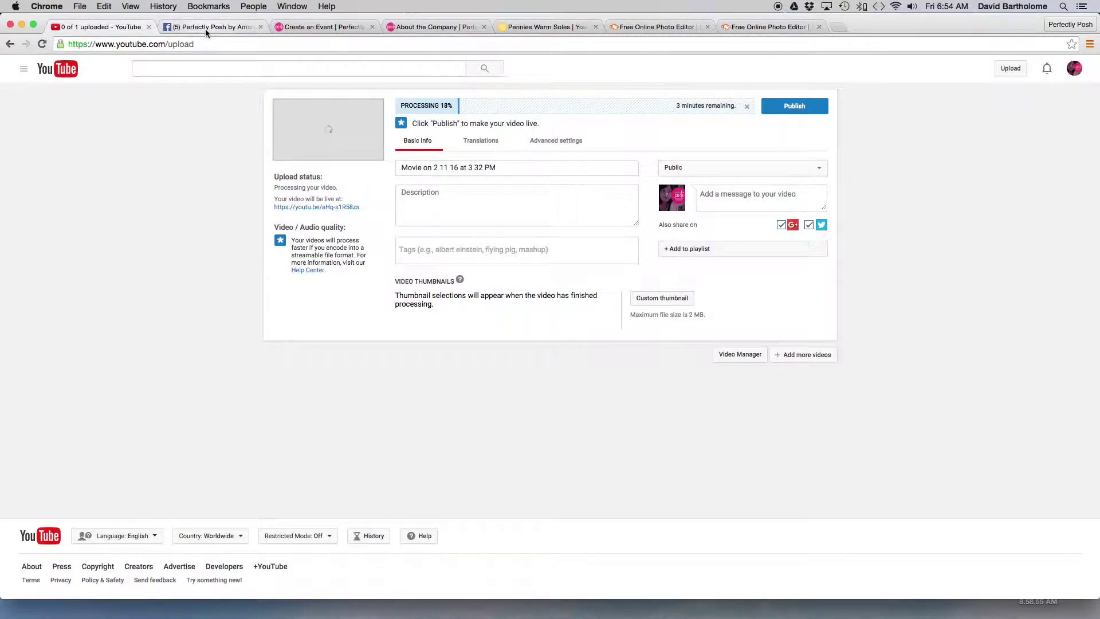
{"action": "left_click", "coordinate": [205, 29]}
{"action": "left_click", "coordinate": [297, 27]}
- Finish the February sentence with 'WYCA in Los Angeles.' and start a new line
{"action": "left_click", "coordinate": [678, 197]}
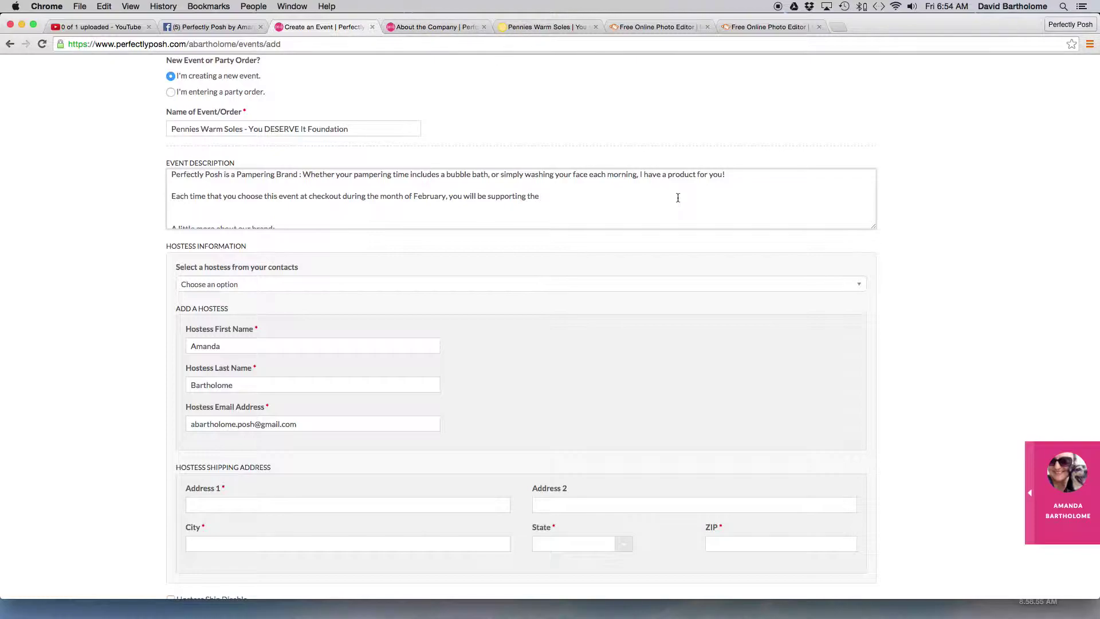
{"action": "type", "text": "WYCA in Los S"}
{"action": "key", "text": "BackSpace"}
{"action": "type", "text": "Angeles."}
{"action": "key", "text": "Return"}
- Type '25% of each purchase will be used to purchase' on the new line
{"action": "type", "text": "% of each ourchase"}
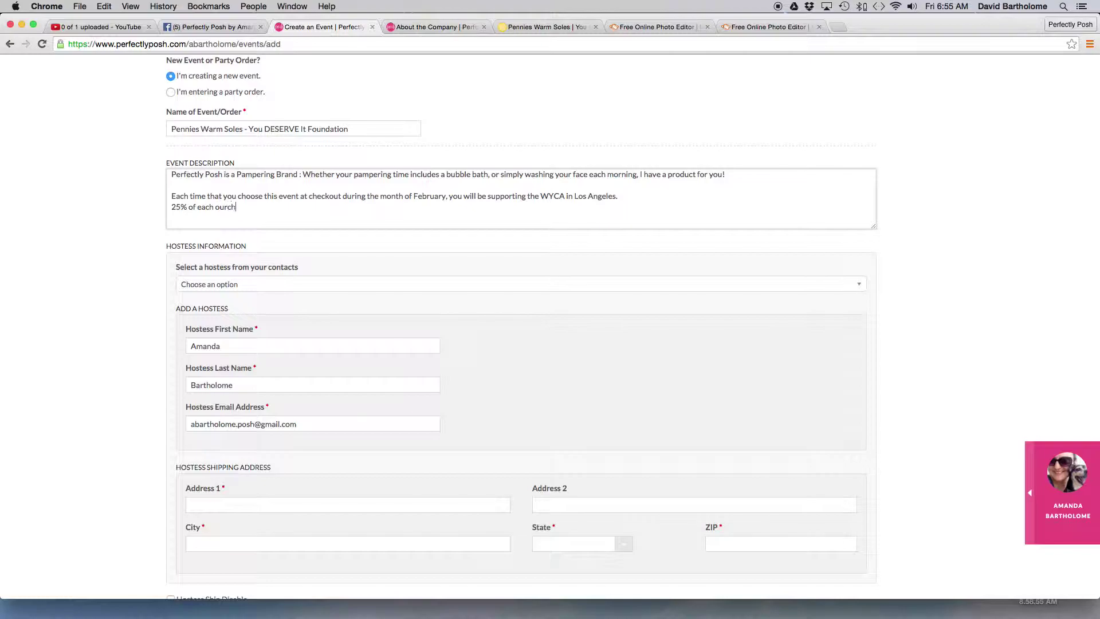
{"action": "key", "text": "BackSpace"}
{"action": "key", "text": "BackSpace"}
{"action": "key", "text": "BackSpace"}
{"action": "key", "text": "BackSpace"}
{"action": "key", "text": "BackSpace"}
{"action": "key", "text": "BackSpace"}
{"action": "key", "text": "BackSpace"}
{"action": "key", "text": "BackSpace"}
{"action": "key", "text": "BackSpace"}
{"action": "type", "text": "purhcase w"}
{"action": "key", "text": "BackSpace"}
{"action": "key", "text": "BackSpace"}
{"action": "key", "text": "BackSpace"}
{"action": "key", "text": "BackSpace"}
{"action": "key", "text": "BackSpace"}
{"action": "key", "text": "BackSpace"}
{"action": "type", "text": "chase willb be use dto"}
{"action": "key", "text": "BackSpace"}
{"action": "key", "text": "BackSpace"}
{"action": "key", "text": "BackSpace"}
{"action": "key", "text": "BackSpace"}
{"action": "type", "text": "d to purchase"}
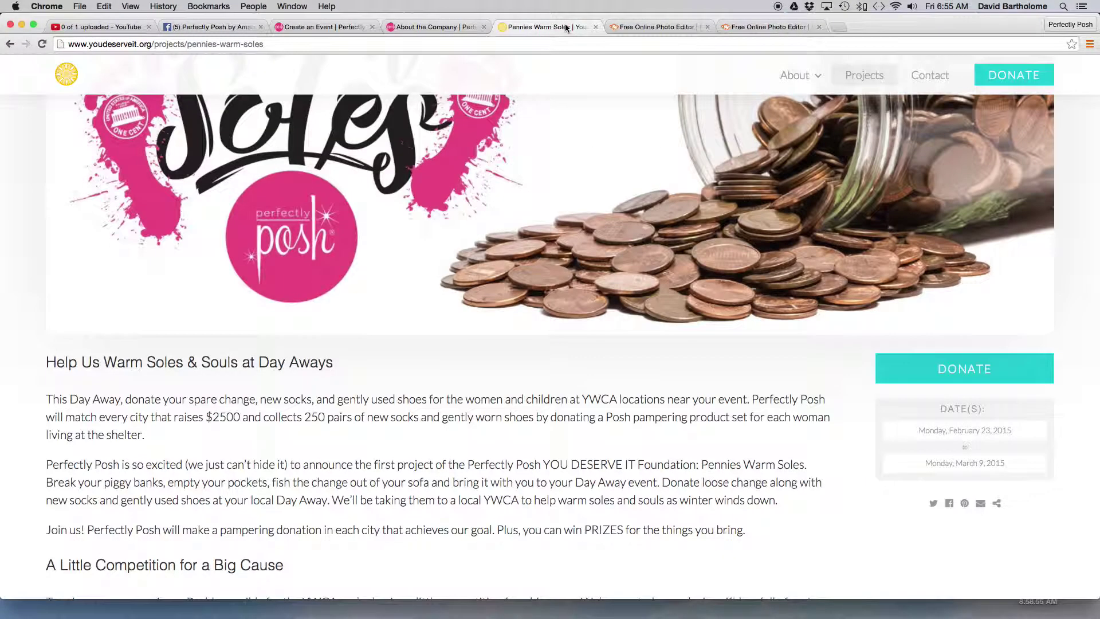
- Copy the first sentence of the Pennies Warm Soles project description
{"action": "left_click", "coordinate": [544, 27]}
{"action": "scroll", "coordinate": [659, 394], "scroll_direction": "down", "scroll_amount": 2}
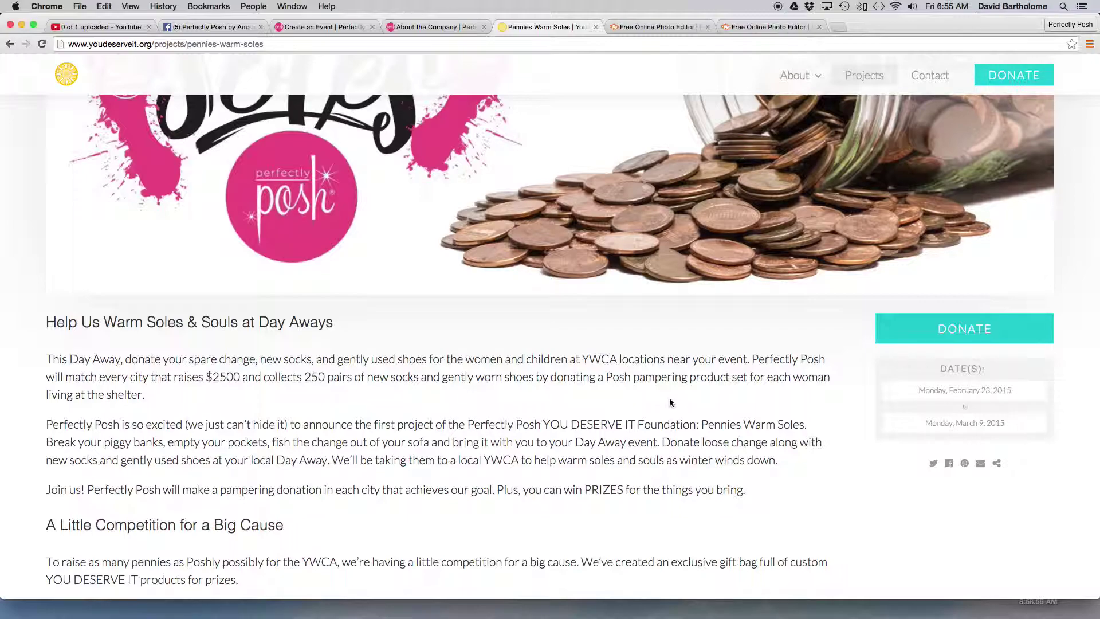
{"action": "scroll", "coordinate": [670, 403], "scroll_direction": "down", "scroll_amount": 1}
{"action": "scroll", "coordinate": [670, 401], "scroll_direction": "down", "scroll_amount": 1}
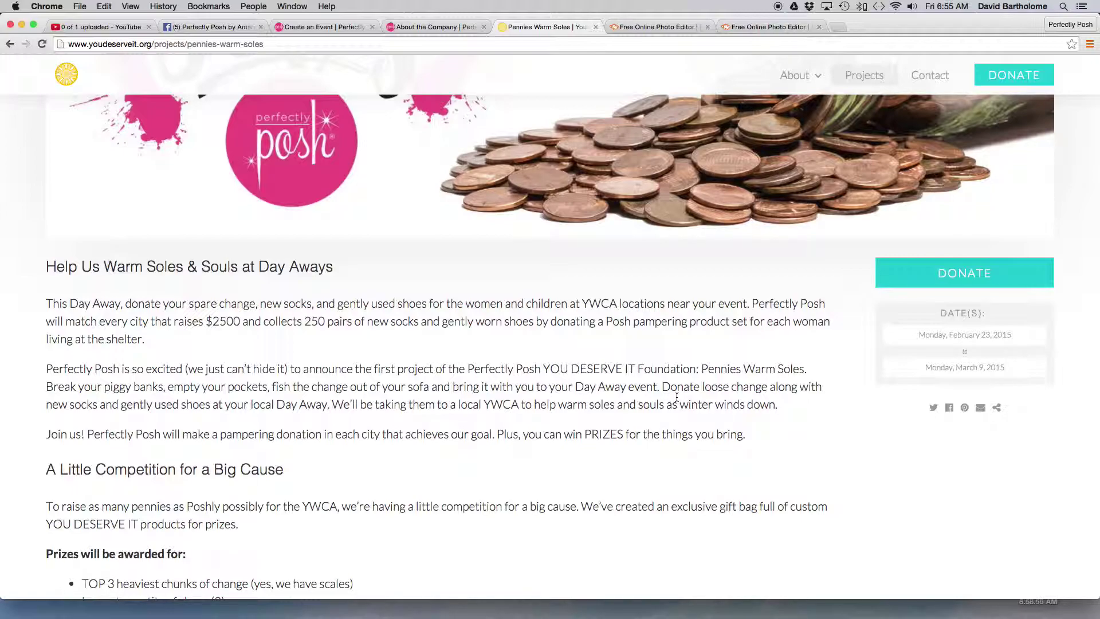
{"action": "scroll", "coordinate": [685, 397], "scroll_direction": "down", "scroll_amount": 2}
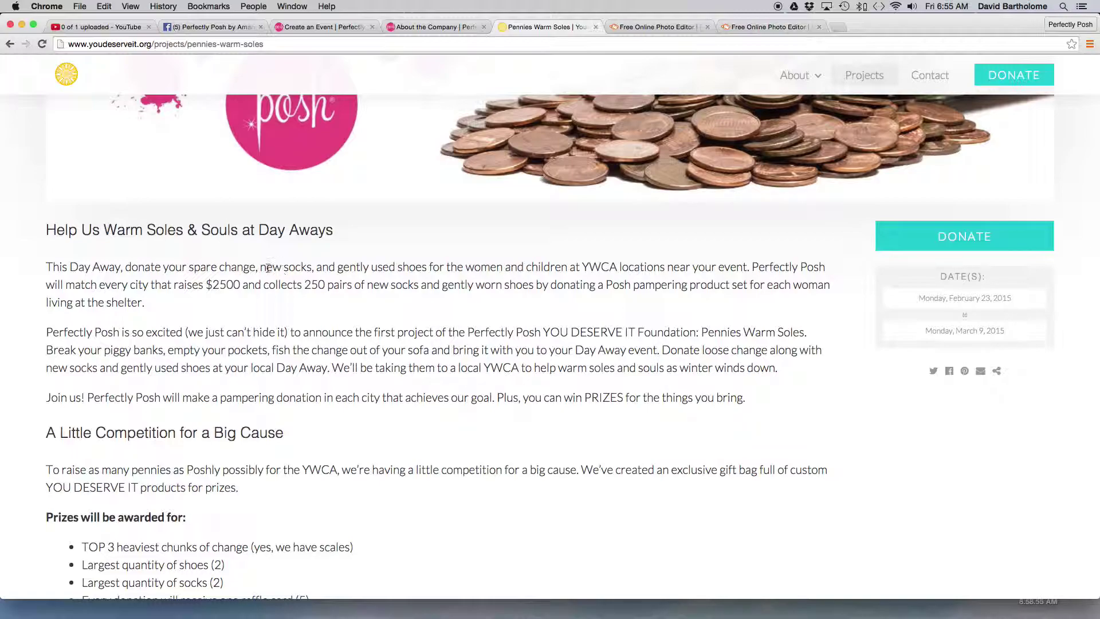
{"action": "left_click", "coordinate": [47, 267]}
{"action": "left_click_drag", "start_coordinate": [47, 267], "coordinate": [751, 267]}
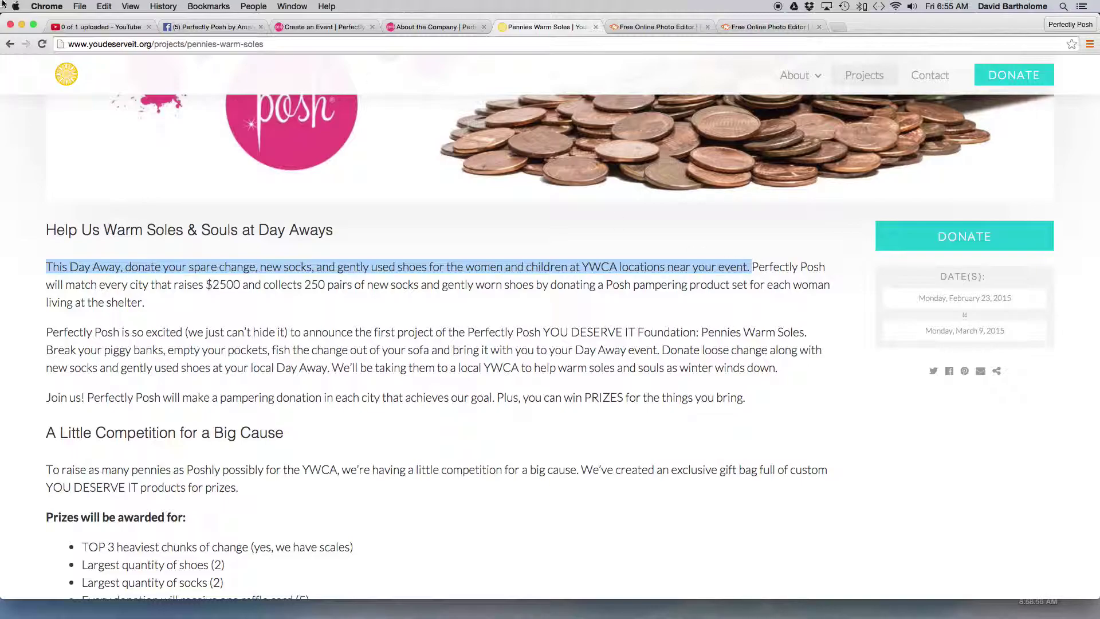
{"action": "left_click", "coordinate": [79, 6]}
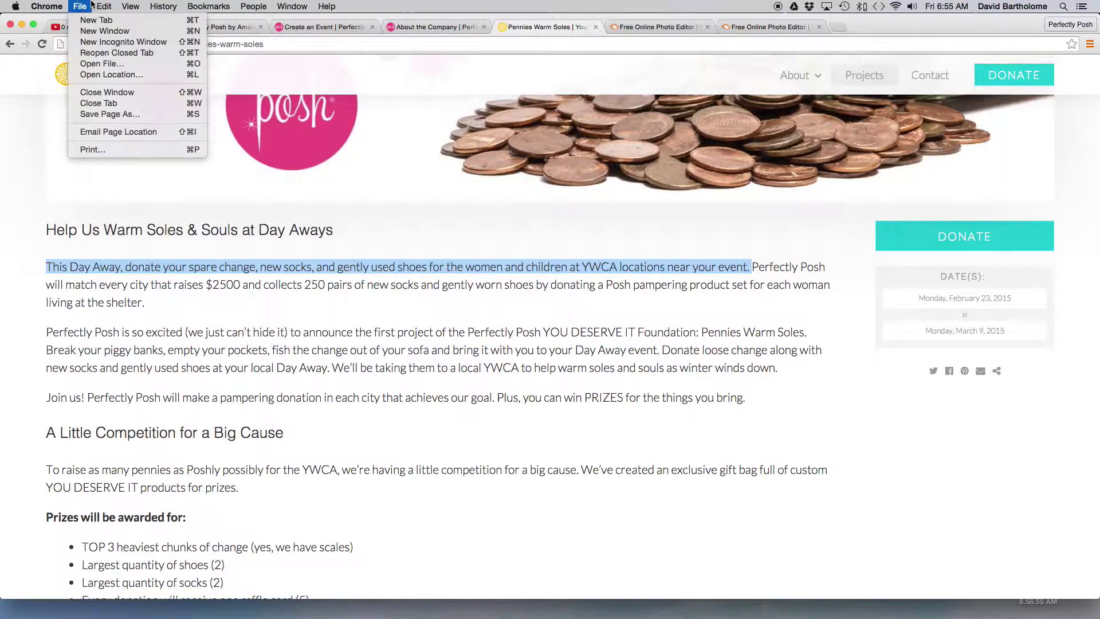
{"action": "mouse_move", "coordinate": [104, 6]}
{"action": "left_click", "coordinate": [113, 59]}
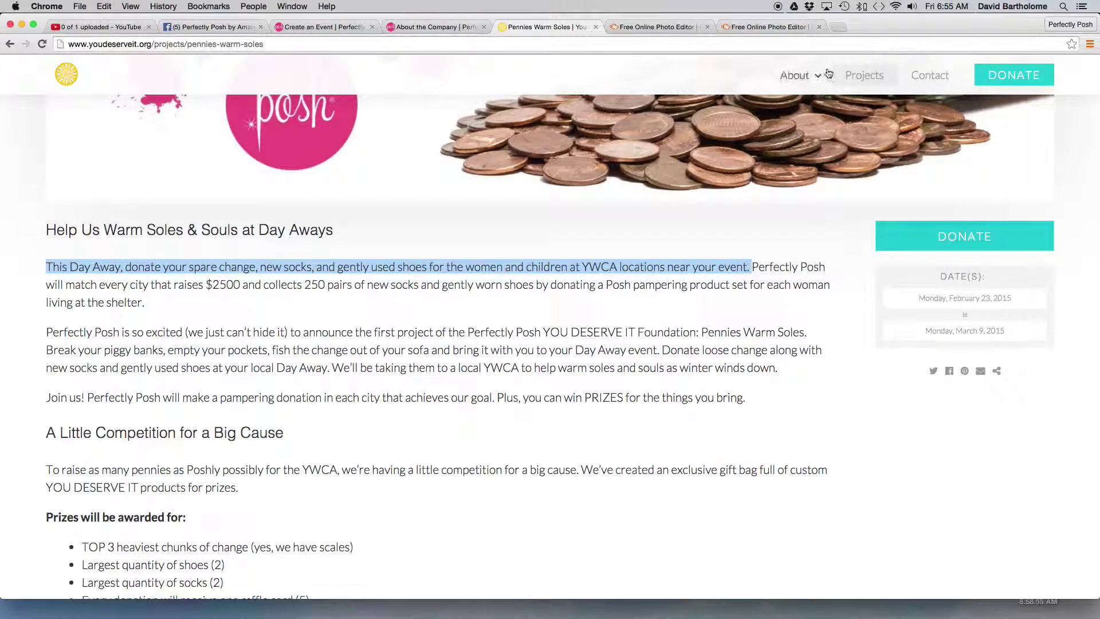
- Paste the copied sentence after 'purchase' in the event description
{"action": "left_click", "coordinate": [427, 27]}
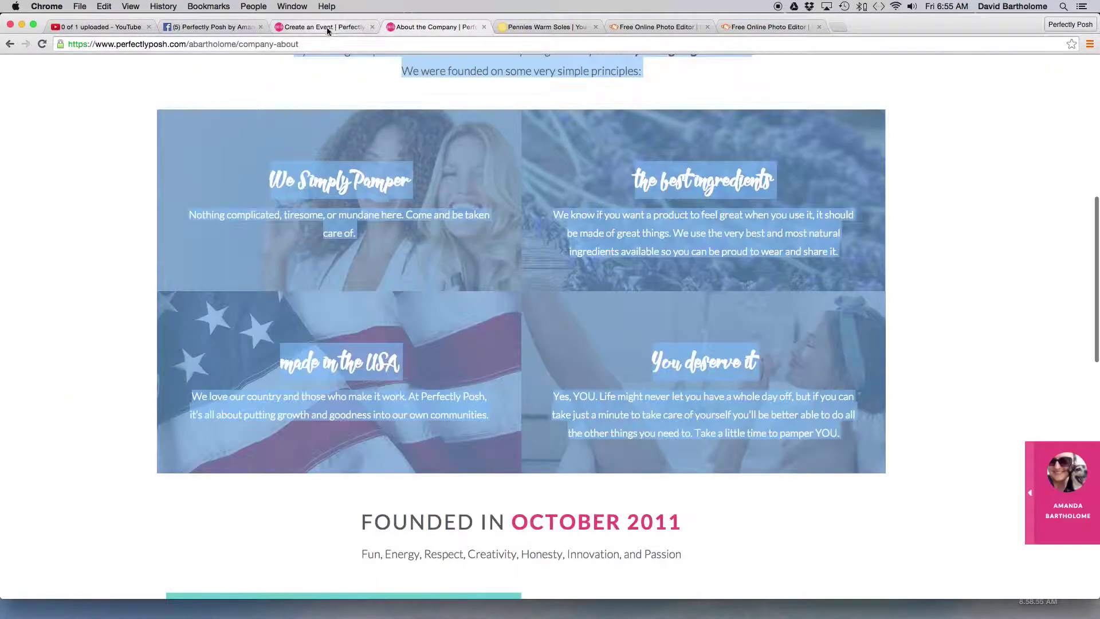
{"action": "left_click", "coordinate": [327, 28]}
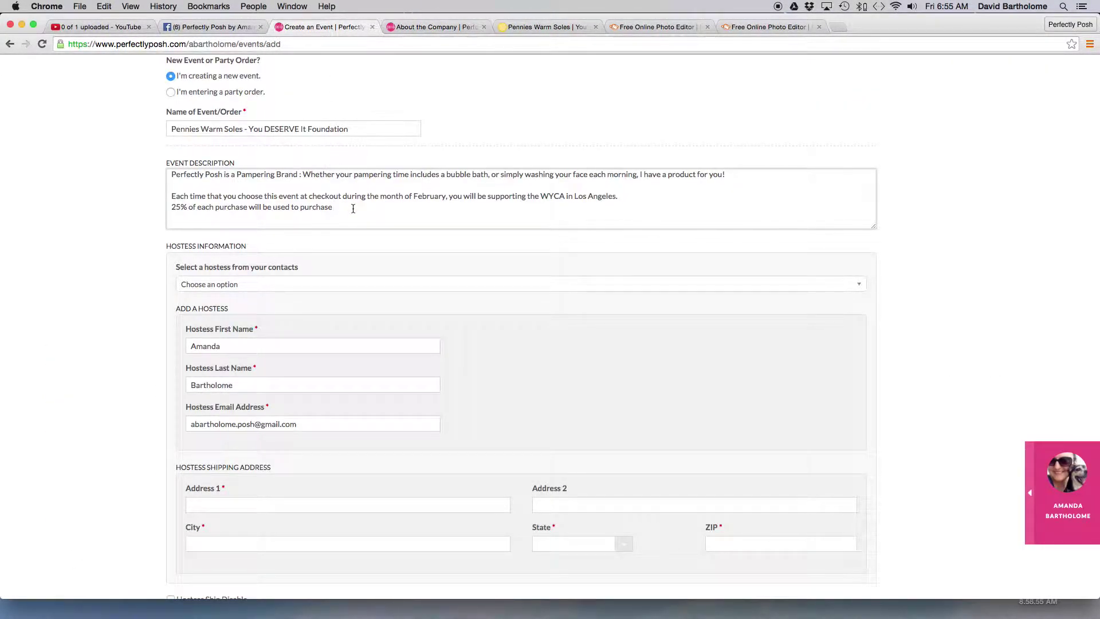
{"action": "left_click", "coordinate": [104, 7]}
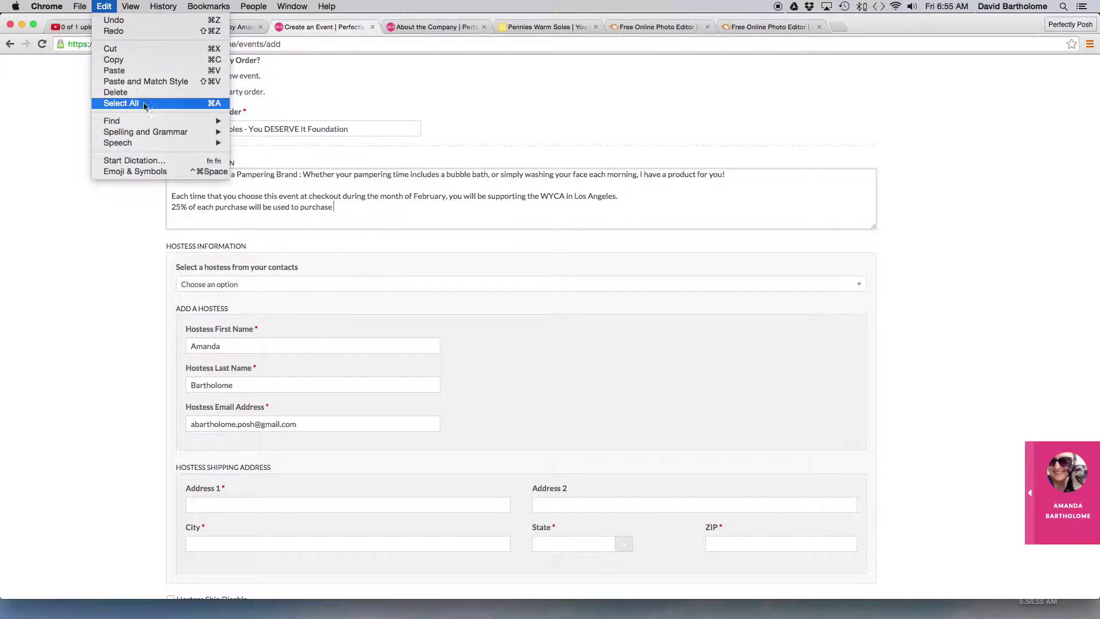
{"action": "left_click", "coordinate": [142, 71]}
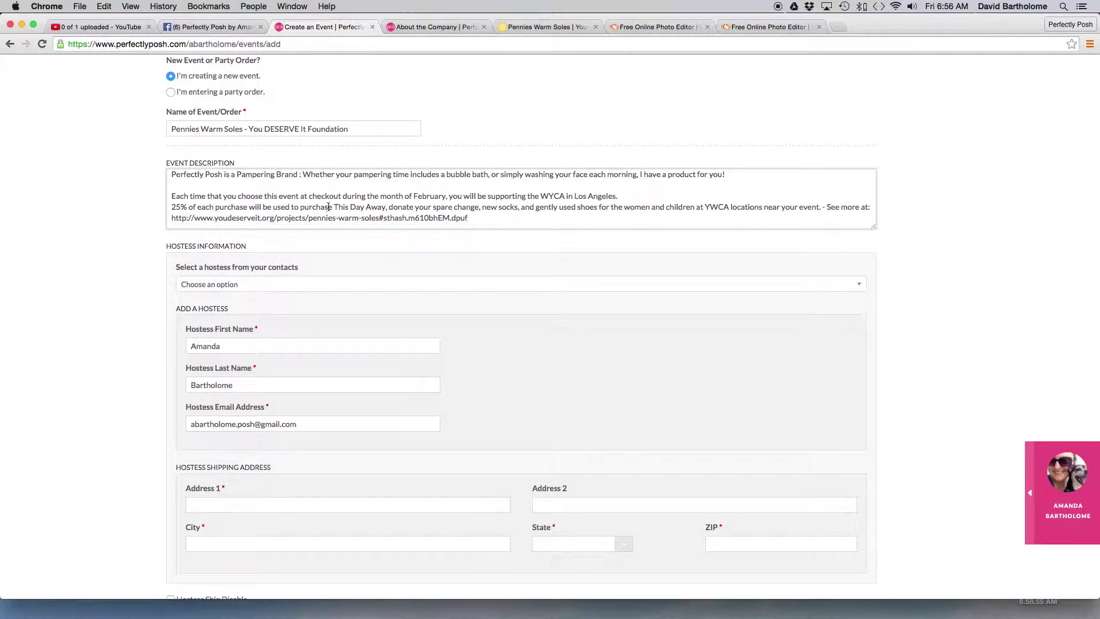
- Trim the 25% line so it reads socks ' for ' women and children 'near Los Angeles', without See more
{"action": "left_click_drag", "start_coordinate": [333, 207], "coordinate": [478, 209]}
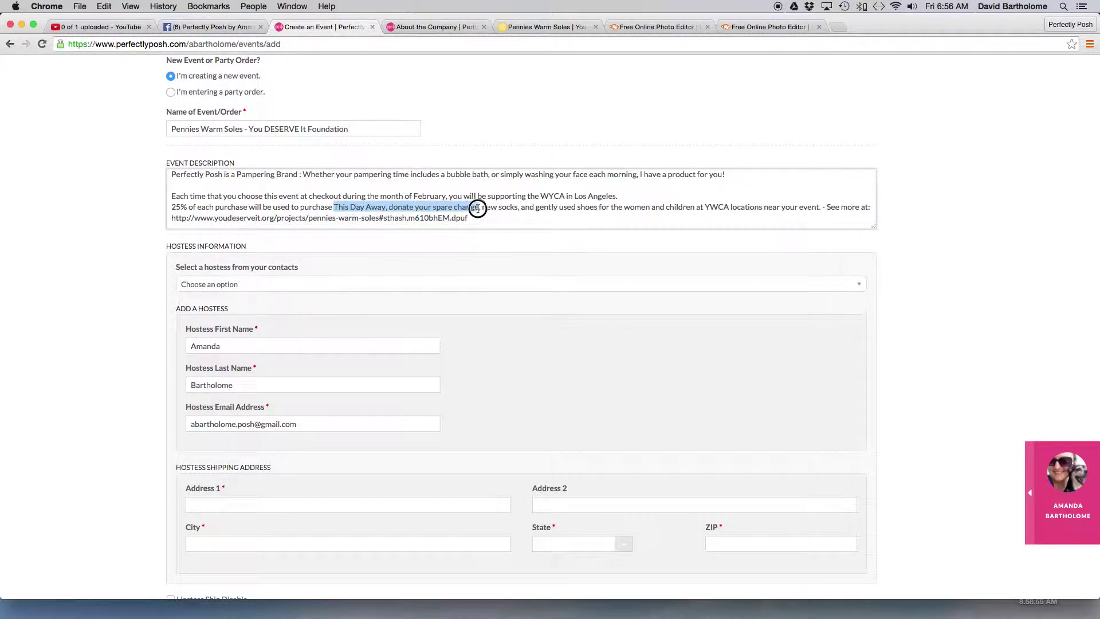
{"action": "key", "text": "BackSpace"}
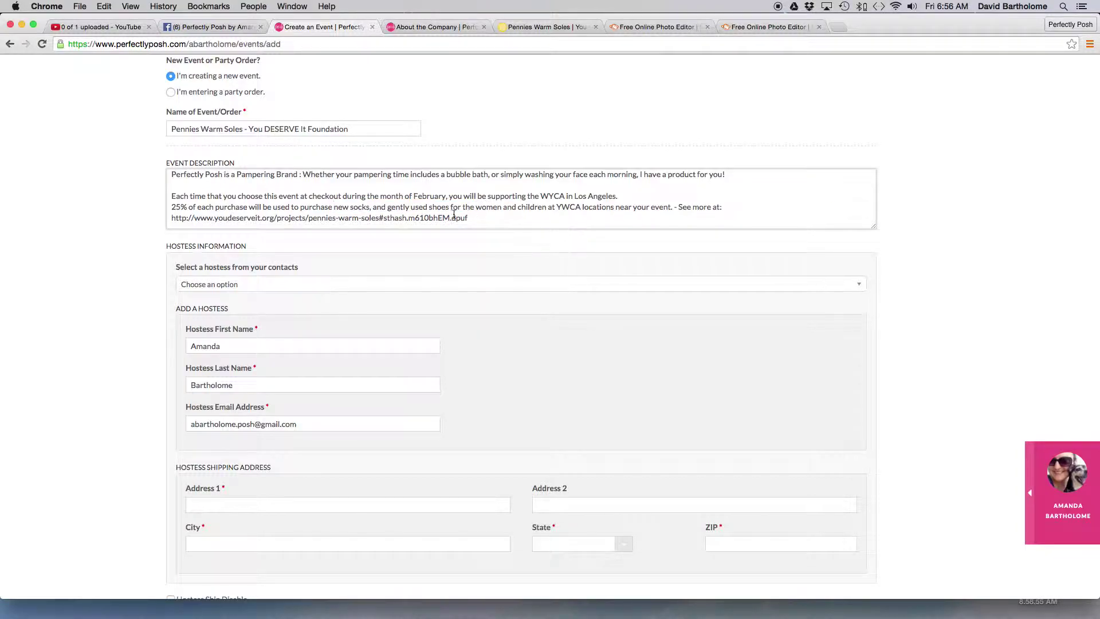
{"action": "left_click_drag", "start_coordinate": [371, 207], "coordinate": [463, 206]}
{"action": "key", "text": "BackSpace"}
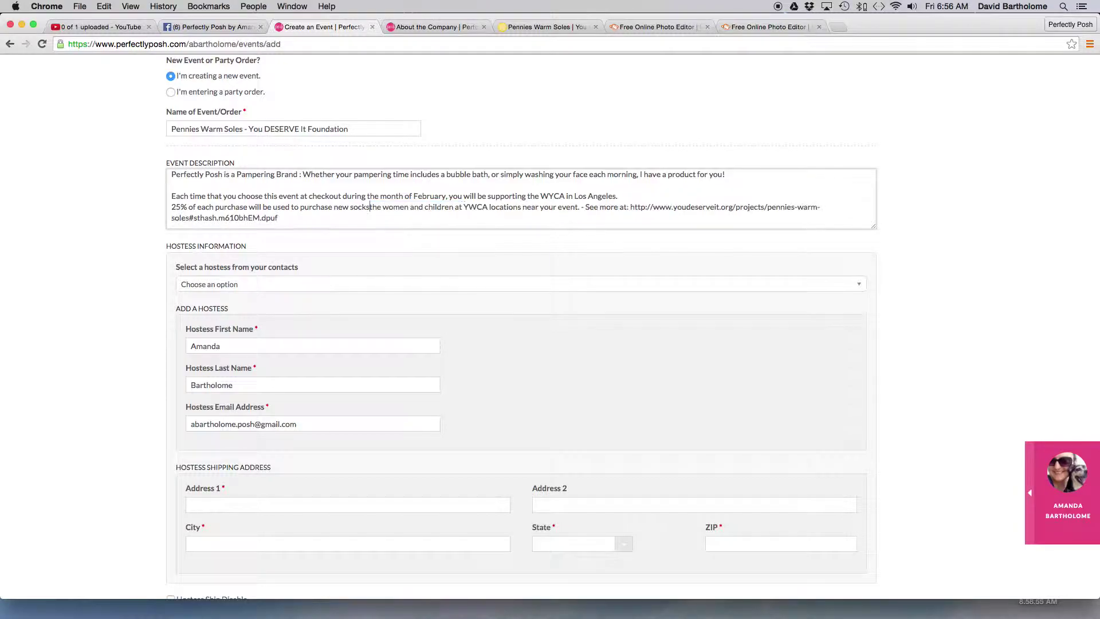
{"action": "type", "text": "for"}
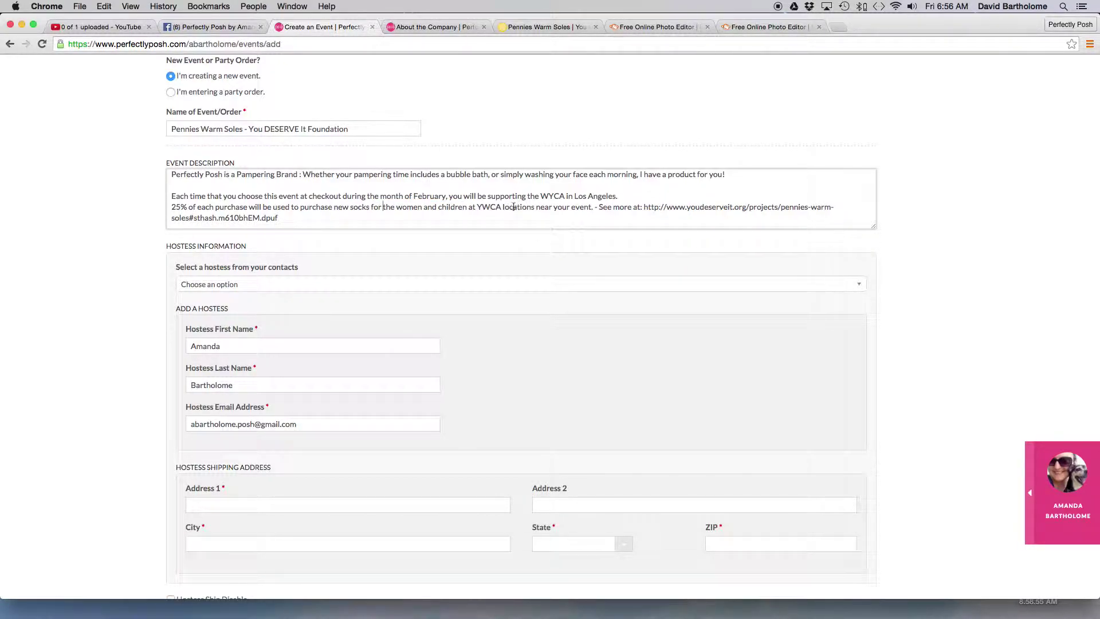
{"action": "left_click_drag", "start_coordinate": [536, 207], "coordinate": [590, 206]}
{"action": "type", "text": "Los Angeles"}
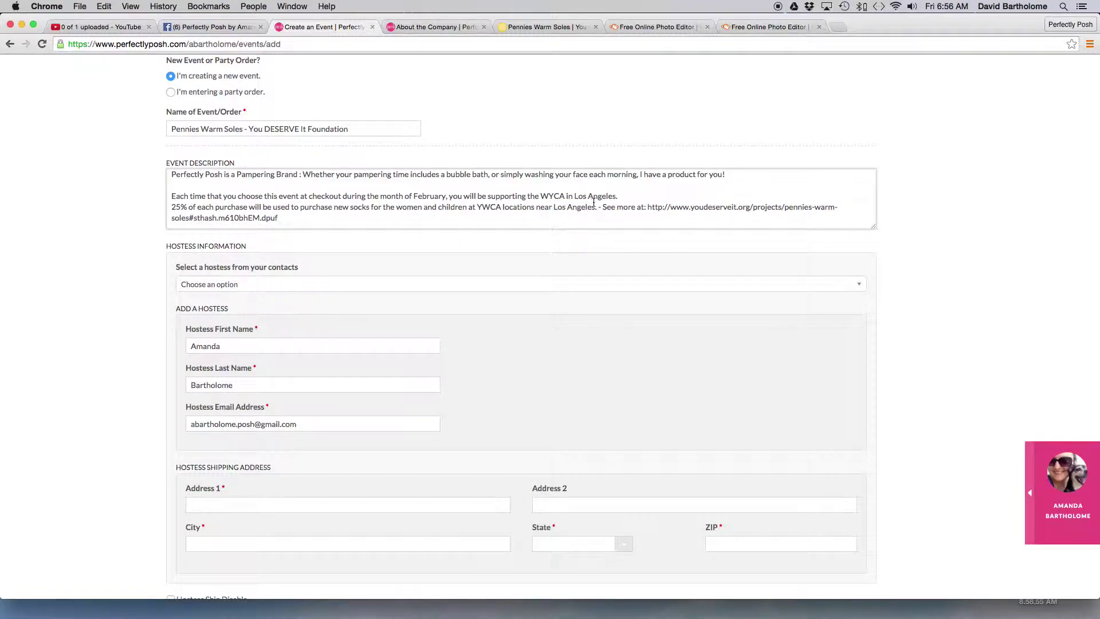
{"action": "left_click_drag", "start_coordinate": [599, 209], "coordinate": [597, 216]}
{"action": "key", "text": "BackSpace"}
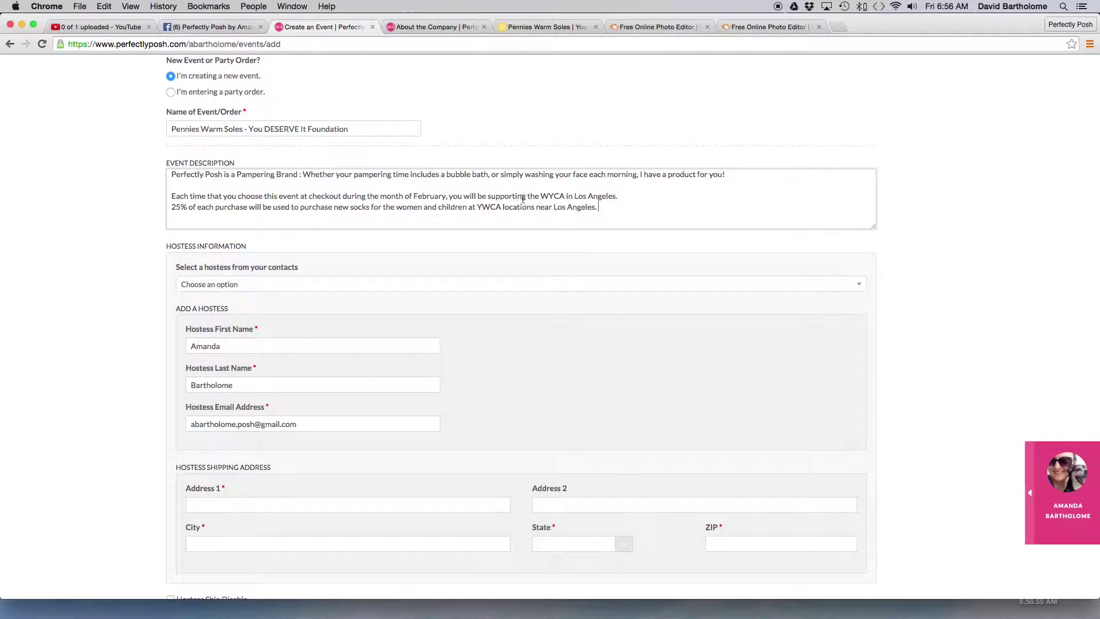
- Replace 'the WYCA in Los Angeles.' with 'the "You DESERVE It Foundation"' in the February sentence
{"action": "left_click", "coordinate": [646, 197]}
{"action": "left_click_drag", "start_coordinate": [646, 197], "coordinate": [527, 197]}
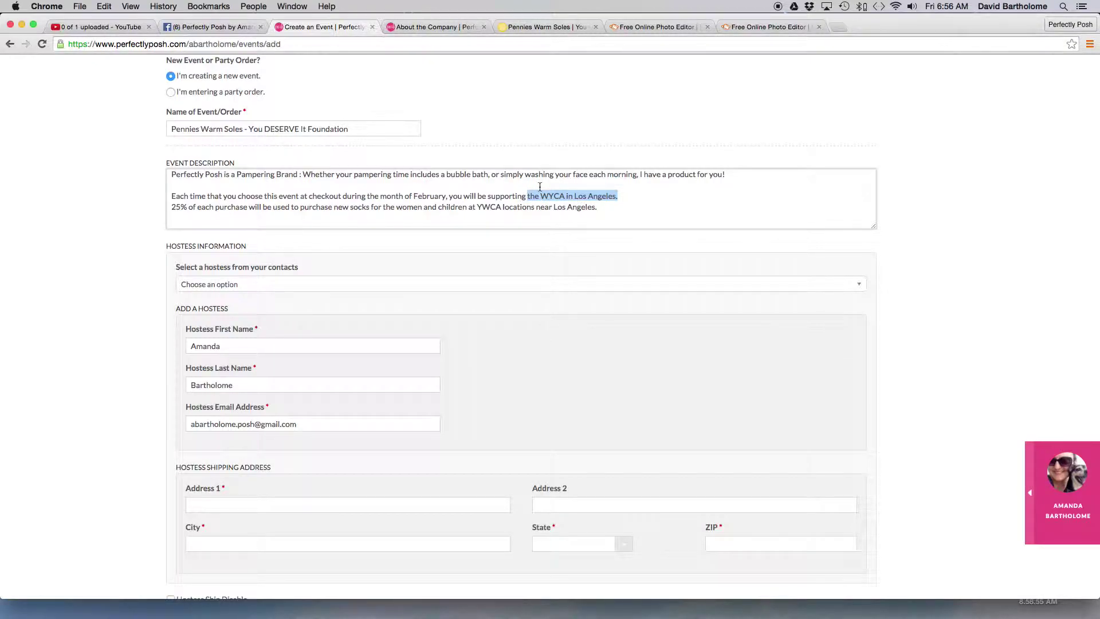
{"action": "type", "text": "hte"}
{"action": "key", "text": "BackSpace"}
{"action": "key", "text": "BackSpace"}
{"action": "key", "text": "BackSpace"}
{"action": "type", "text": "the \""}
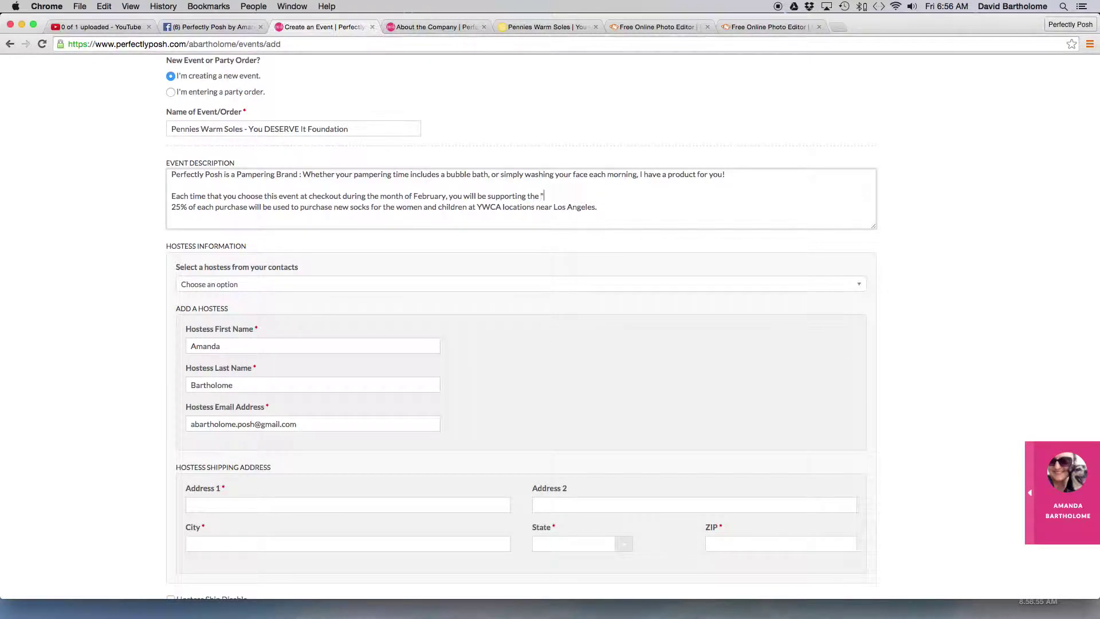
{"action": "type", "text": "You DESERVE It Foundation\""}
- Copy the foundation's domain from the Pennies Warm Soles project page address
{"action": "left_click", "coordinate": [433, 27]}
{"action": "left_click", "coordinate": [507, 26]}
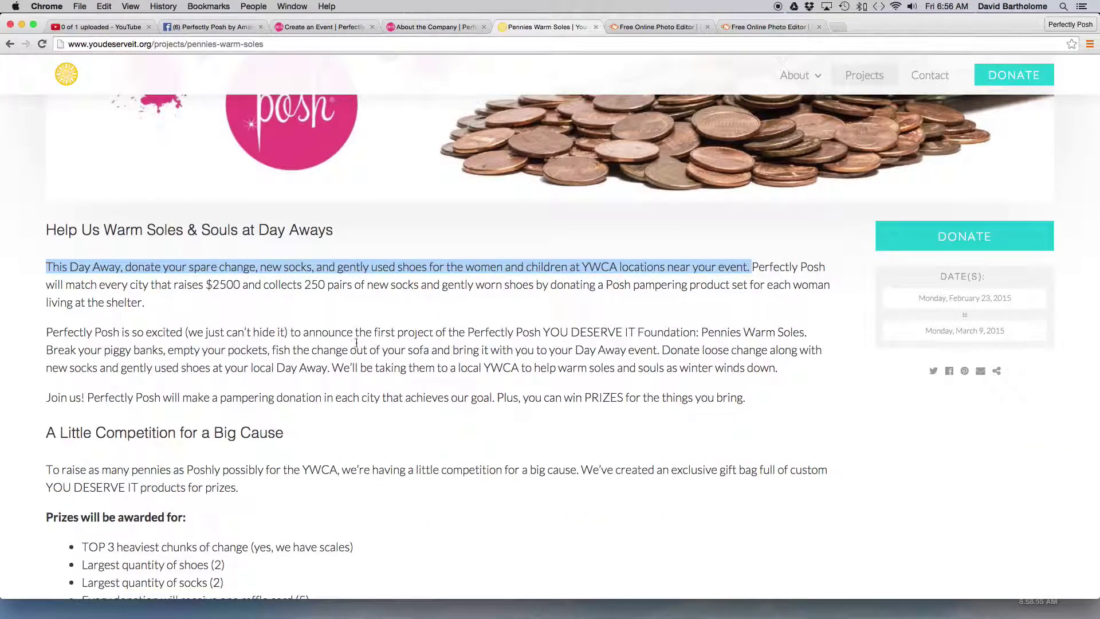
{"action": "scroll", "coordinate": [357, 342], "scroll_direction": "up", "scroll_amount": 10}
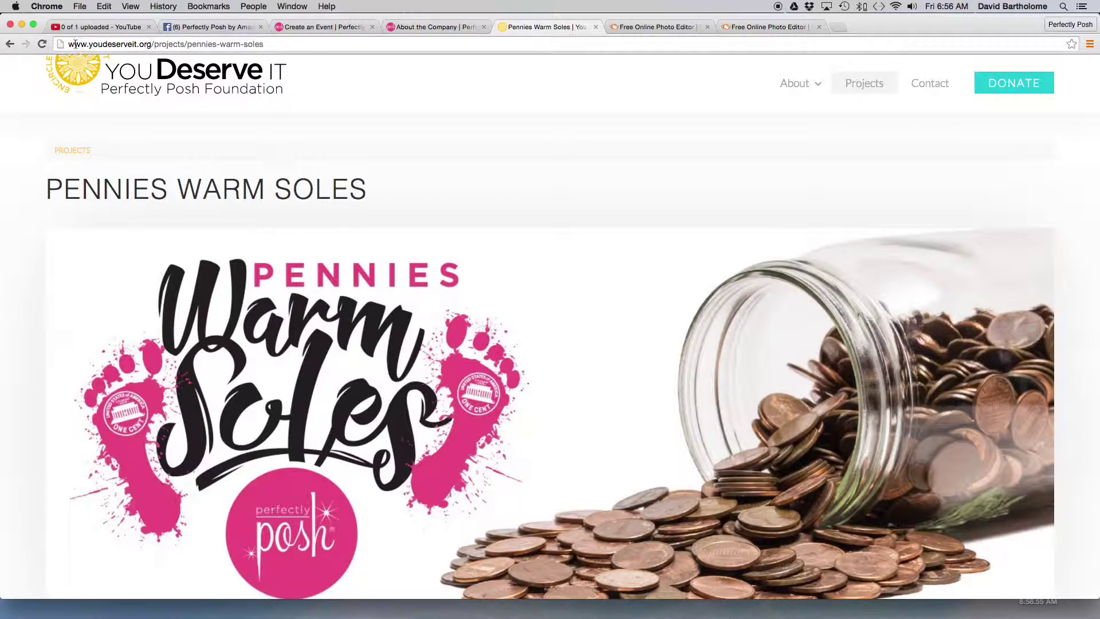
{"action": "left_click_drag", "start_coordinate": [70, 45], "coordinate": [151, 47]}
{"action": "left_click", "coordinate": [104, 7]}
{"action": "left_click", "coordinate": [110, 59]}
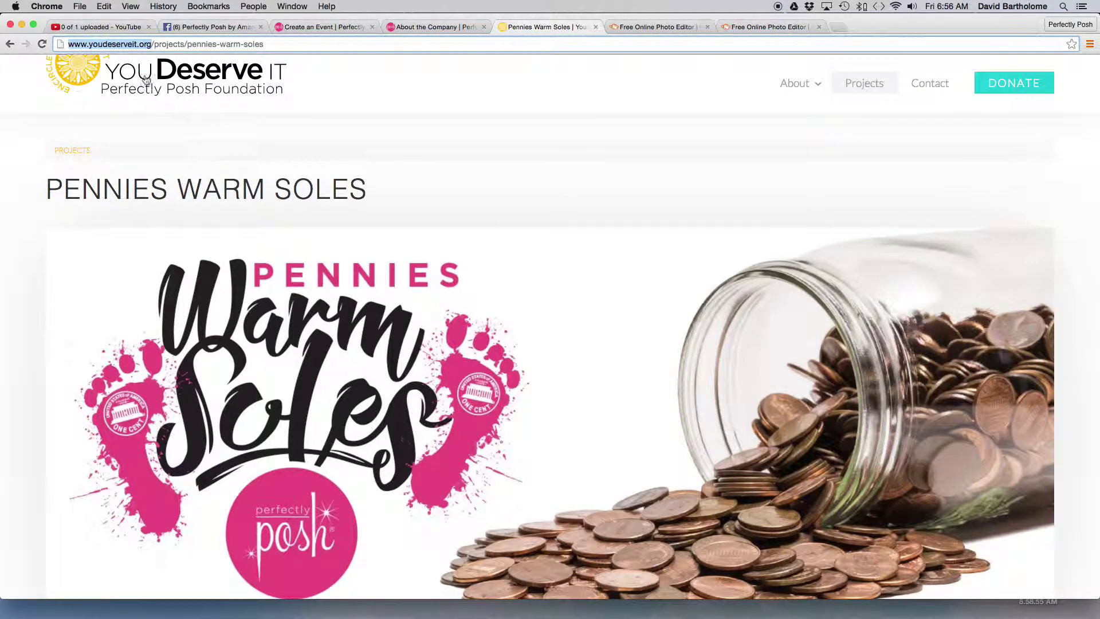
{"action": "left_click", "coordinate": [438, 27]}
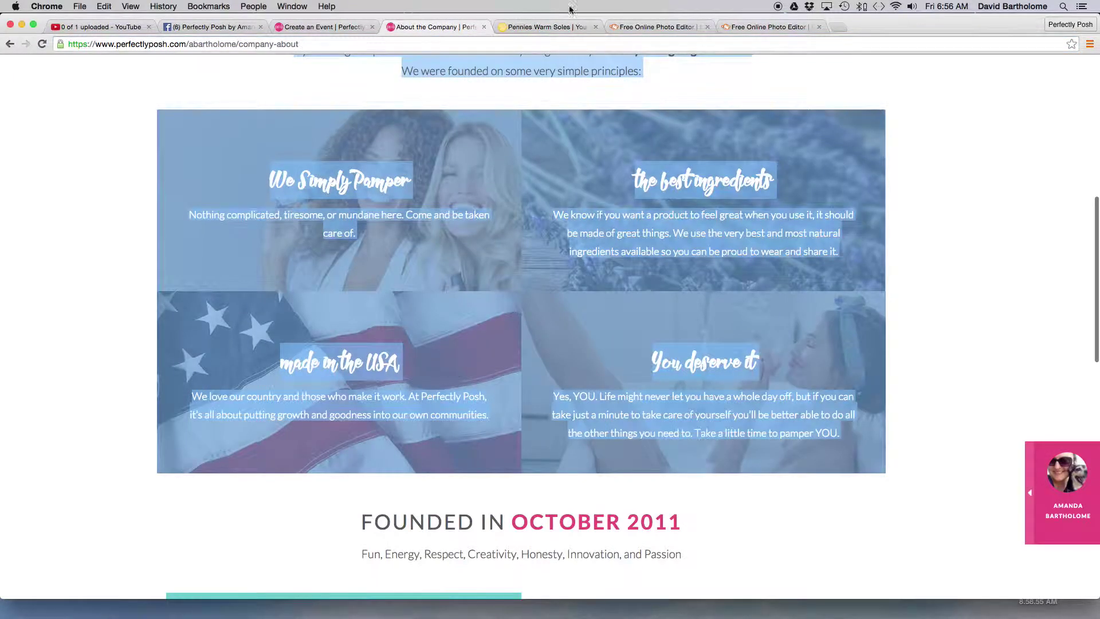
{"action": "left_click", "coordinate": [303, 26]}
{"action": "left_click", "coordinate": [484, 27]}
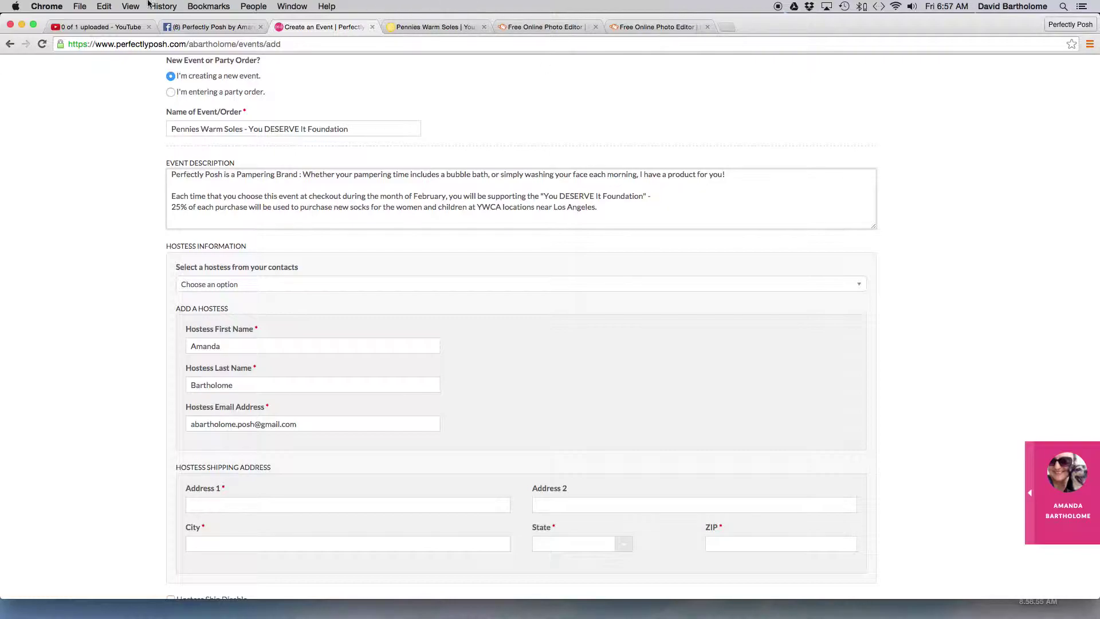
{"action": "left_click", "coordinate": [104, 6]}
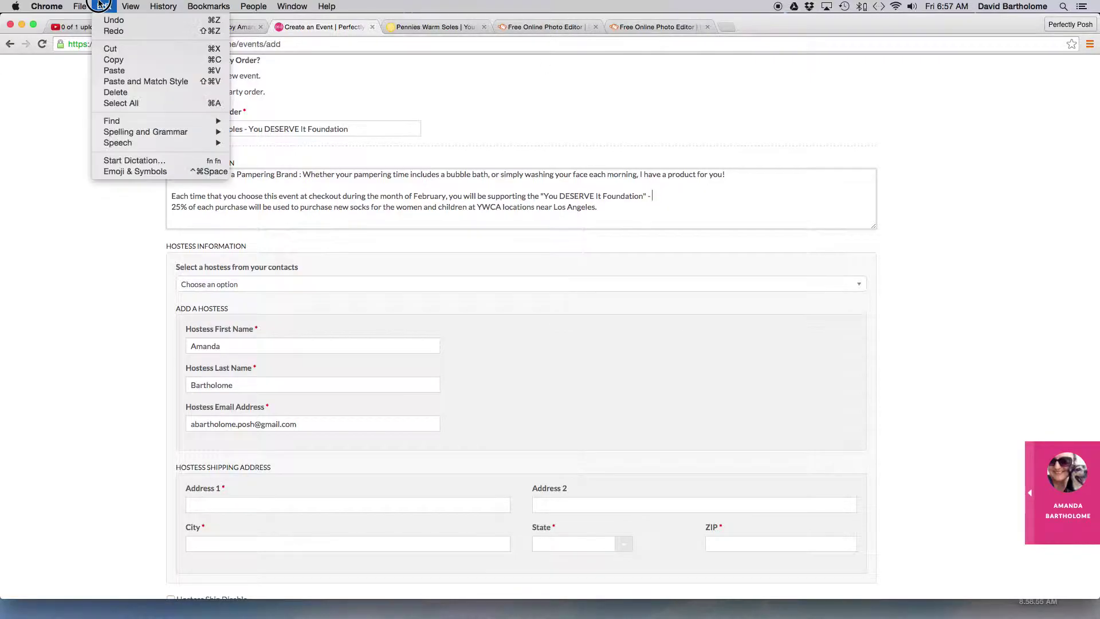
{"action": "left_click", "coordinate": [114, 69]}
{"action": "key", "text": "BackSpace"}
{"action": "left_click", "coordinate": [726, 209]}
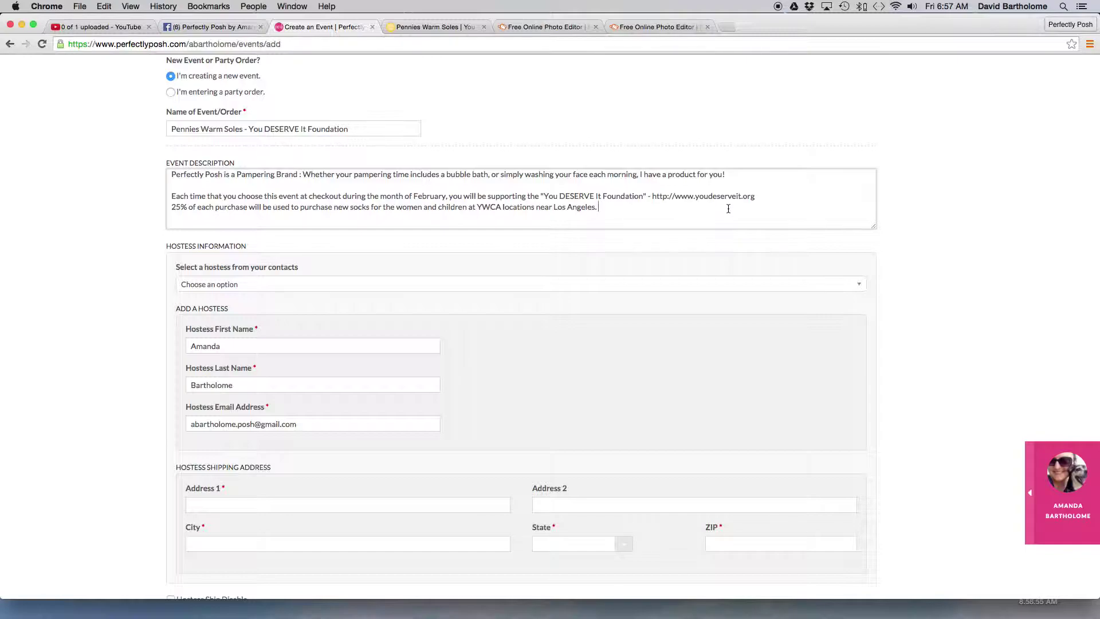
{"action": "left_click", "coordinate": [539, 29]}
{"action": "left_click", "coordinate": [437, 29]}
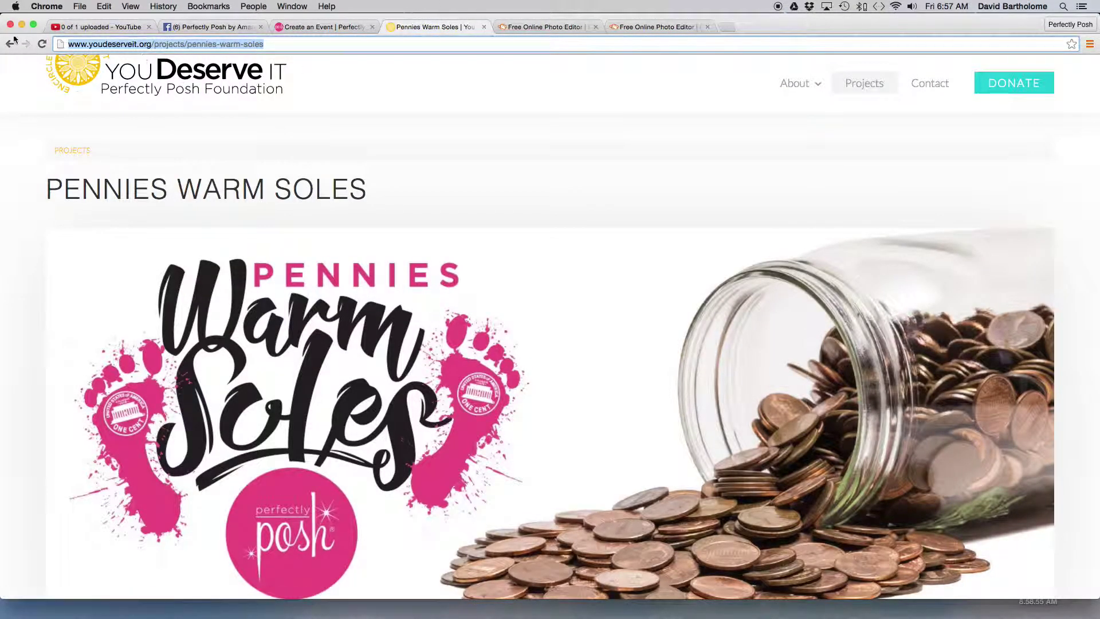
- Strip the project path from the address to load the You Deserve It Foundation home page
{"action": "left_click", "coordinate": [136, 43]}
{"action": "left_click_drag", "start_coordinate": [155, 44], "coordinate": [287, 45]}
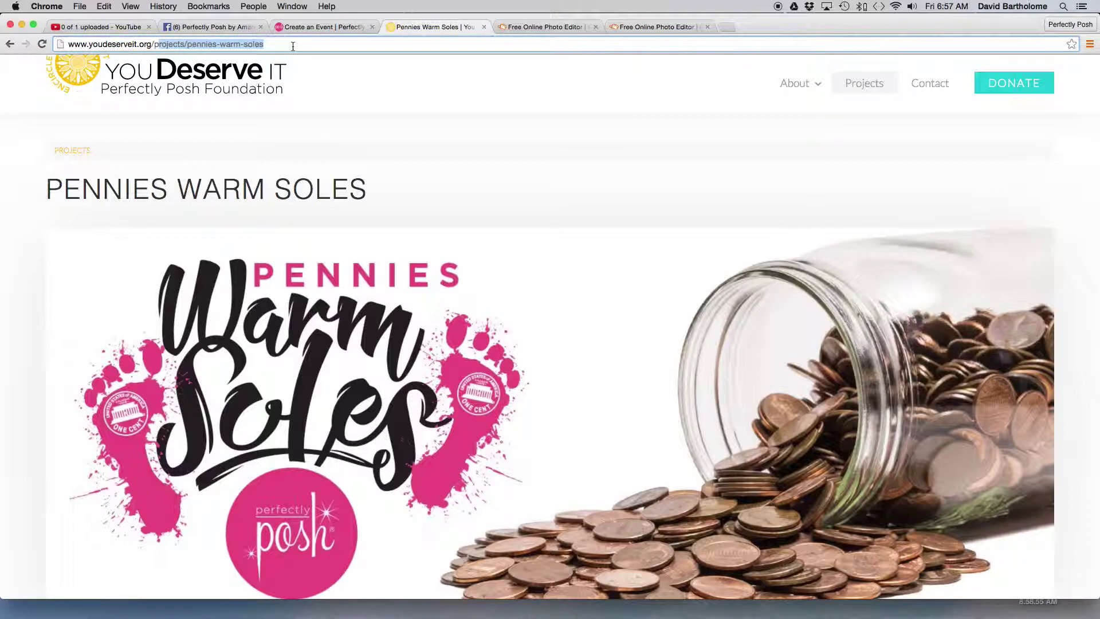
{"action": "key", "text": "BackSpace"}
{"action": "key", "text": "Return"}
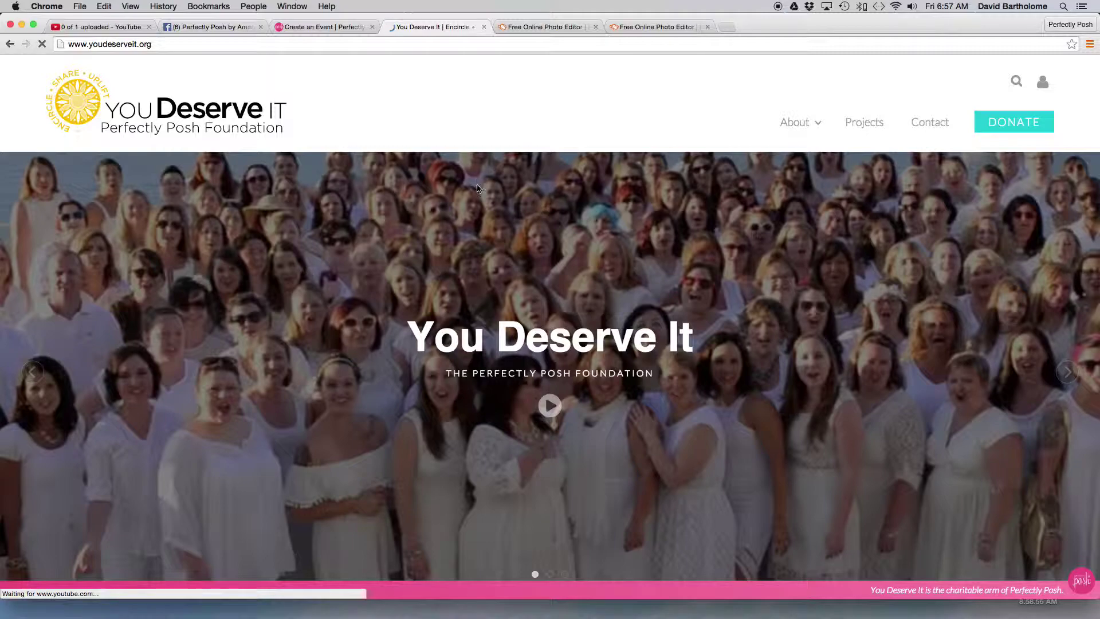
{"action": "scroll", "coordinate": [488, 198], "scroll_direction": "down", "scroll_amount": 4}
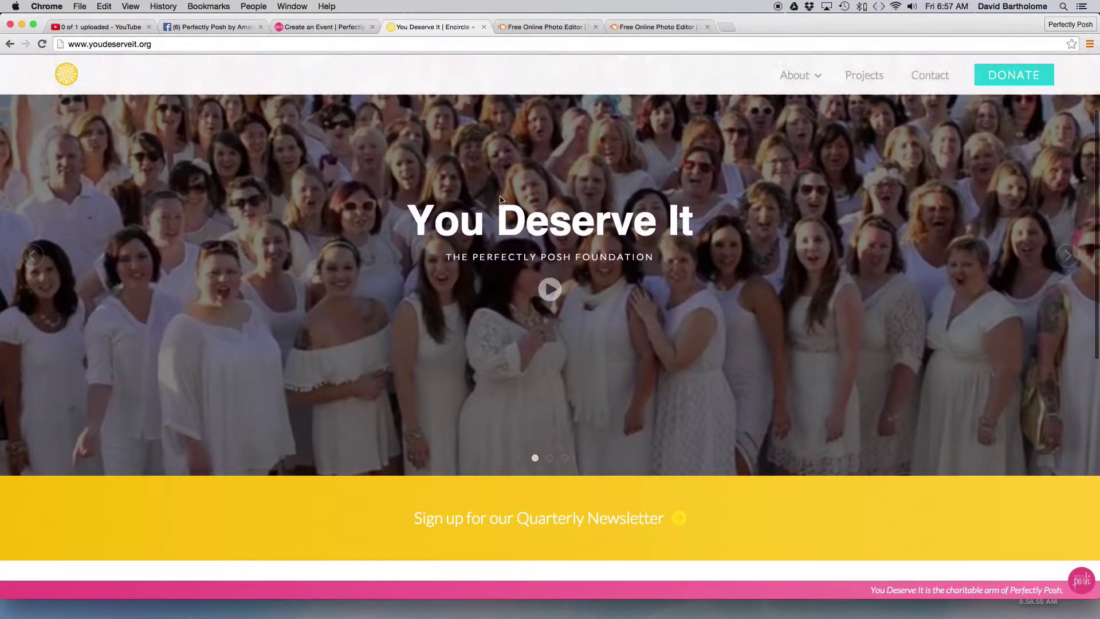
{"action": "scroll", "coordinate": [507, 204], "scroll_direction": "up", "scroll_amount": 4}
{"action": "scroll", "coordinate": [507, 204], "scroll_direction": "down", "scroll_amount": 9}
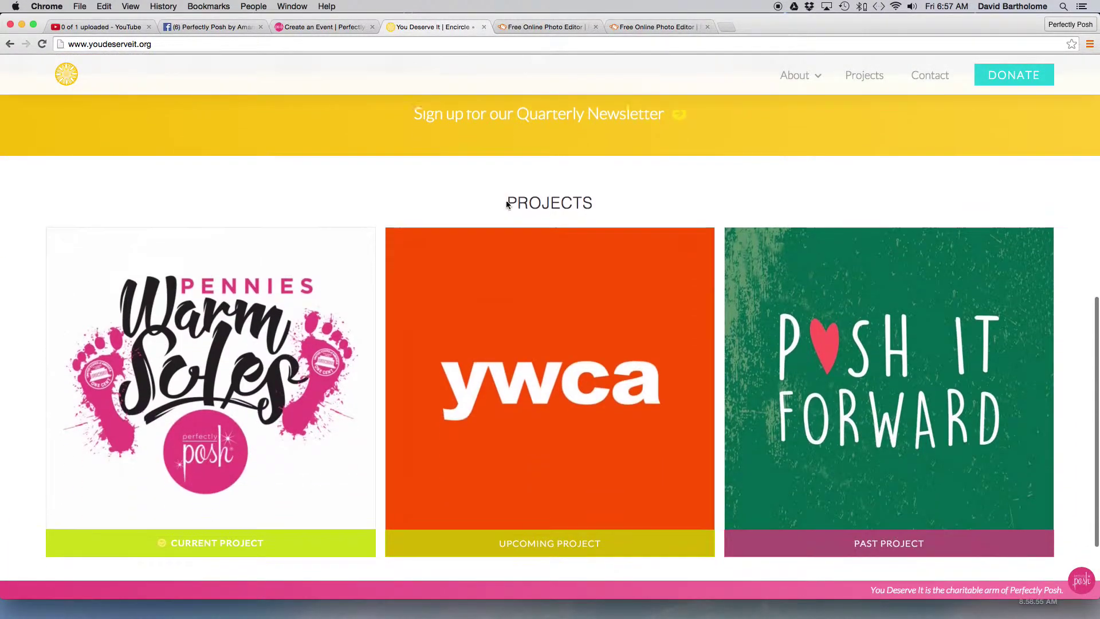
- Open the YWCA project's detail page and copy its web address
{"action": "mouse_move", "coordinate": [240, 361]}
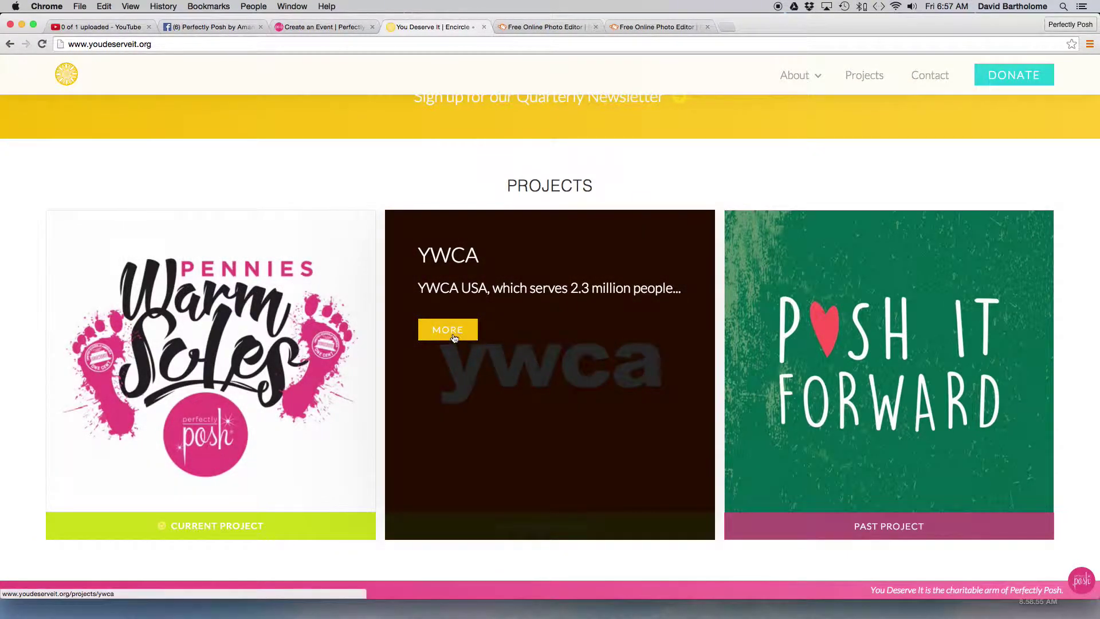
{"action": "left_click", "coordinate": [454, 337]}
{"action": "scroll", "coordinate": [511, 390], "scroll_direction": "down", "scroll_amount": 2}
{"action": "scroll", "coordinate": [511, 391], "scroll_direction": "down", "scroll_amount": 10}
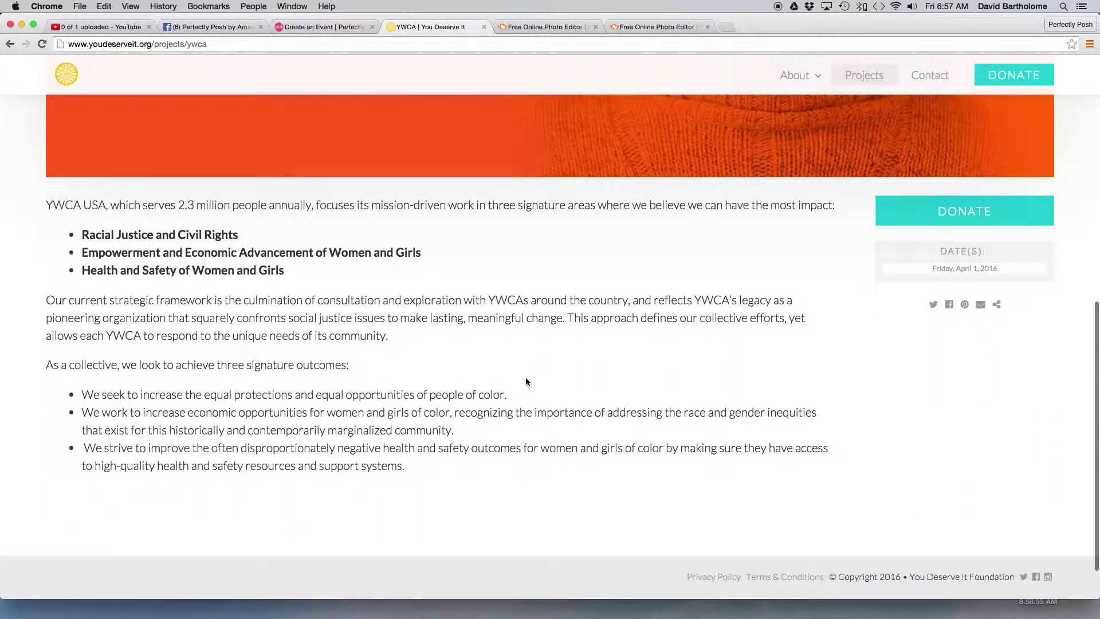
{"action": "scroll", "coordinate": [526, 382], "scroll_direction": "up", "scroll_amount": 2}
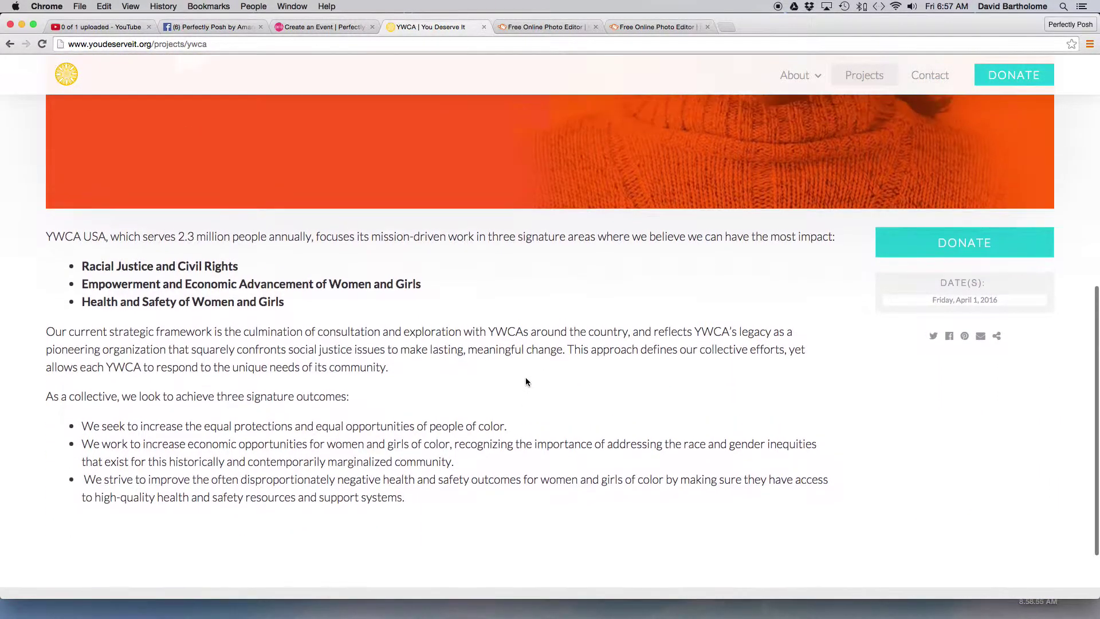
{"action": "scroll", "coordinate": [526, 382], "scroll_direction": "down", "scroll_amount": 1}
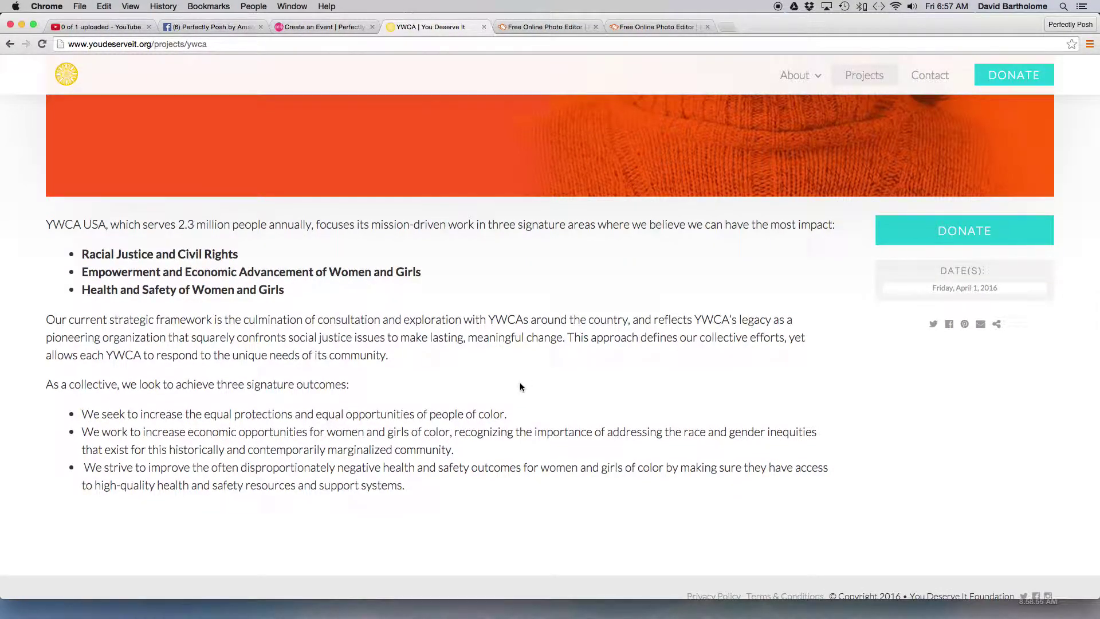
{"action": "left_click", "coordinate": [156, 44]}
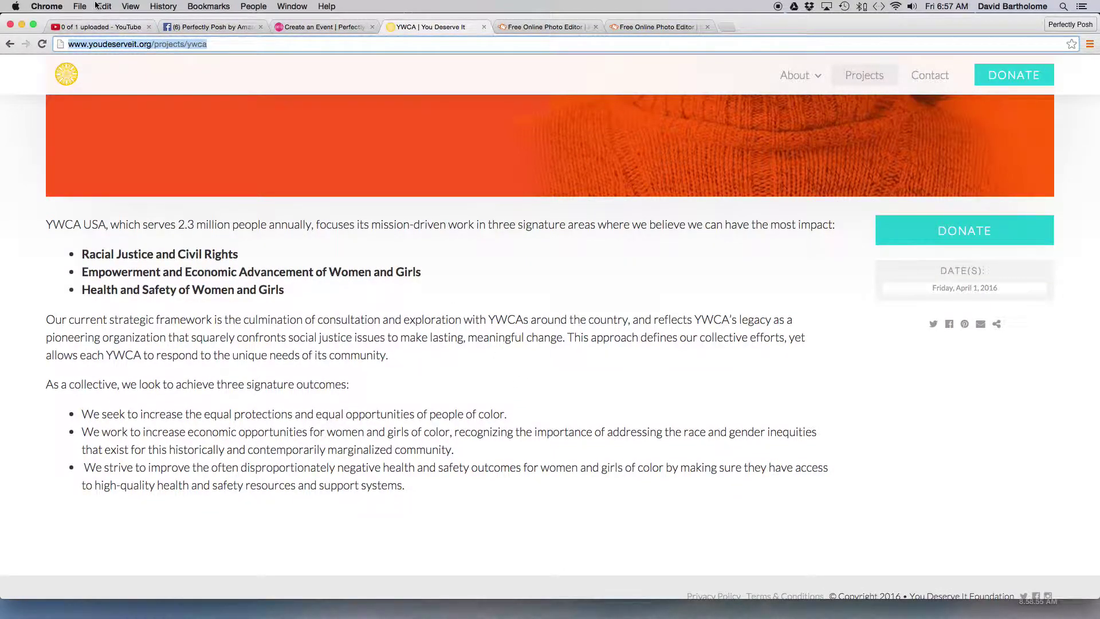
{"action": "left_click", "coordinate": [104, 6]}
{"action": "left_click", "coordinate": [118, 58]}
{"action": "left_click", "coordinate": [317, 27]}
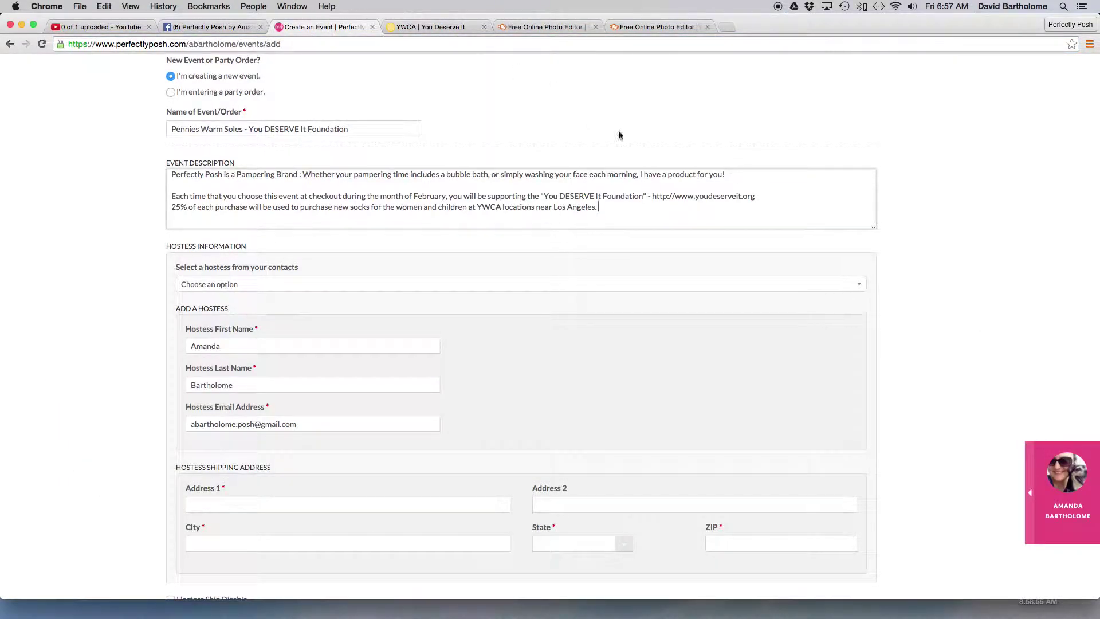
{"action": "type", "text": "-"}
{"action": "left_click", "coordinate": [104, 7]}
{"action": "left_click", "coordinate": [129, 71]}
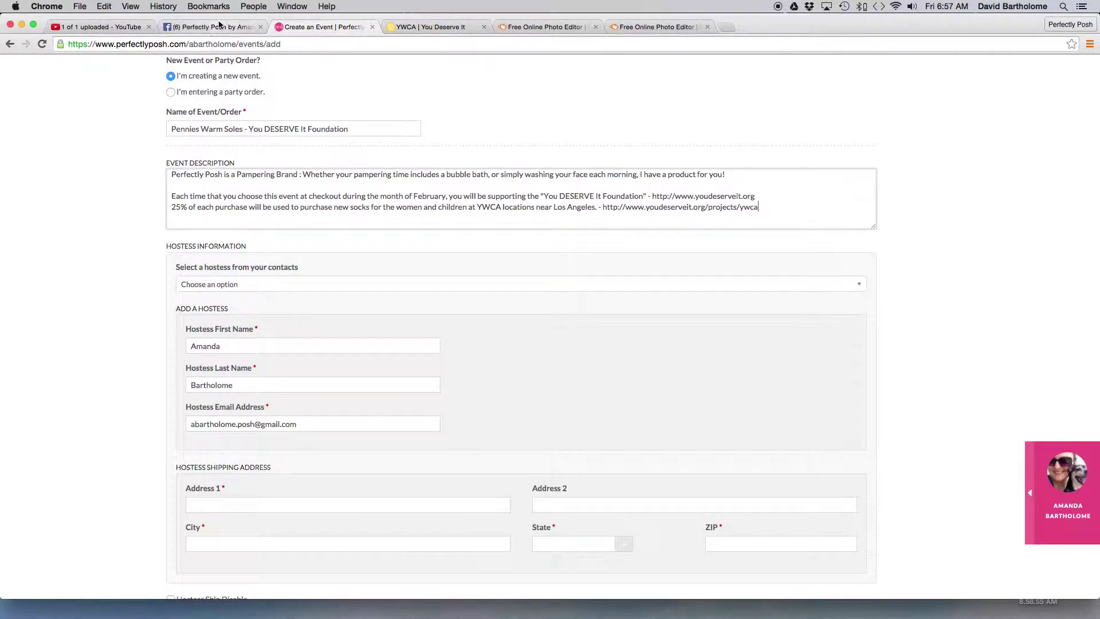
{"action": "scroll", "coordinate": [528, 358], "scroll_direction": "down", "scroll_amount": 1}
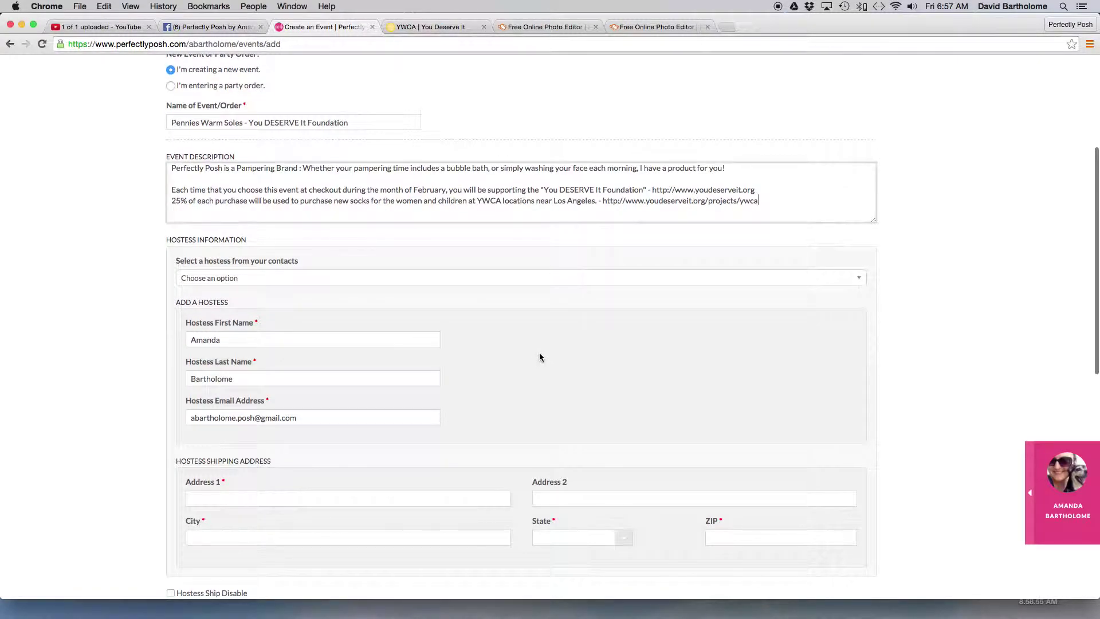
{"action": "scroll", "coordinate": [408, 214], "scroll_direction": "up", "scroll_amount": 2}
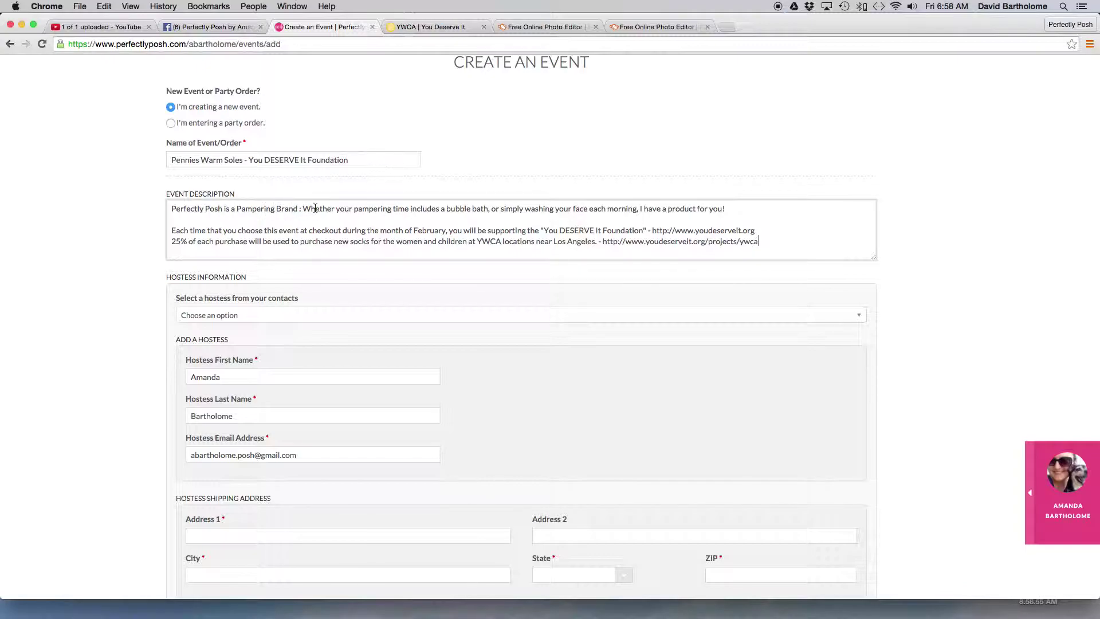
- Add a new line: 'I'd love to help you find the perfect product for your skin, needs and pampering pleasure!'
{"action": "left_click", "coordinate": [731, 208]}
{"action": "key", "text": "Return"}
{"action": "type", "text": "Each"}
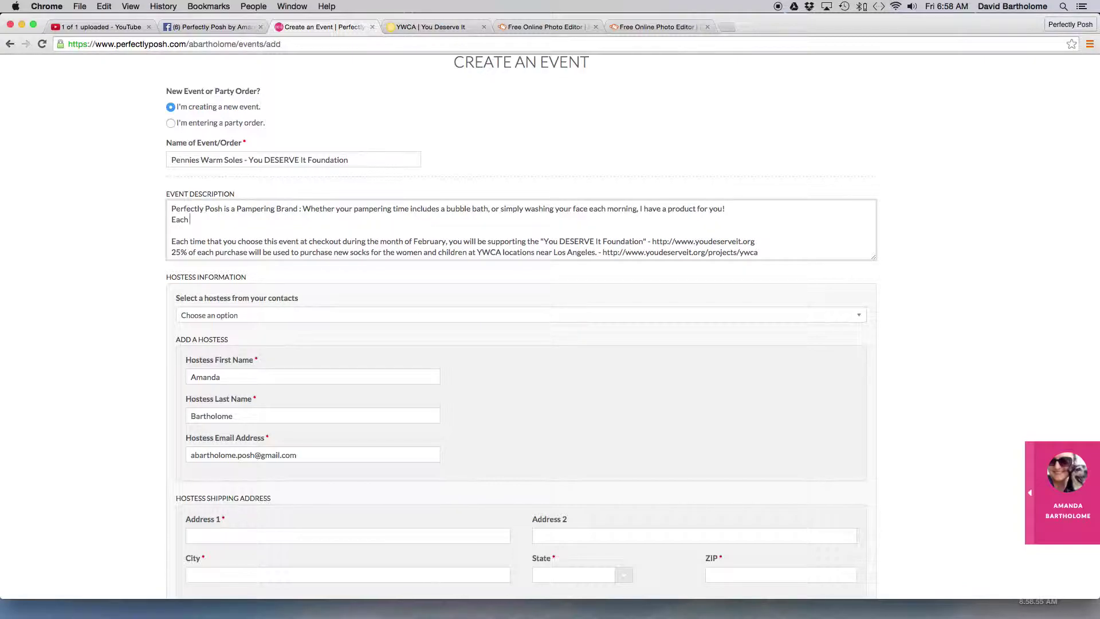
{"action": "key", "text": "BackSpace"}
{"action": "key", "text": "BackSpace"}
{"action": "key", "text": "BackSpace"}
{"action": "key", "text": "BackSpace"}
{"action": "type", "text": "I'd love to help you fin"}
{"action": "type", "text": "d the perfect product for your "}
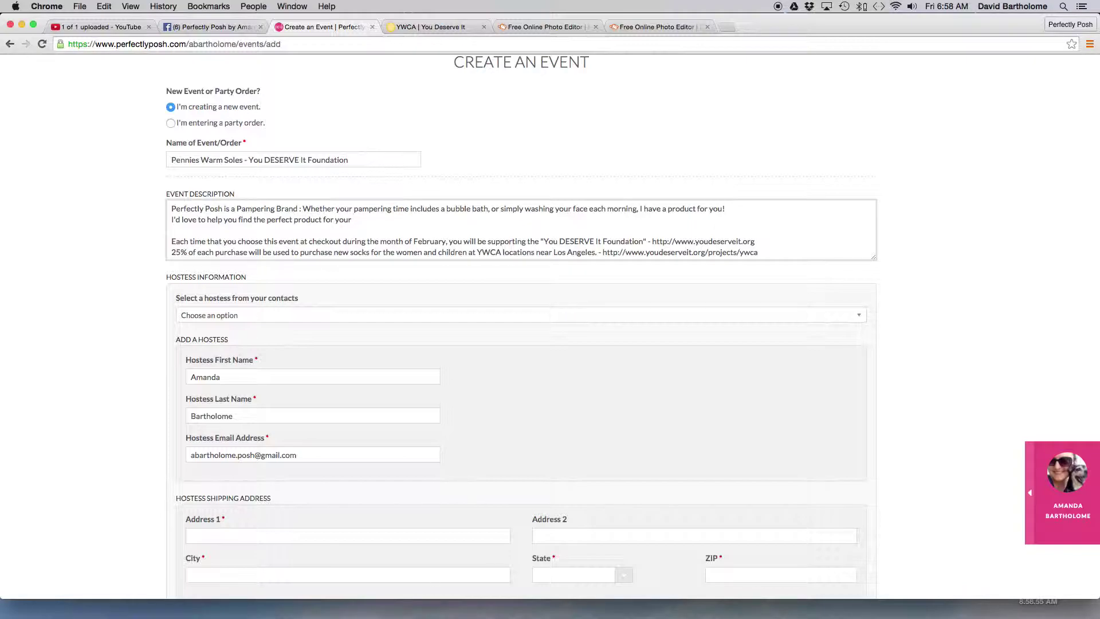
{"action": "type", "text": "skin, needs and pampering pleasure!"}
- Add the line 'We offer "Buy 5, Get the 6th FREE"…' ending 'create your own pampering package!'
{"action": "key", "text": "Return"}
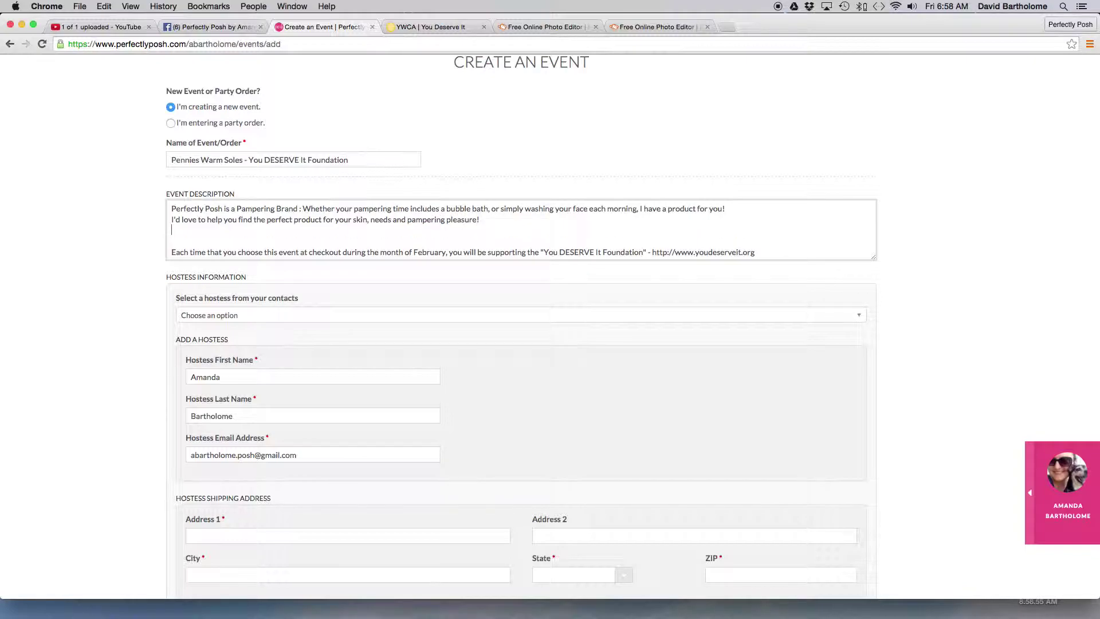
{"action": "type", "text": "We offer \"Buy 5, Get the 6th FREE\" for an"}
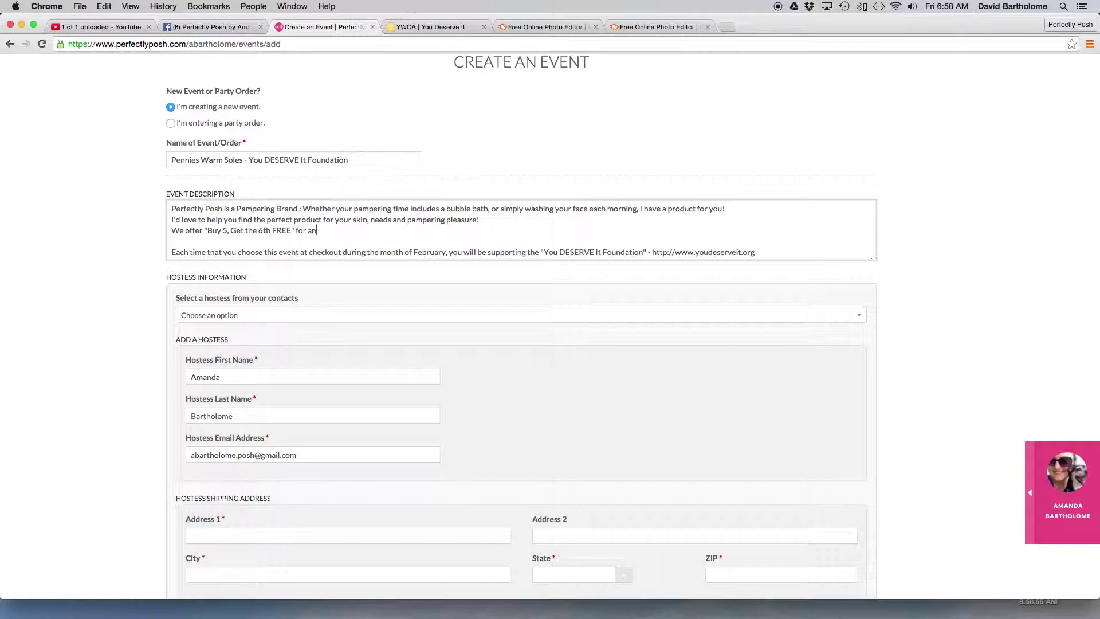
{"action": "type", "text": " even better value!"}
{"action": "key", "text": "Return"}
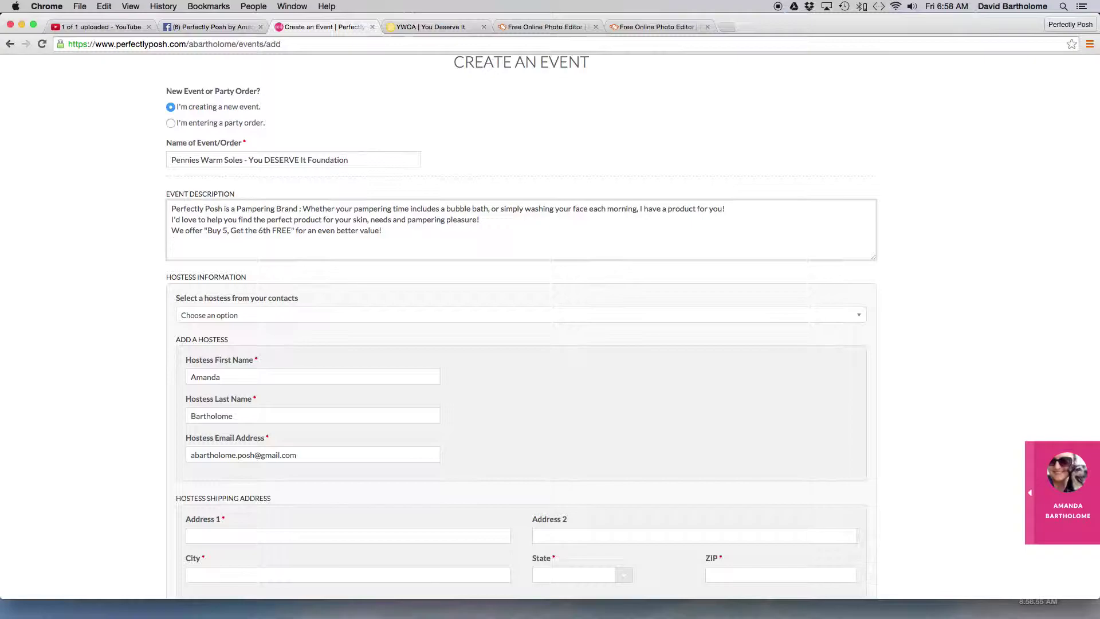
{"action": "key", "text": "BackSpace"}
{"action": "key", "text": "BackSpace"}
{"action": "type", "text": "and all"}
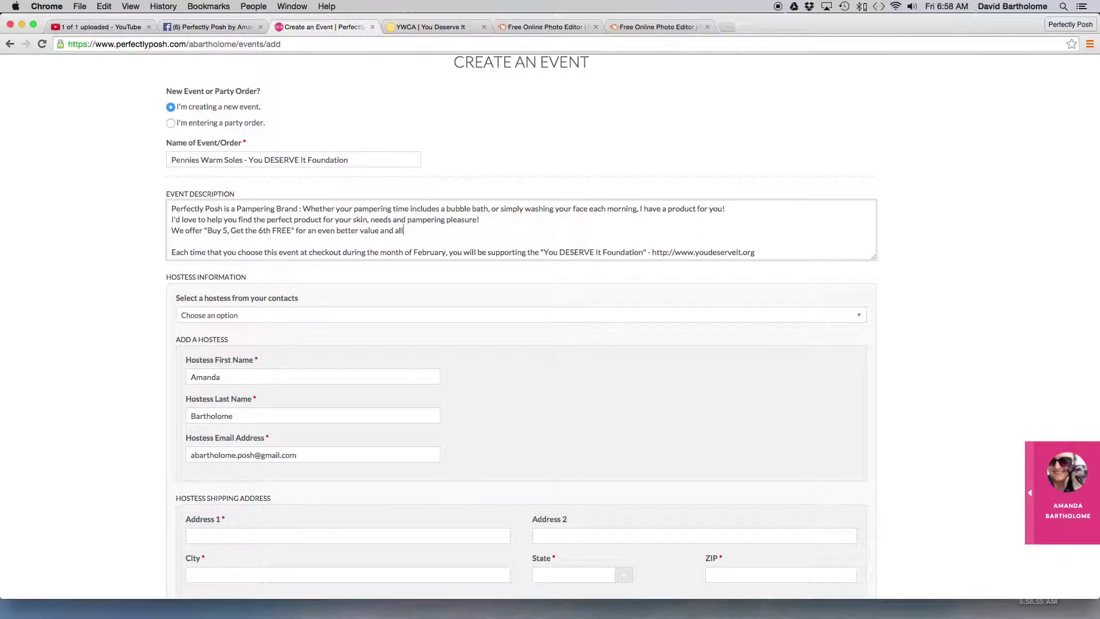
{"action": "type", "text": "ow you to create your own "}
{"action": "type", "text": "package!"}
{"action": "key", "text": "BackSpace"}
{"action": "key", "text": "BackSpace"}
{"action": "key", "text": "BackSpace"}
{"action": "key", "text": "BackSpace"}
{"action": "key", "text": "BackSpace"}
{"action": "key", "text": "BackSpace"}
{"action": "key", "text": "BackSpace"}
{"action": "key", "text": "BackSpace"}
{"action": "type", "text": "pampering package!"}
- Add a line asking guests to select 'Pamper Yourself' plus the hostess's name at checkout, then paste brand details
{"action": "key", "text": "Return"}
{"action": "type", "text": "Please select"}
{"action": "type", "text": " youre"}
{"action": "key", "text": "BackSpace"}
{"action": "key", "text": "BackSpace"}
{"action": "key", "text": "BackSpace"}
{"action": "key", "text": "BackSpace"}
{"action": "key", "text": "BackSpace"}
{"action": "key", "text": "BackSpace"}
{"action": "key", "text": "BackSpace"}
{"action": "type", "text": "t"}
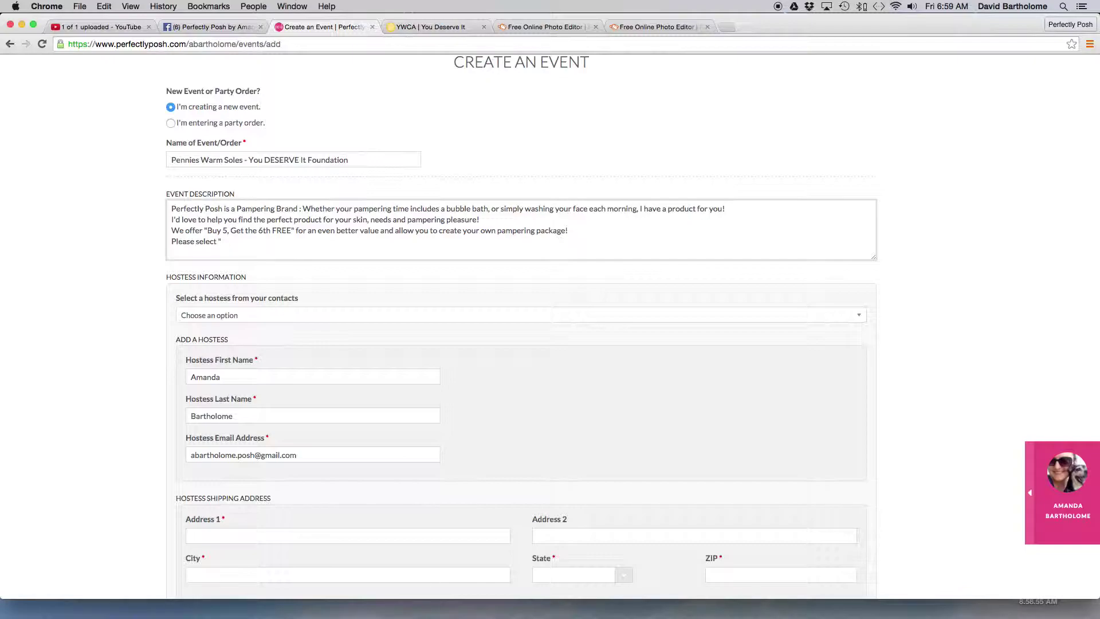
{"action": "type", "text": " \"Pamper Yourslef"}
{"action": "key", "text": "BackSpace"}
{"action": "key", "text": "BackSpace"}
{"action": "key", "text": "BackSpace"}
{"action": "type", "text": "eld and ____"}
{"action": "key", "text": "Return"}
{"action": "key", "text": "BackSpace"}
{"action": "key", "text": "BackSpace"}
{"action": "key", "text": "BackSpace"}
{"action": "key", "text": "BackSpace"}
{"action": "key", "text": "BackSpace"}
{"action": "key", "text": "BackSpace"}
{"action": "key", "text": "BackSpace"}
{"action": "key", "text": "BackSpace"}
{"action": "key", "text": "BackSpace"}
{"action": "key", "text": "BackSpace"}
{"action": "type", "text": "f and Melissa\" at checkout to "}
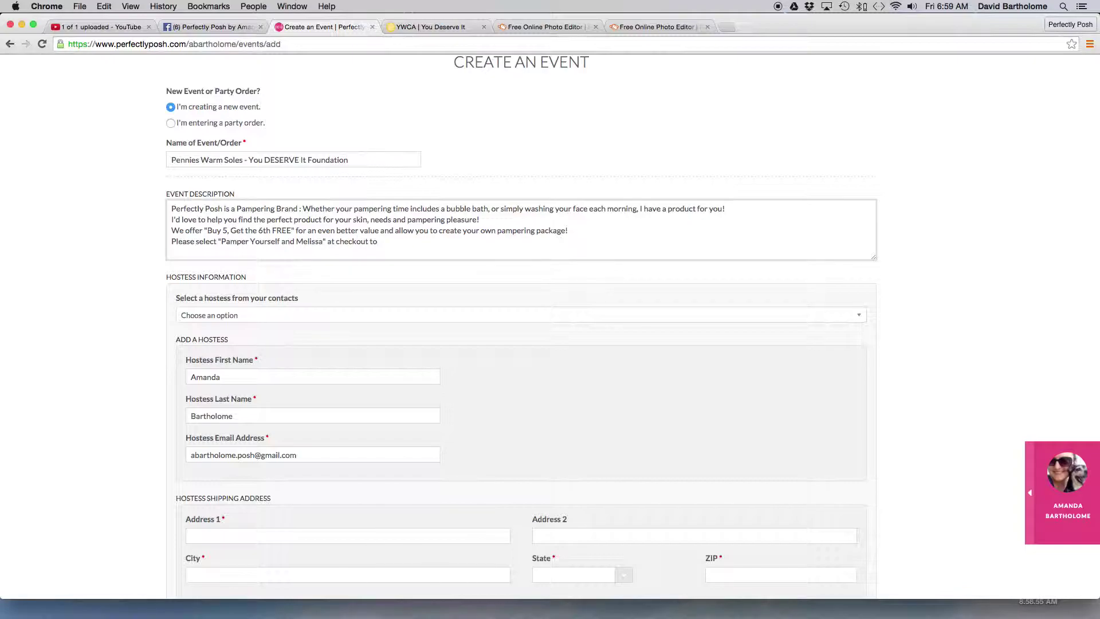
{"action": "type", "text": "support your fabulous hostess!"}
{"action": "key", "text": "super+v"}
{"action": "scroll", "coordinate": [656, 219], "scroll_direction": "down", "scroll_amount": 2}
{"action": "scroll", "coordinate": [284, 214], "scroll_direction": "down", "scroll_amount": 3}
{"action": "scroll", "coordinate": [285, 214], "scroll_direction": "down", "scroll_amount": 1}
{"action": "scroll", "coordinate": [292, 215], "scroll_direction": "up", "scroll_amount": 10}
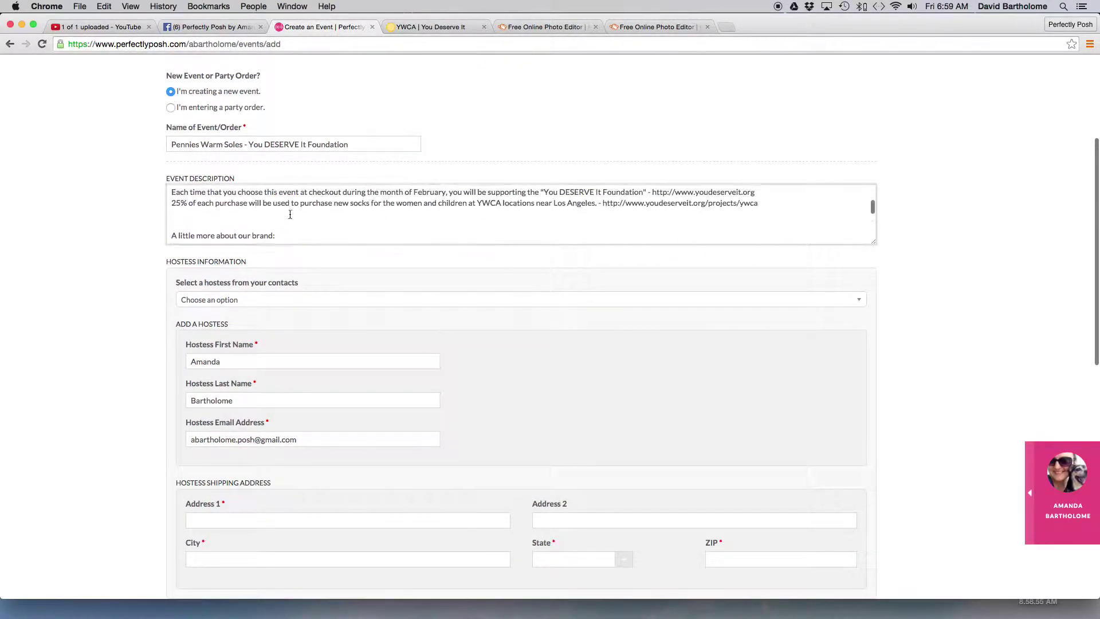
{"action": "scroll", "coordinate": [298, 216], "scroll_direction": "up", "scroll_amount": 3}
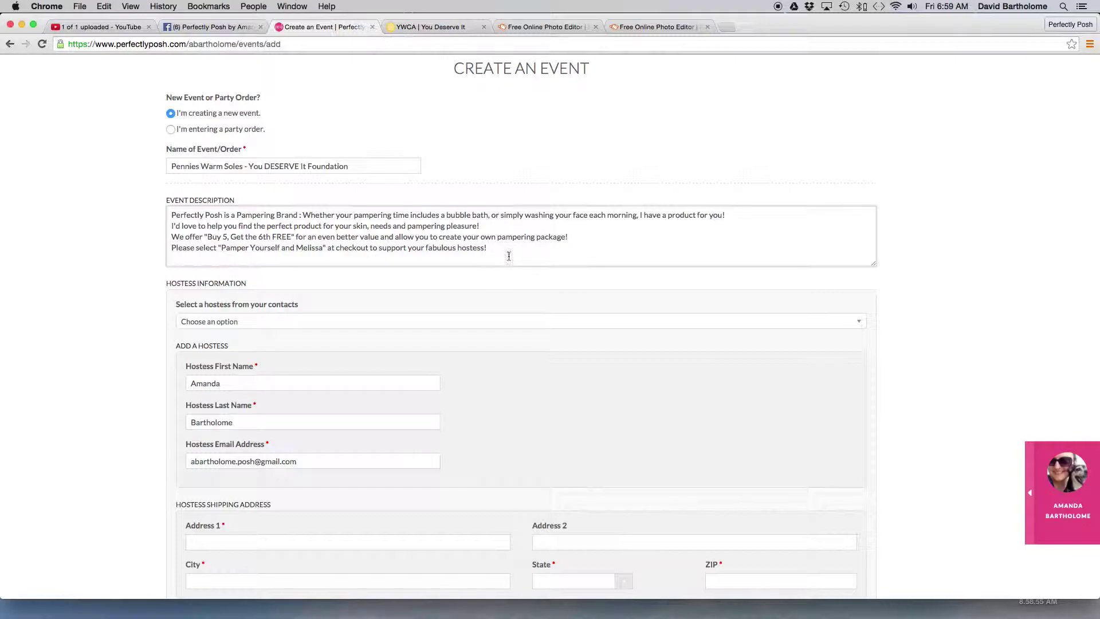
{"action": "scroll", "coordinate": [507, 247], "scroll_direction": "down", "scroll_amount": 1}
{"action": "scroll", "coordinate": [507, 248], "scroll_direction": "up", "scroll_amount": 2}
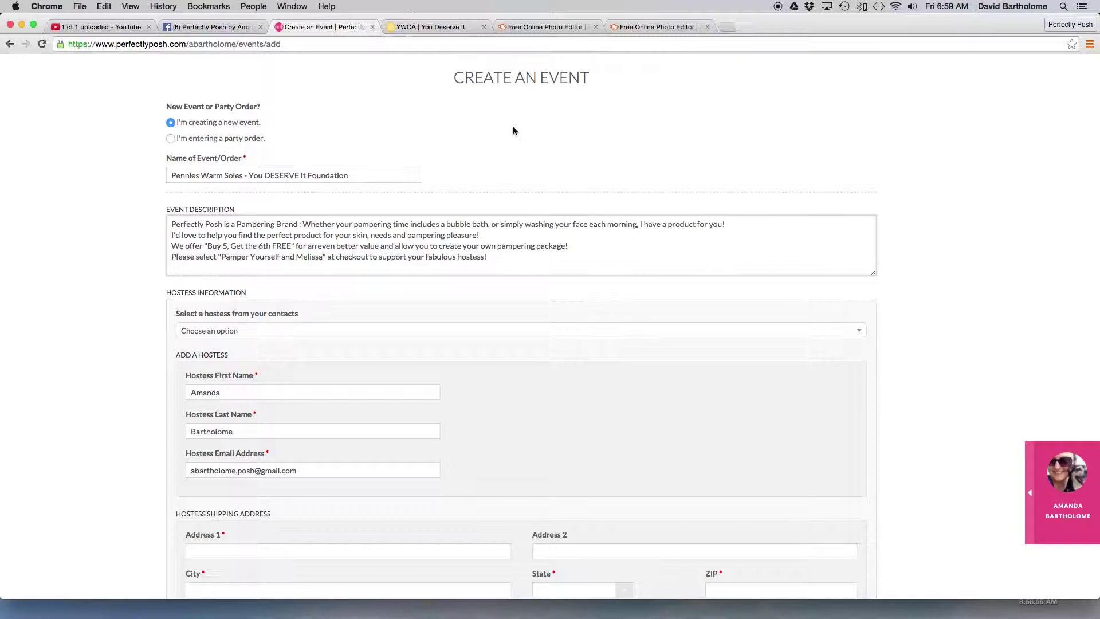
- Delete the three added product, offer and hostess lines from the event description
{"action": "left_click_drag", "start_coordinate": [487, 258], "coordinate": [162, 233]}
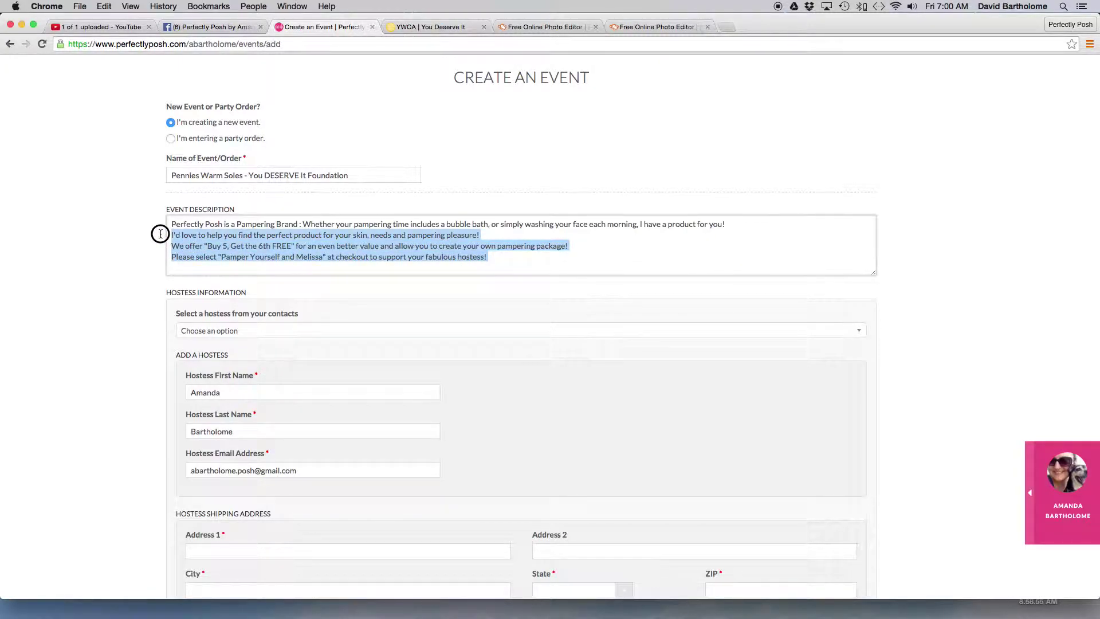
{"action": "key", "text": "BackSpace"}
{"action": "key", "text": "BackSpace"}
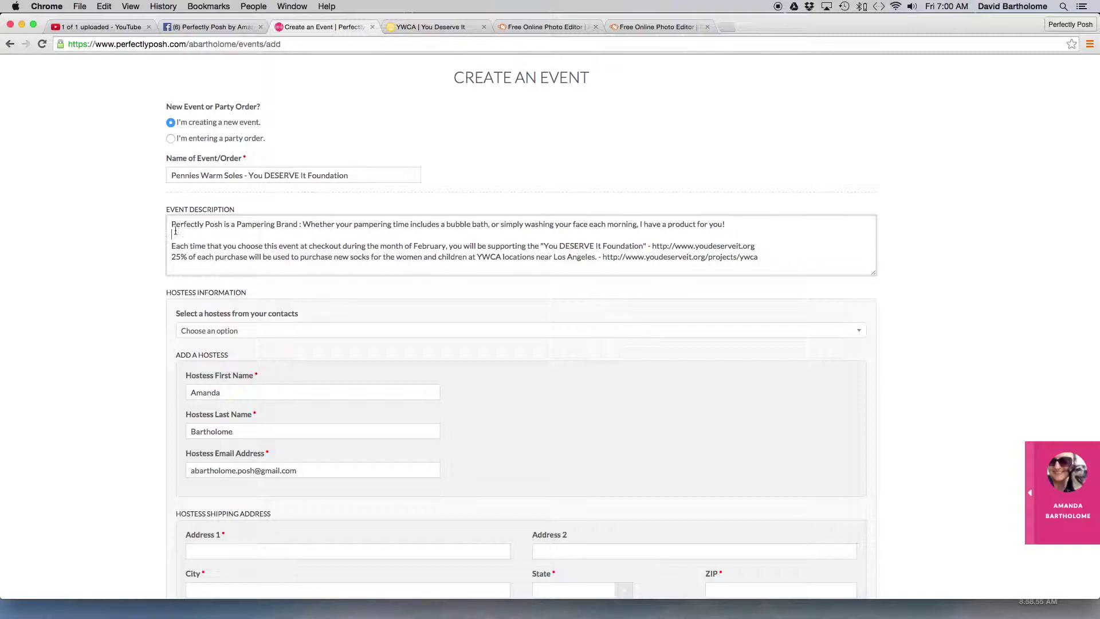
{"action": "scroll", "coordinate": [300, 329], "scroll_direction": "down", "scroll_amount": 3}
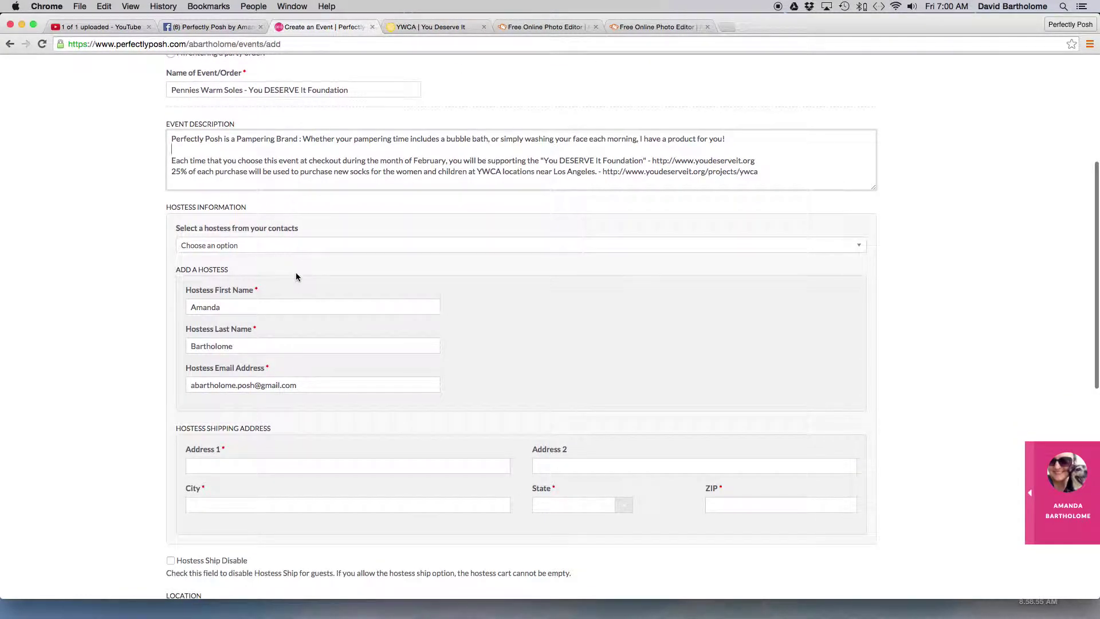
{"action": "scroll", "coordinate": [295, 276], "scroll_direction": "down", "scroll_amount": 1}
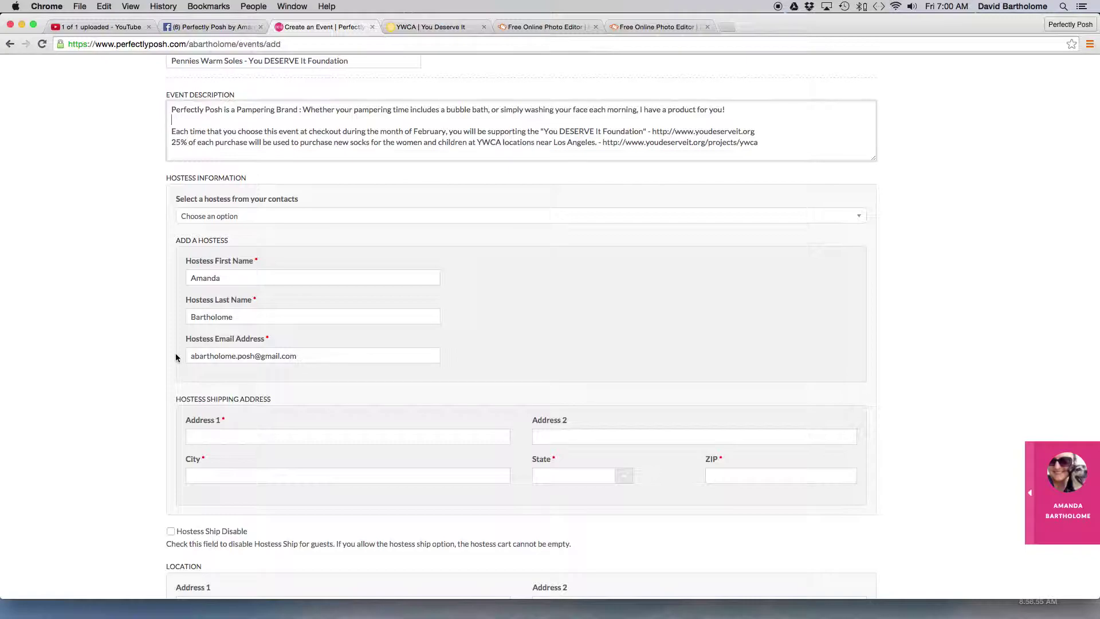
{"action": "left_click_drag", "start_coordinate": [192, 355], "coordinate": [297, 358]}
{"action": "left_click", "coordinate": [333, 379]}
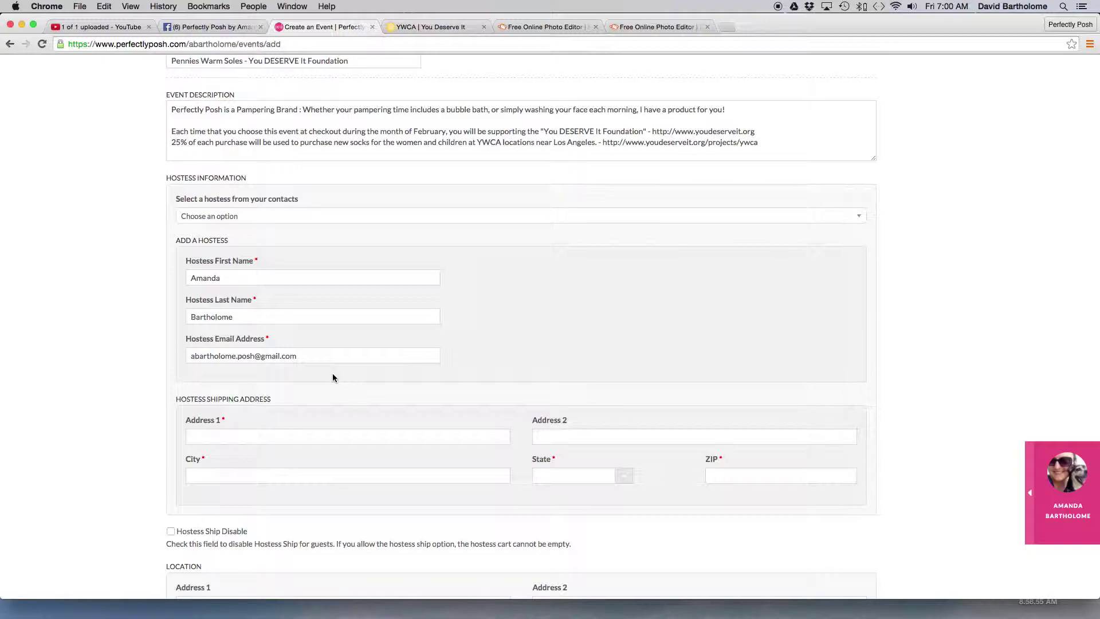
- Browse the saved-contacts hostess list without choosing anyone, then delete the dot in the hostess e-mail
{"action": "left_click", "coordinate": [269, 220]}
{"action": "scroll", "coordinate": [290, 281], "scroll_direction": "down", "scroll_amount": 10}
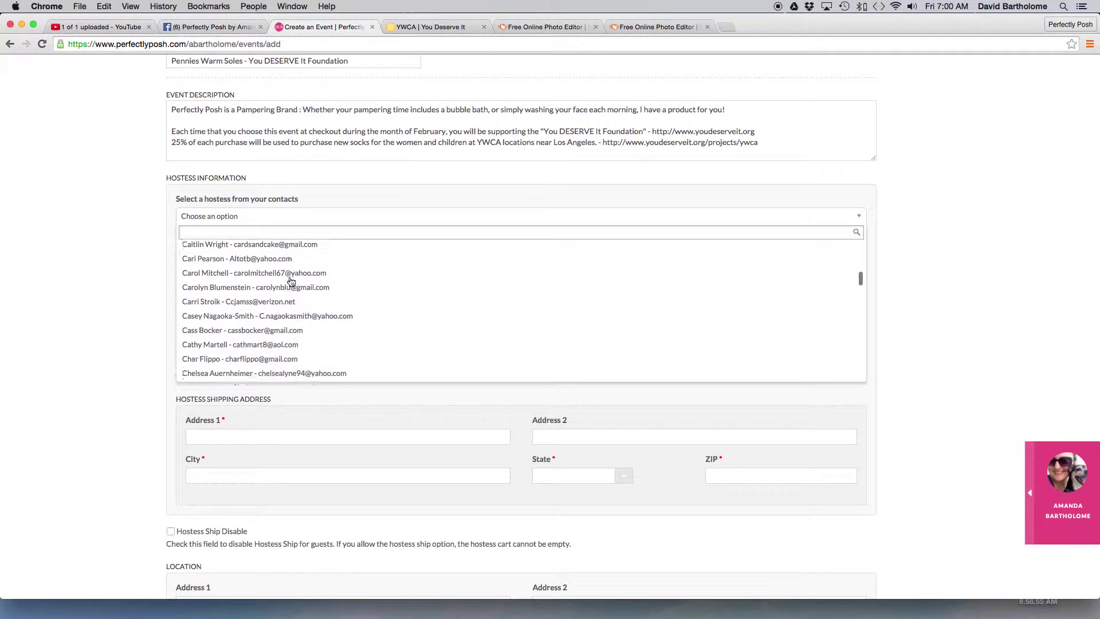
{"action": "scroll", "coordinate": [291, 281], "scroll_direction": "down", "scroll_amount": 10}
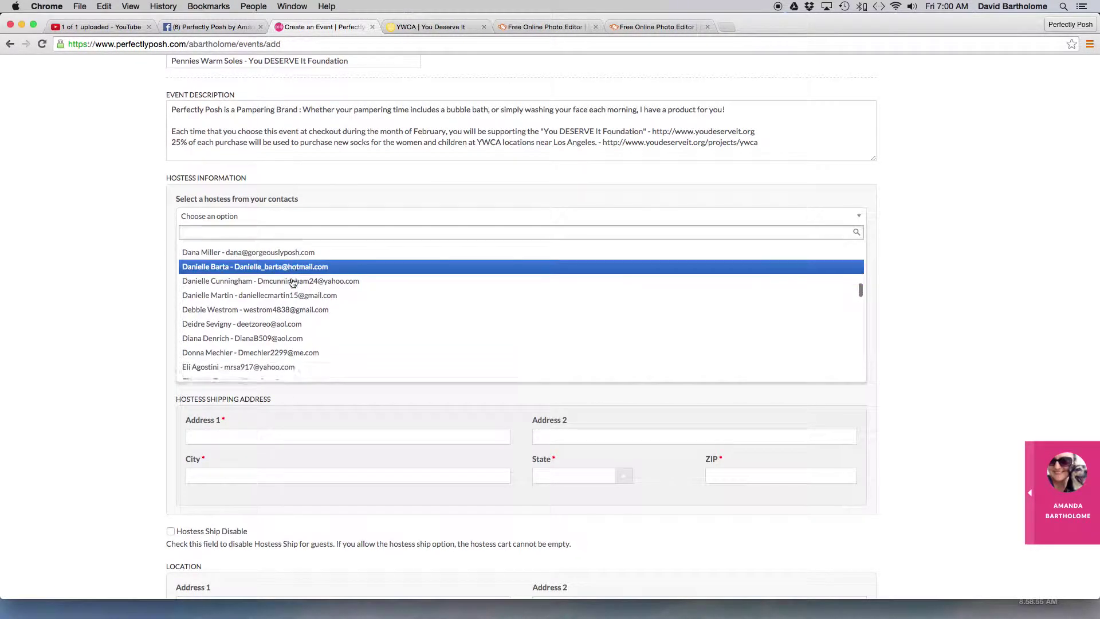
{"action": "scroll", "coordinate": [292, 282], "scroll_direction": "down", "scroll_amount": 10}
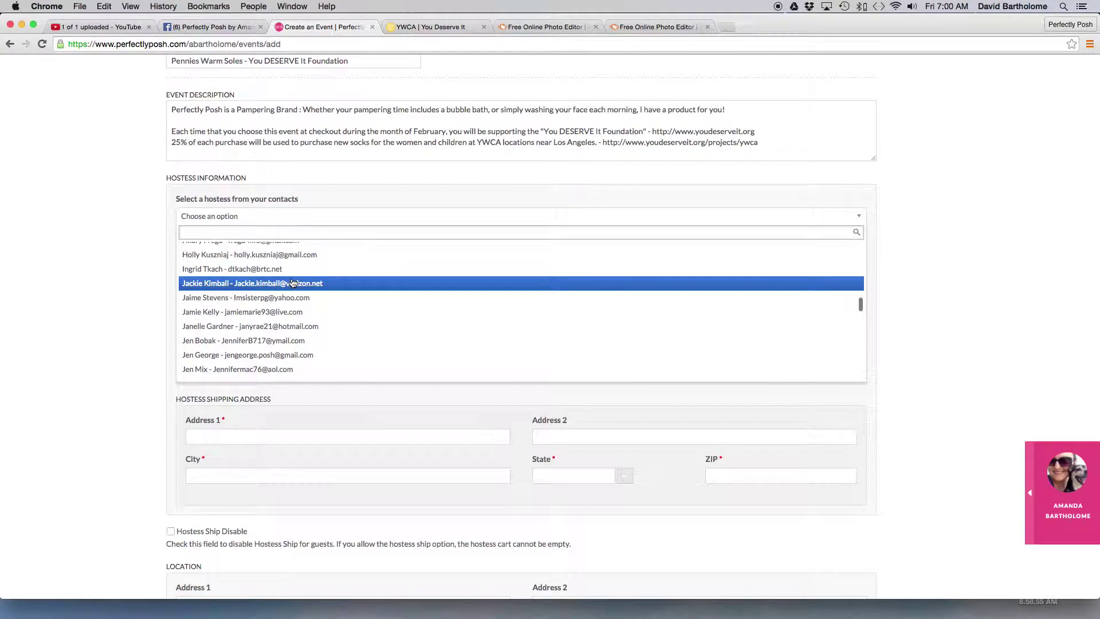
{"action": "scroll", "coordinate": [293, 282], "scroll_direction": "down", "scroll_amount": 5}
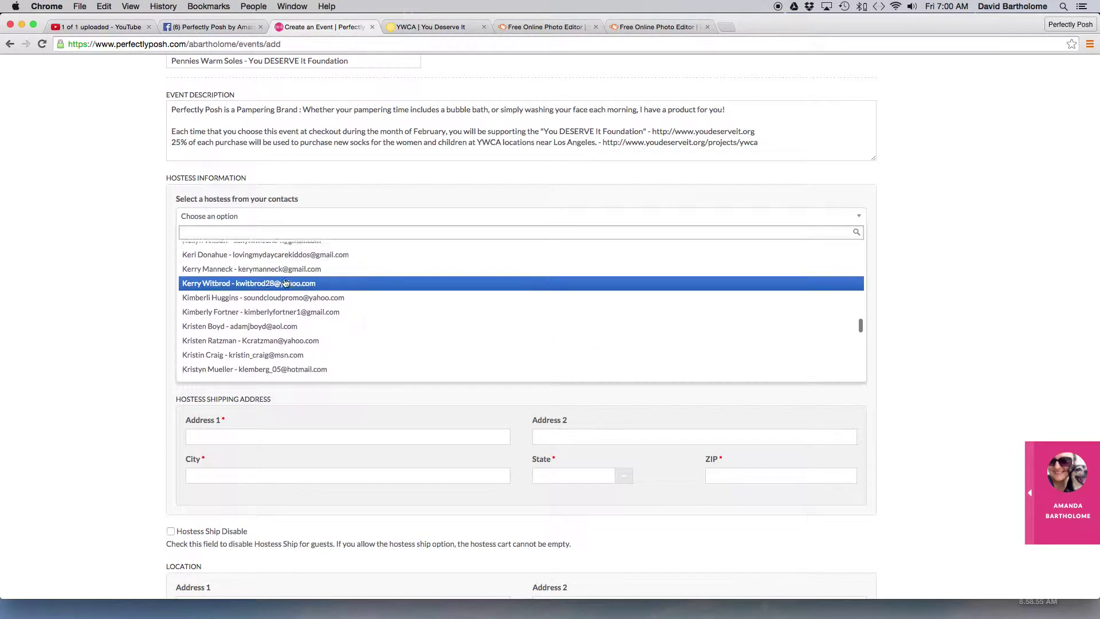
{"action": "left_click", "coordinate": [136, 266]}
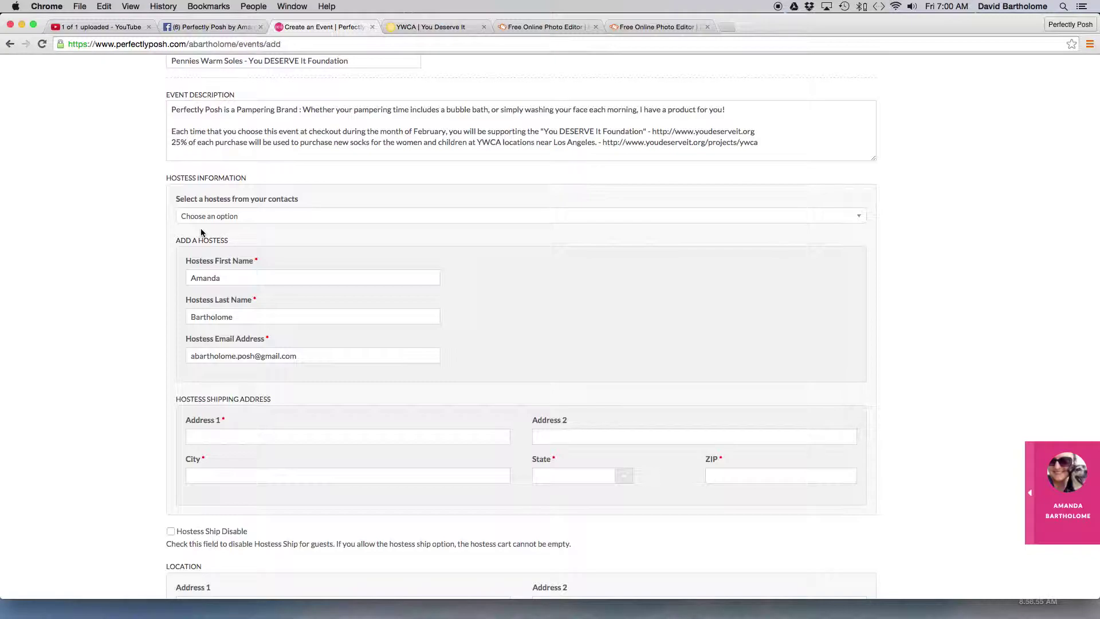
{"action": "left_click", "coordinate": [238, 356]}
{"action": "key", "text": "BackSpace"}
- Restore the dot in the hostess e-mail and tick Hostess Ship Disable
{"action": "left_click", "coordinate": [237, 356]}
{"action": "type", "text": "."}
{"action": "scroll", "coordinate": [525, 357], "scroll_direction": "down", "scroll_amount": 5}
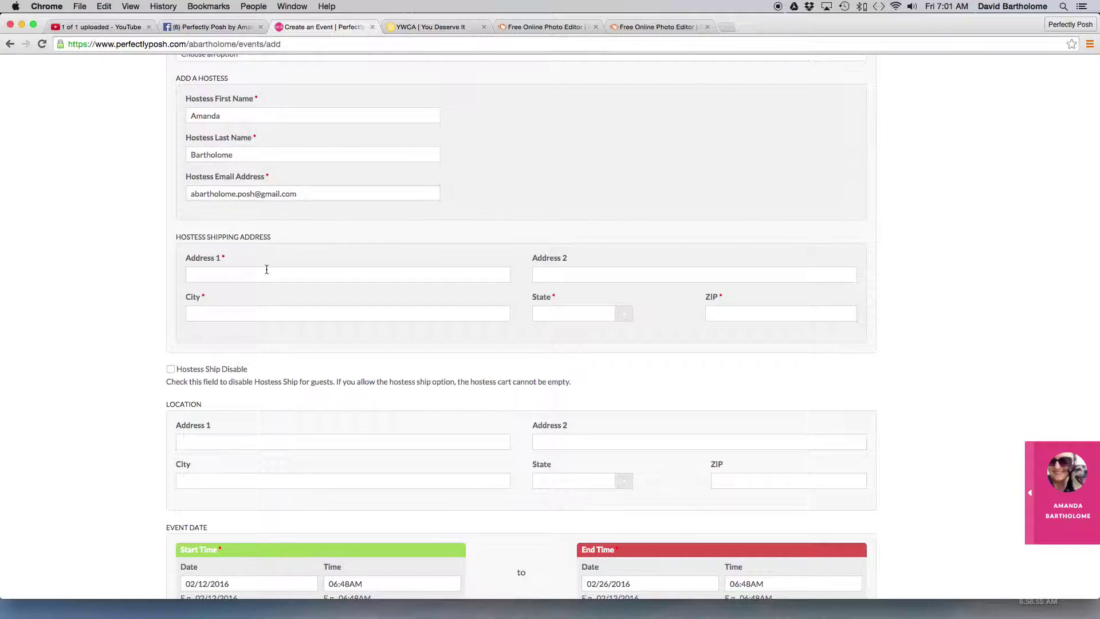
{"action": "left_click", "coordinate": [172, 371]}
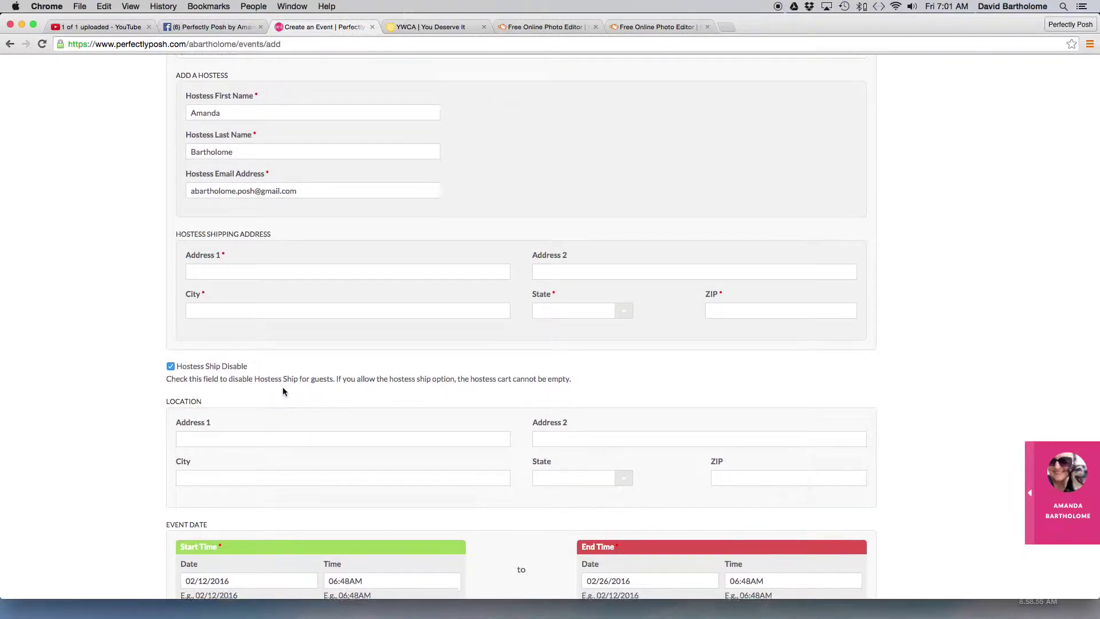
{"action": "scroll", "coordinate": [283, 387], "scroll_direction": "down", "scroll_amount": 2}
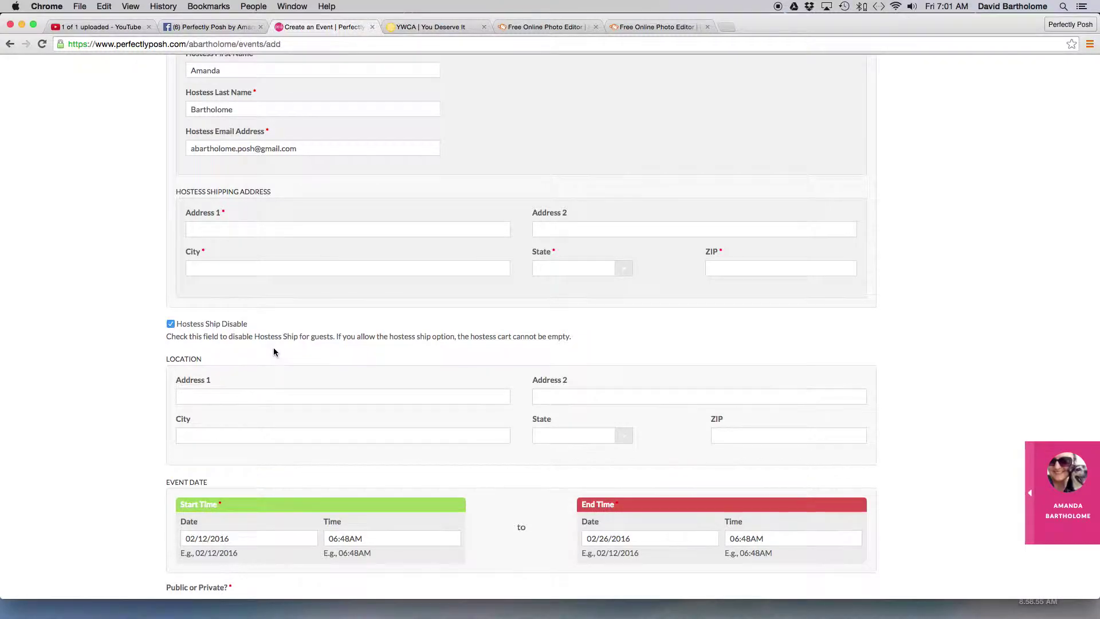
{"action": "scroll", "coordinate": [273, 347], "scroll_direction": "down", "scroll_amount": 4}
{"action": "scroll", "coordinate": [378, 375], "scroll_direction": "down", "scroll_amount": 4}
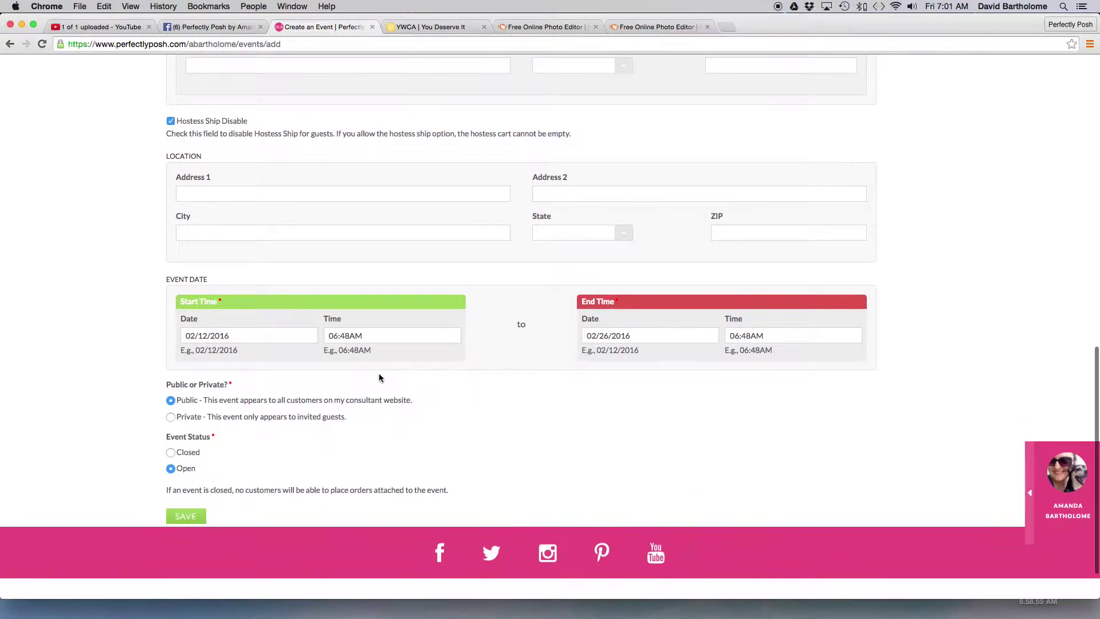
{"action": "scroll", "coordinate": [551, 471], "scroll_direction": "down", "scroll_amount": 2}
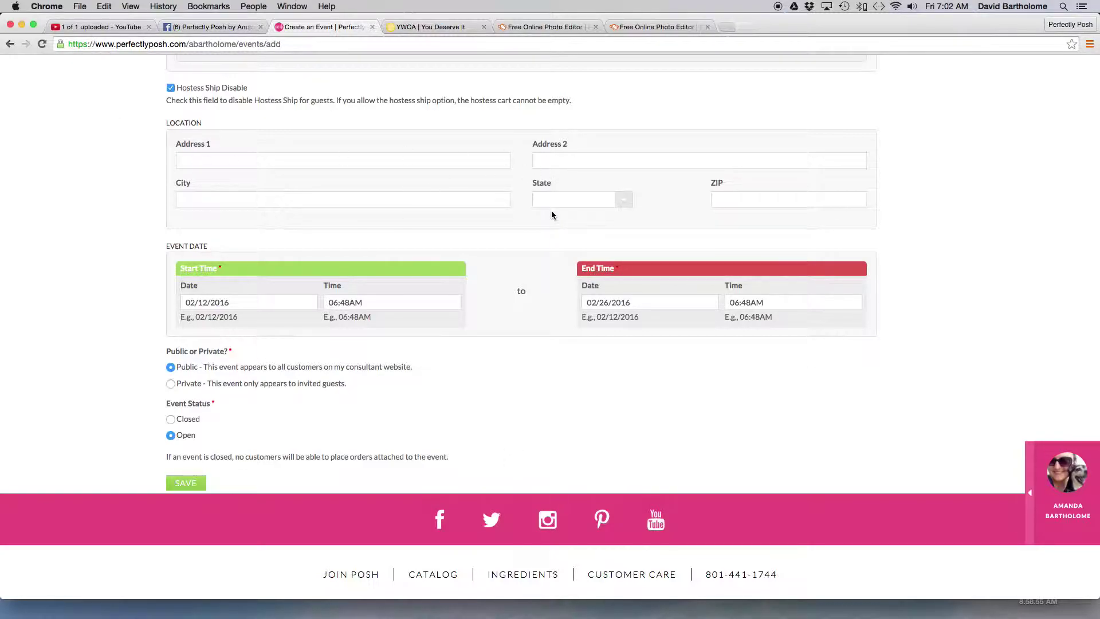
{"action": "left_click", "coordinate": [179, 161]}
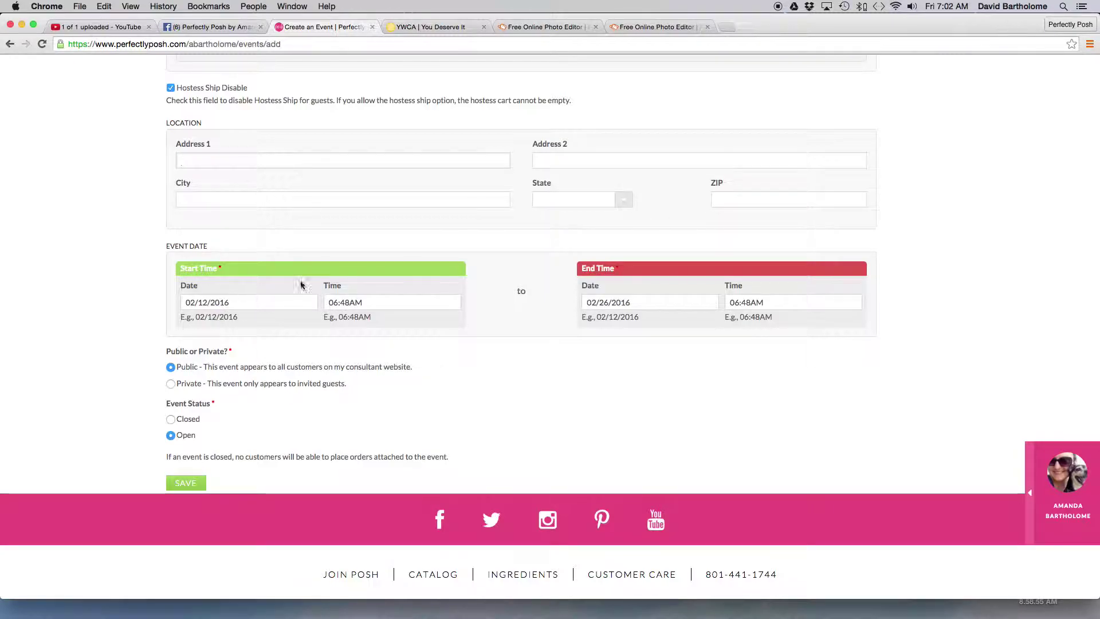
- Set the event start to 02/12/2016 at 12:00PM
{"action": "left_click", "coordinate": [243, 301]}
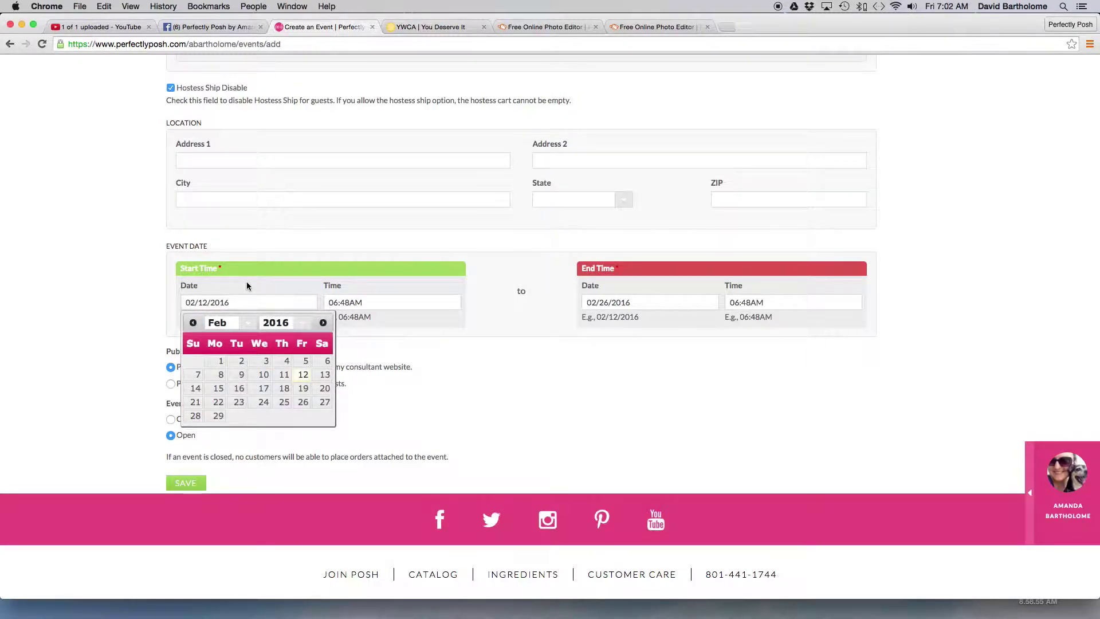
{"action": "left_click", "coordinate": [303, 376]}
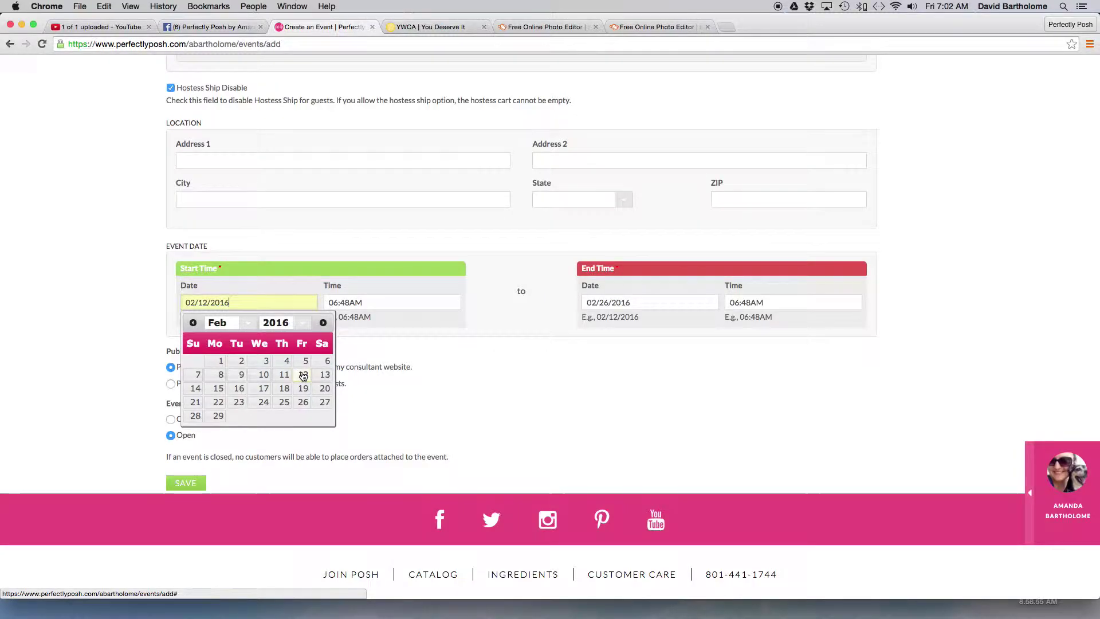
{"action": "left_click", "coordinate": [369, 302]}
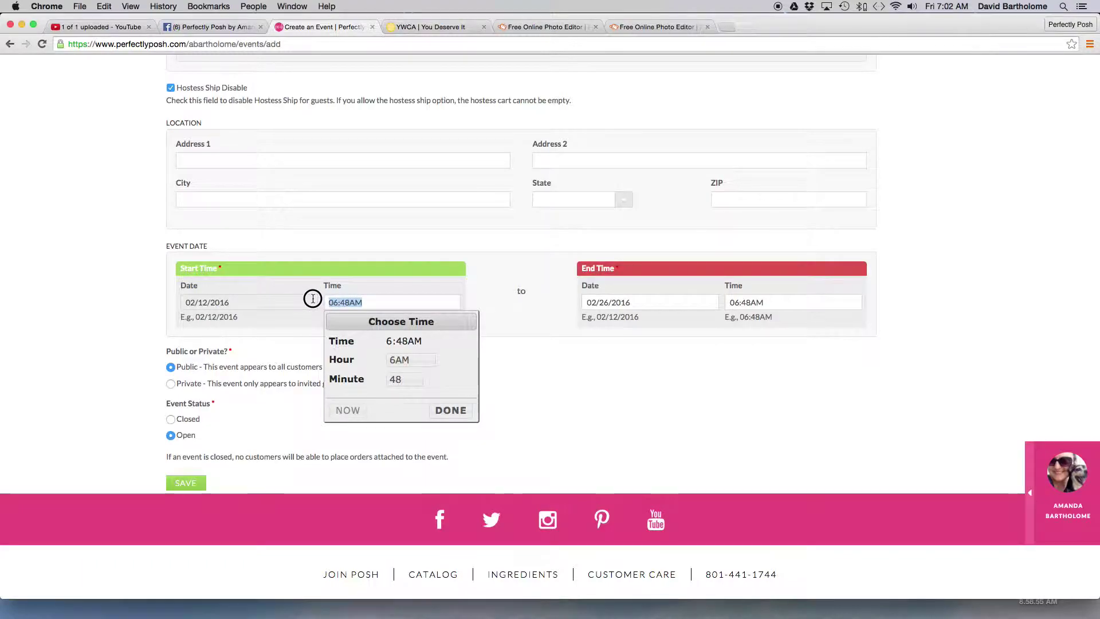
{"action": "type", "text": "12:00"}
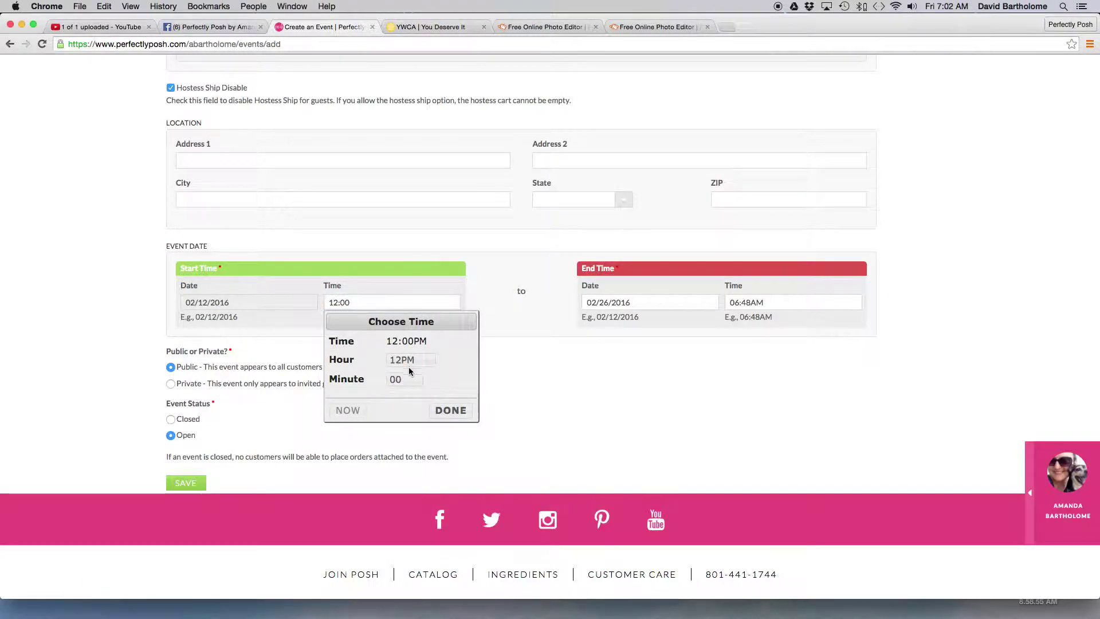
{"action": "left_click", "coordinate": [452, 410]}
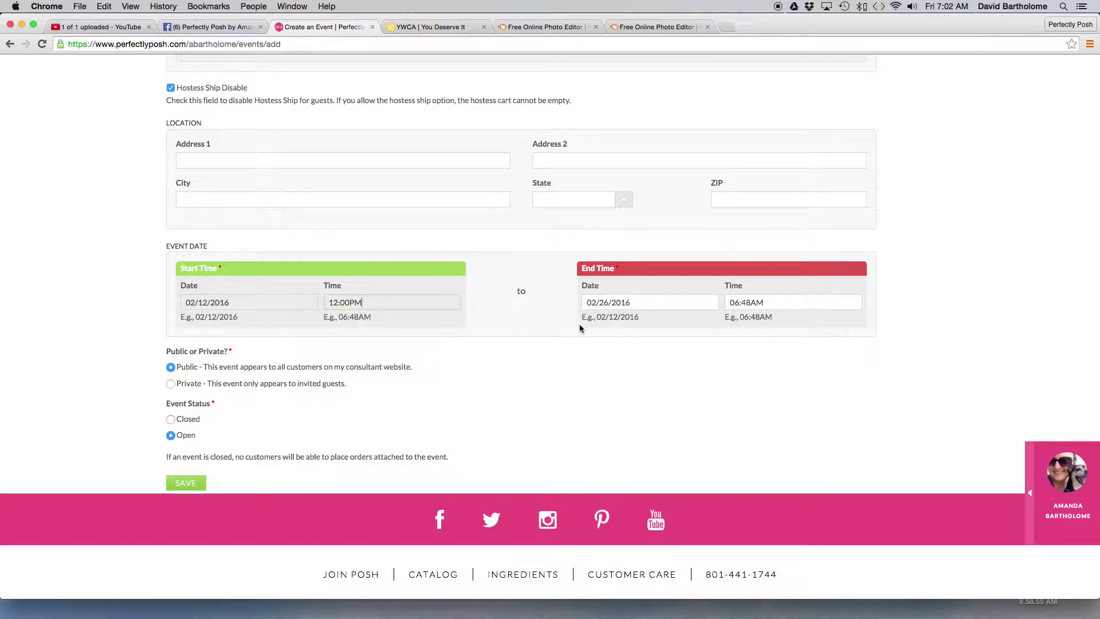
- Set the event end to 02/26/2016 at 12:00PM
{"action": "left_click", "coordinate": [588, 302]}
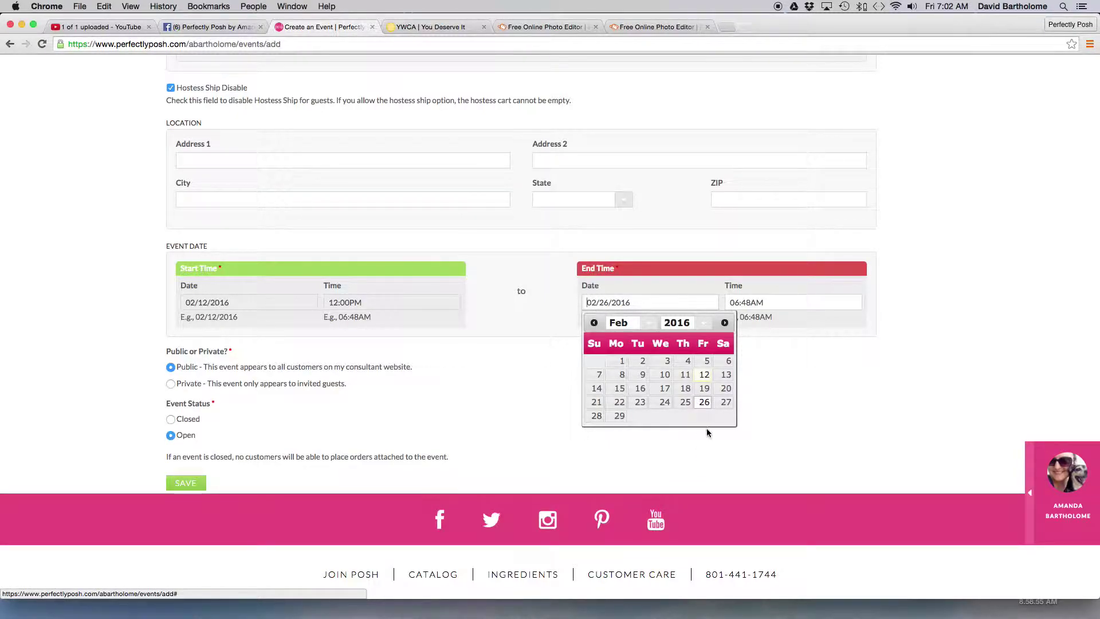
{"action": "left_click", "coordinate": [704, 403]}
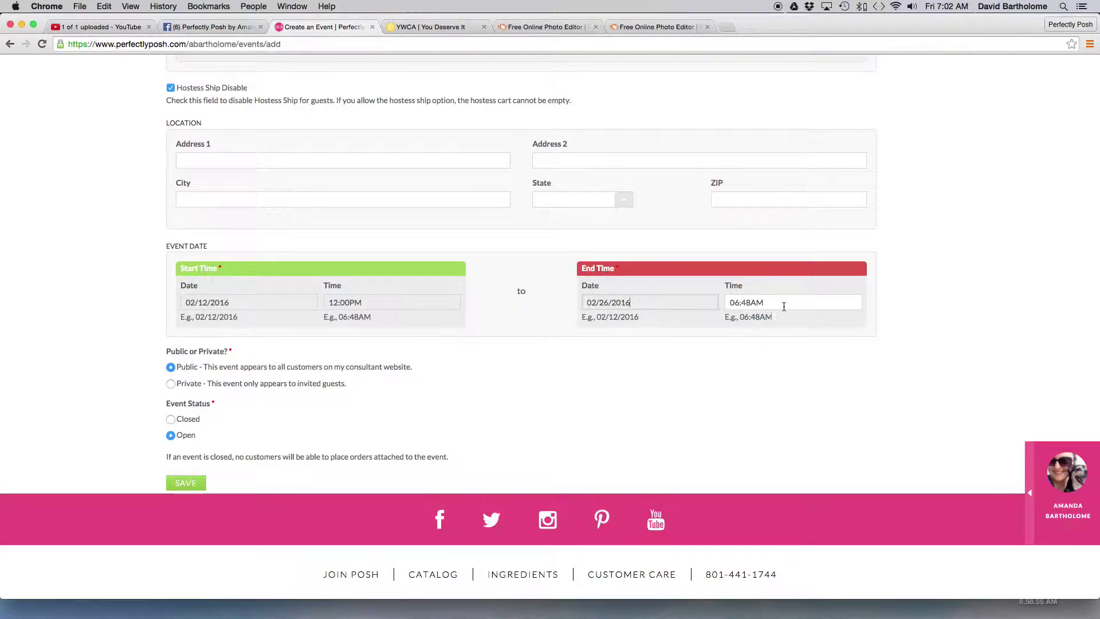
{"action": "left_click", "coordinate": [737, 301]}
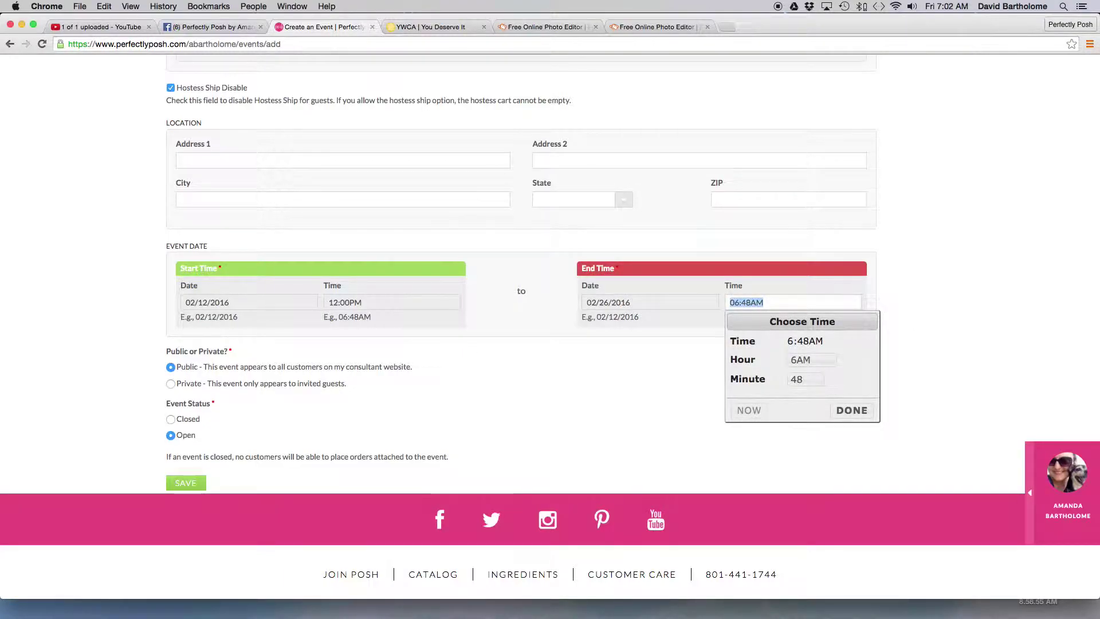
{"action": "type", "text": "12:00"}
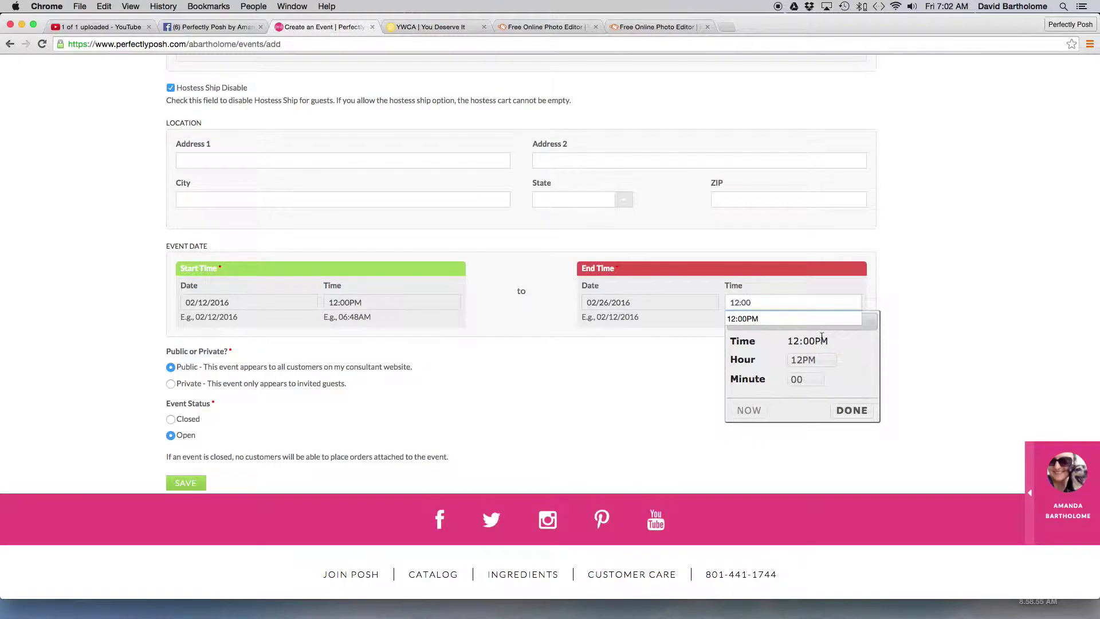
{"action": "left_click", "coordinate": [817, 323]}
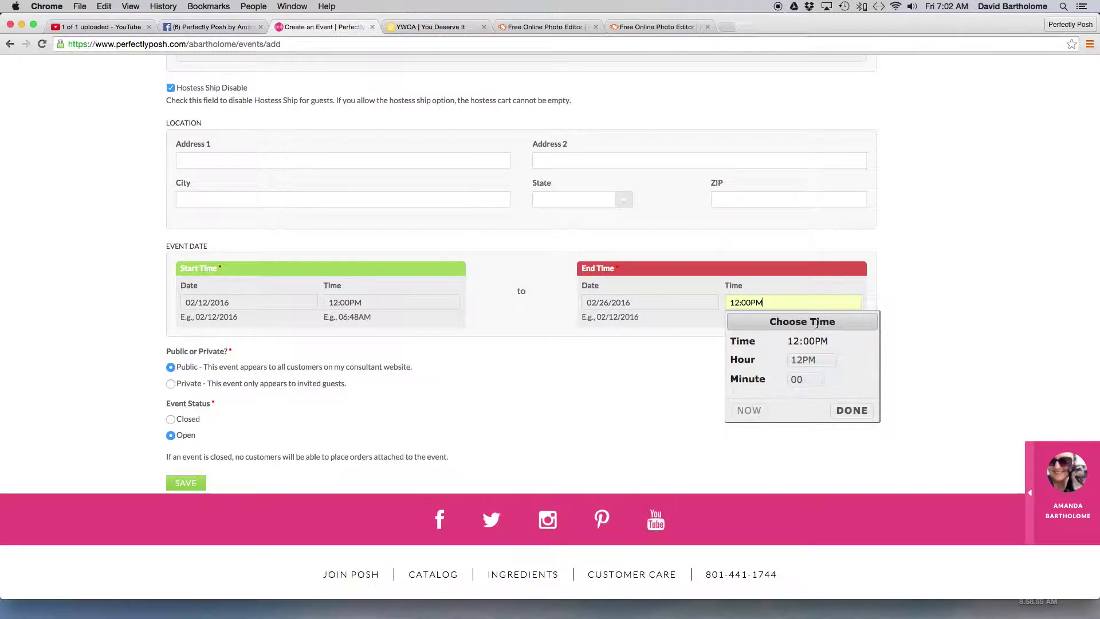
{"action": "left_click", "coordinate": [854, 410]}
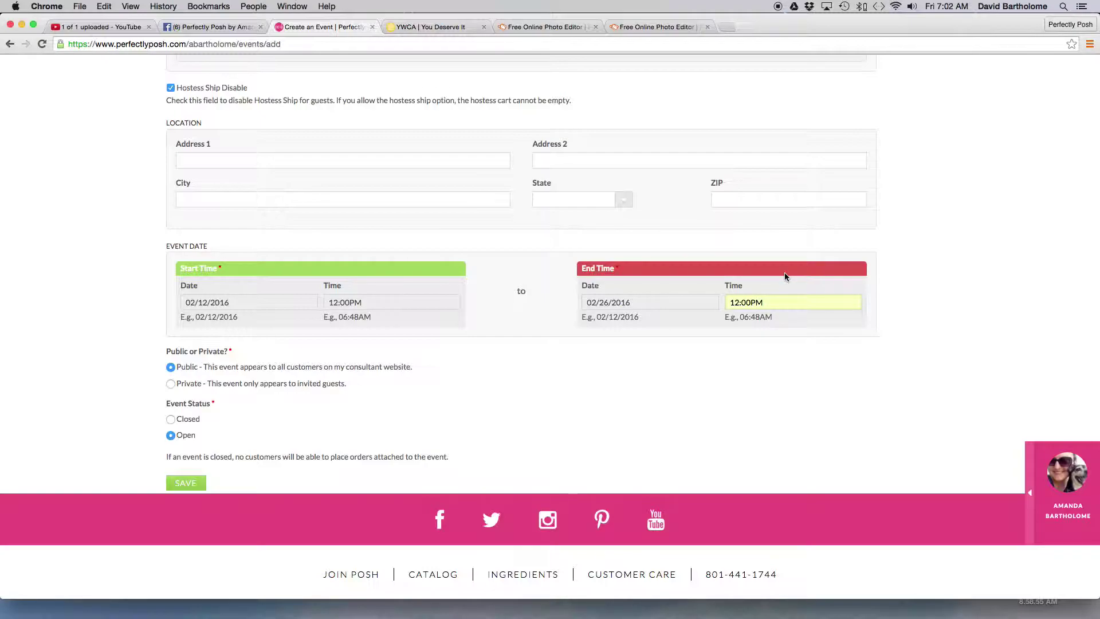
{"action": "scroll", "coordinate": [920, 368], "scroll_direction": "up", "scroll_amount": 5}
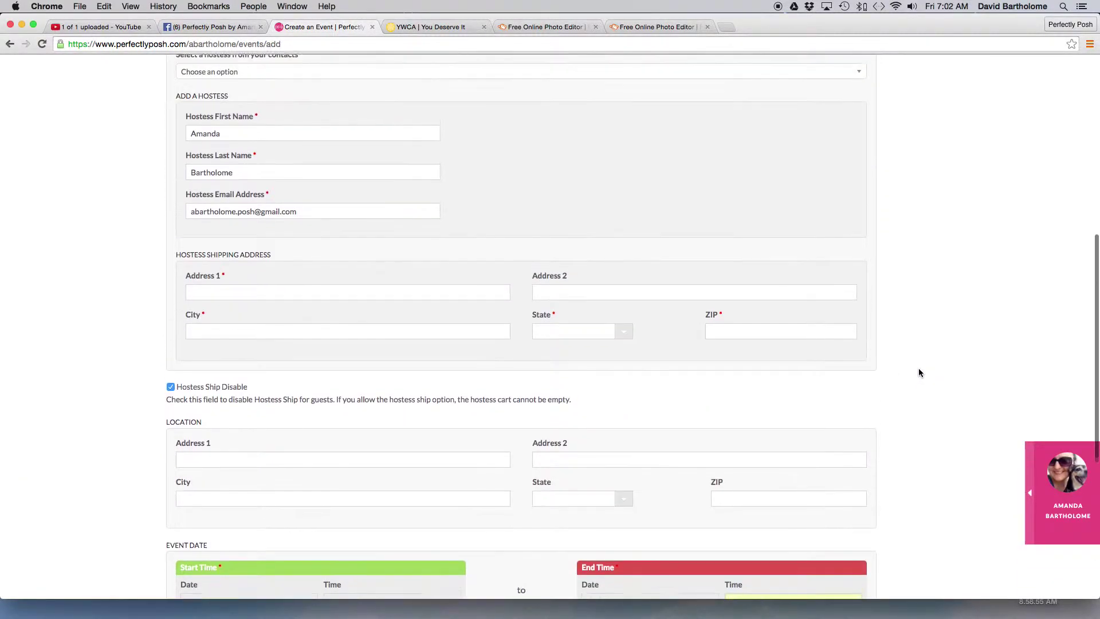
{"action": "scroll", "coordinate": [917, 372], "scroll_direction": "up", "scroll_amount": 1}
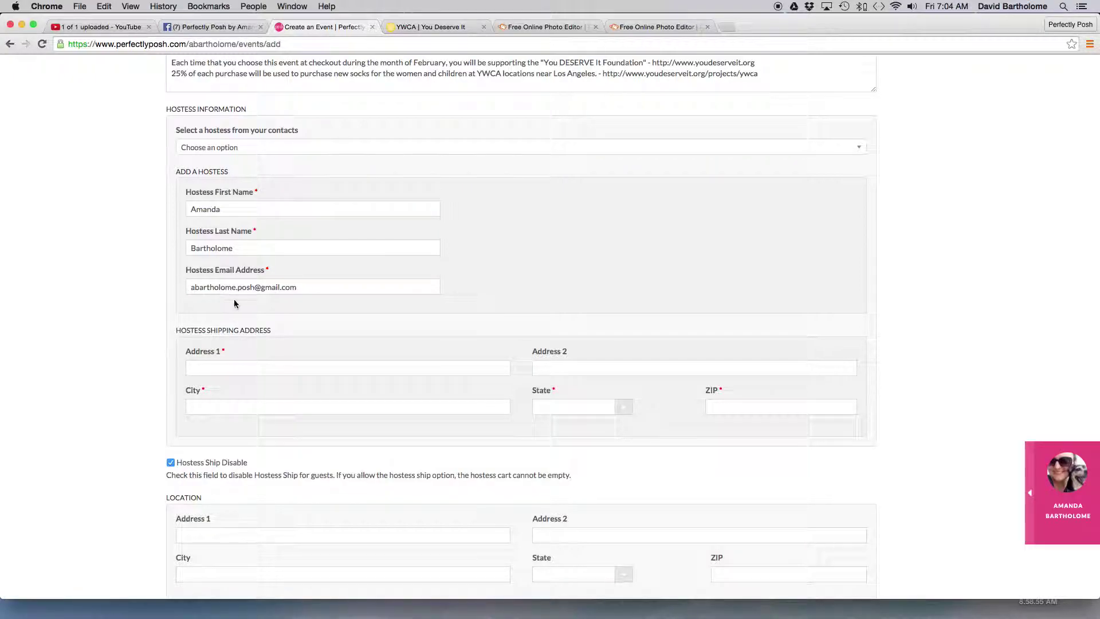
{"action": "scroll", "coordinate": [307, 323], "scroll_direction": "down", "scroll_amount": 5}
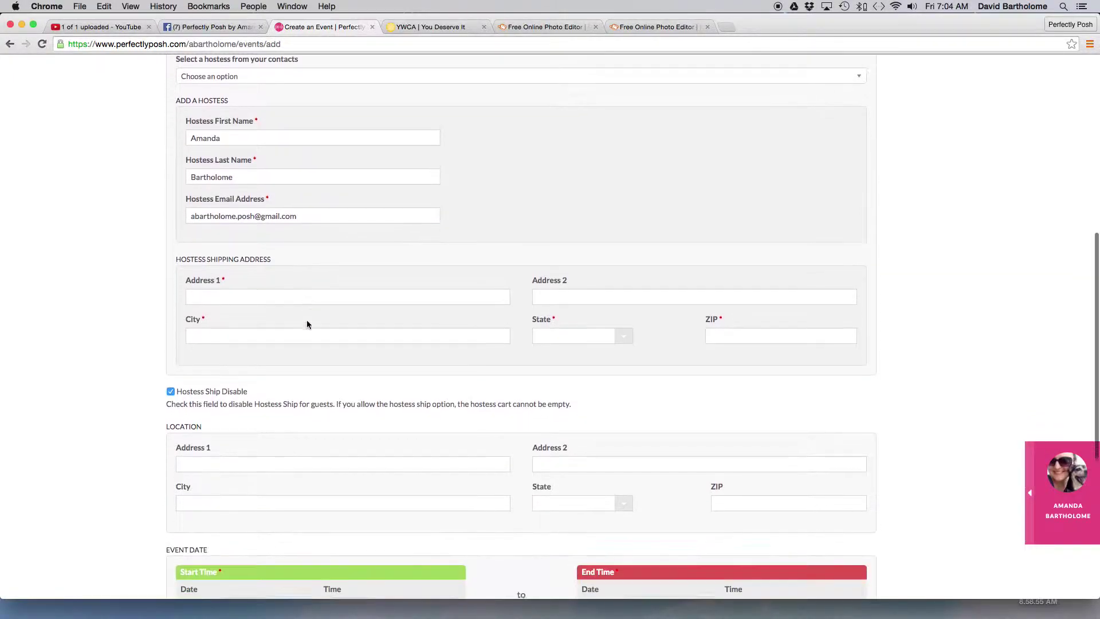
{"action": "scroll", "coordinate": [307, 324], "scroll_direction": "down", "scroll_amount": 4}
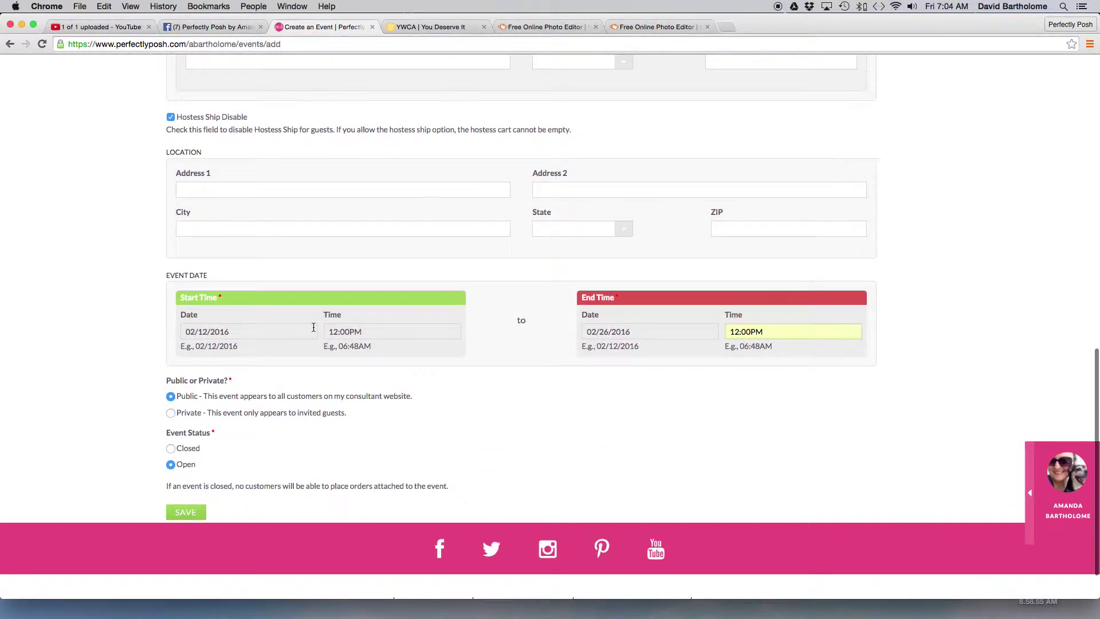
{"action": "scroll", "coordinate": [312, 324], "scroll_direction": "down", "scroll_amount": 4}
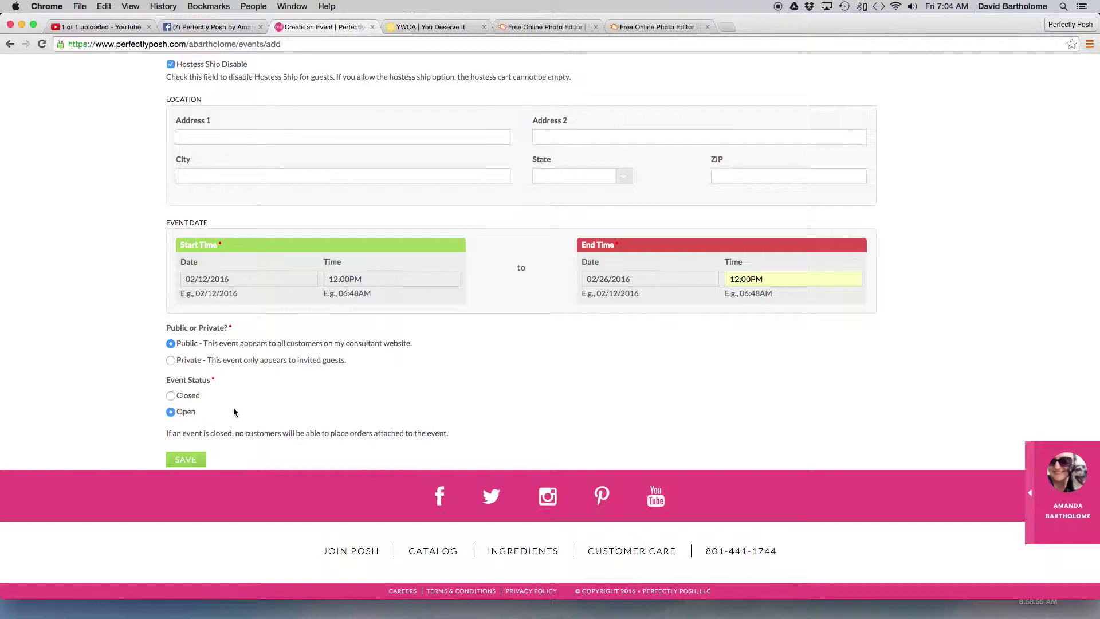
{"action": "scroll", "coordinate": [234, 411], "scroll_direction": "up", "scroll_amount": 5}
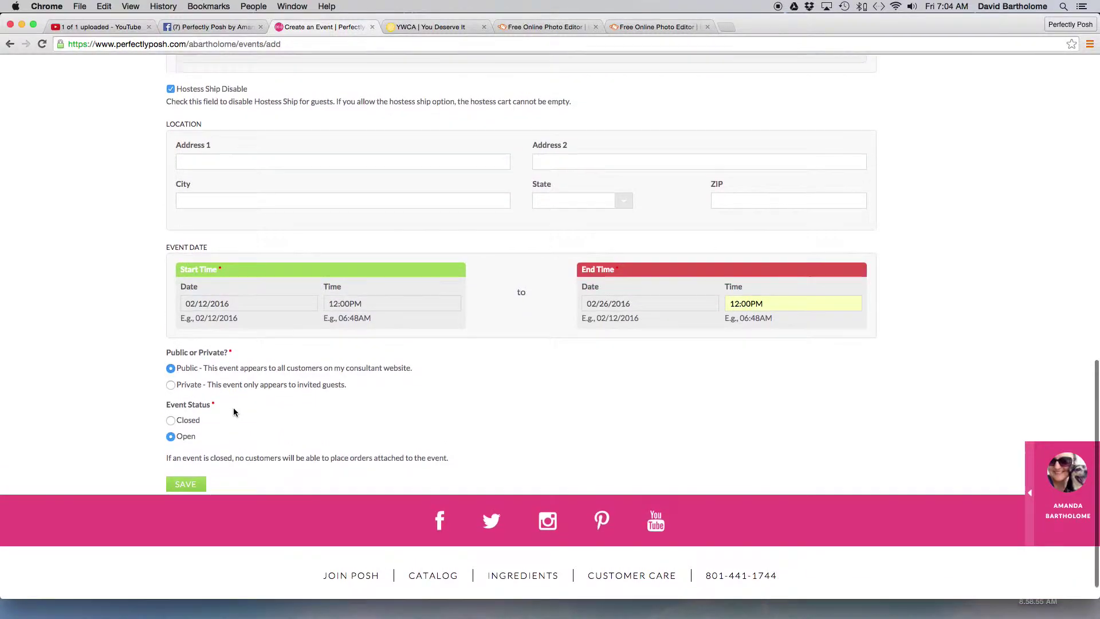
{"action": "scroll", "coordinate": [234, 408], "scroll_direction": "down", "scroll_amount": 5}
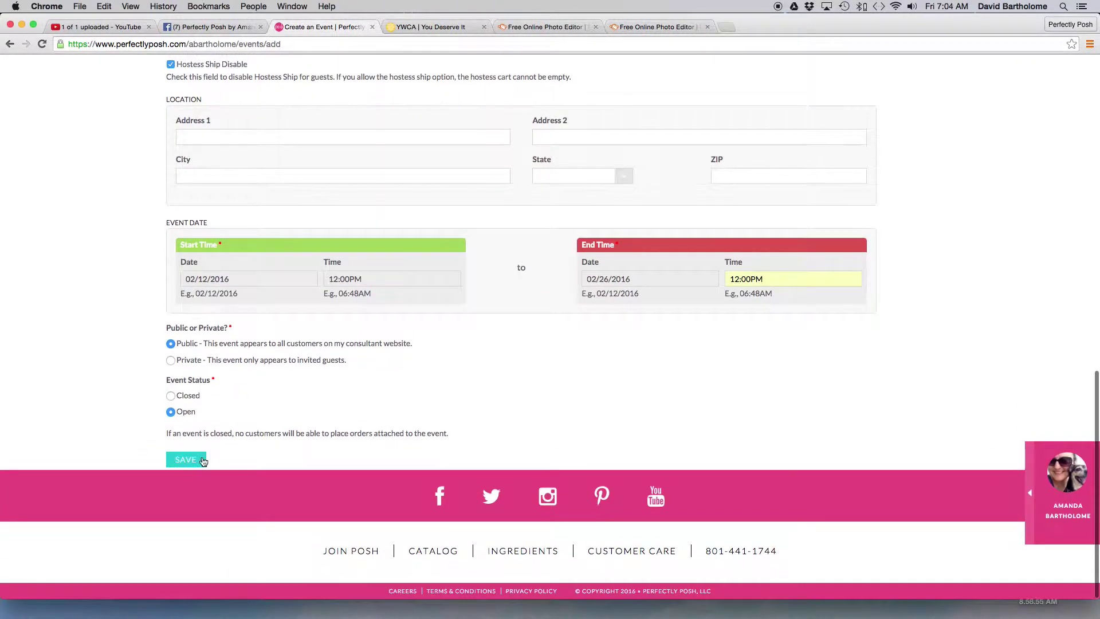
- Attempt to save the event, revealing the missing hostess shipping address fields
{"action": "left_click", "coordinate": [191, 457]}
{"action": "scroll", "coordinate": [260, 166], "scroll_direction": "up", "scroll_amount": 3}
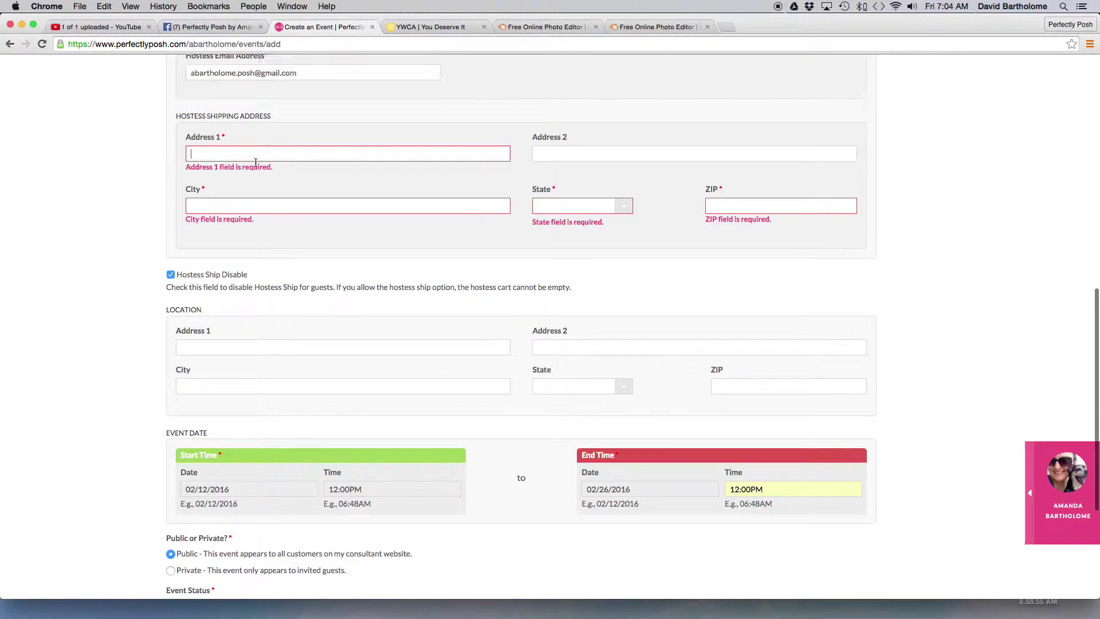
{"action": "scroll", "coordinate": [261, 165], "scroll_direction": "up", "scroll_amount": 6}
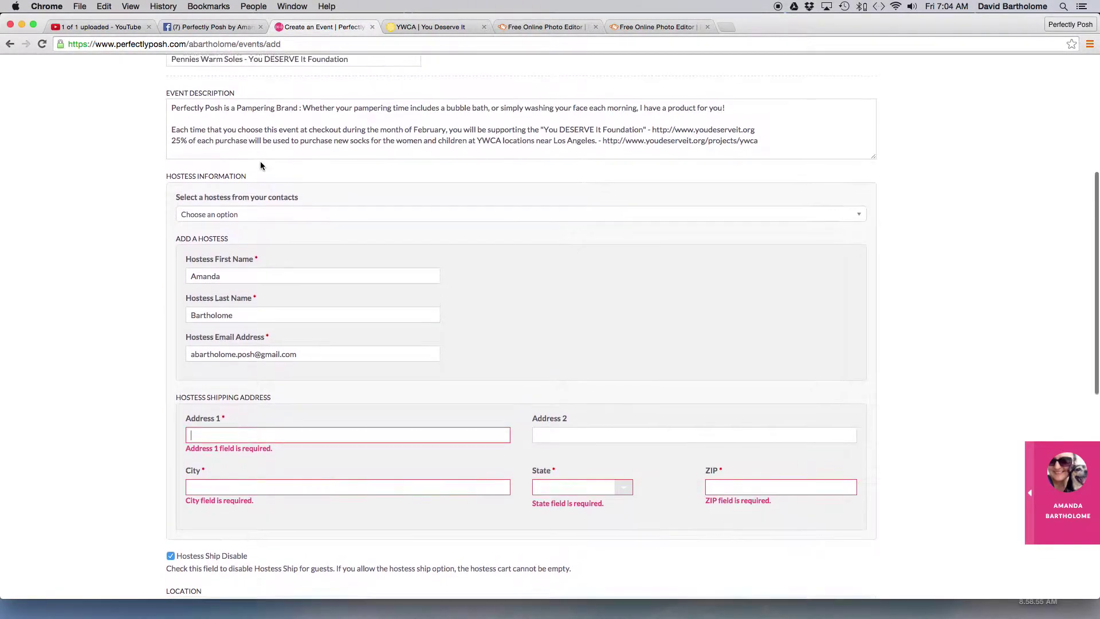
{"action": "scroll", "coordinate": [260, 165], "scroll_direction": "up", "scroll_amount": 2}
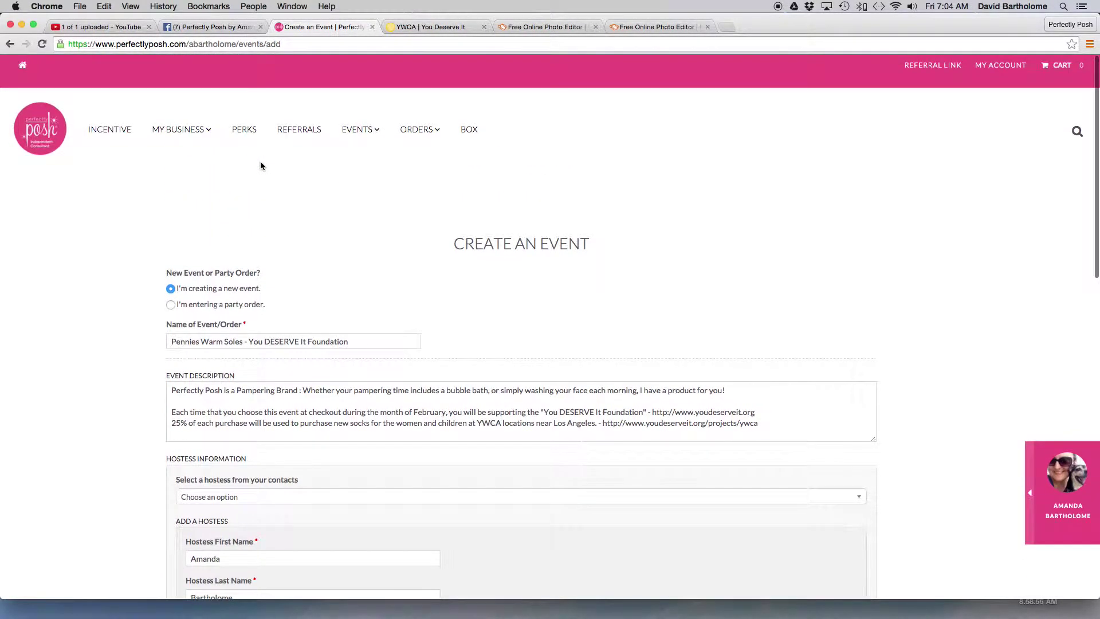
{"action": "scroll", "coordinate": [260, 166], "scroll_direction": "down", "scroll_amount": 10}
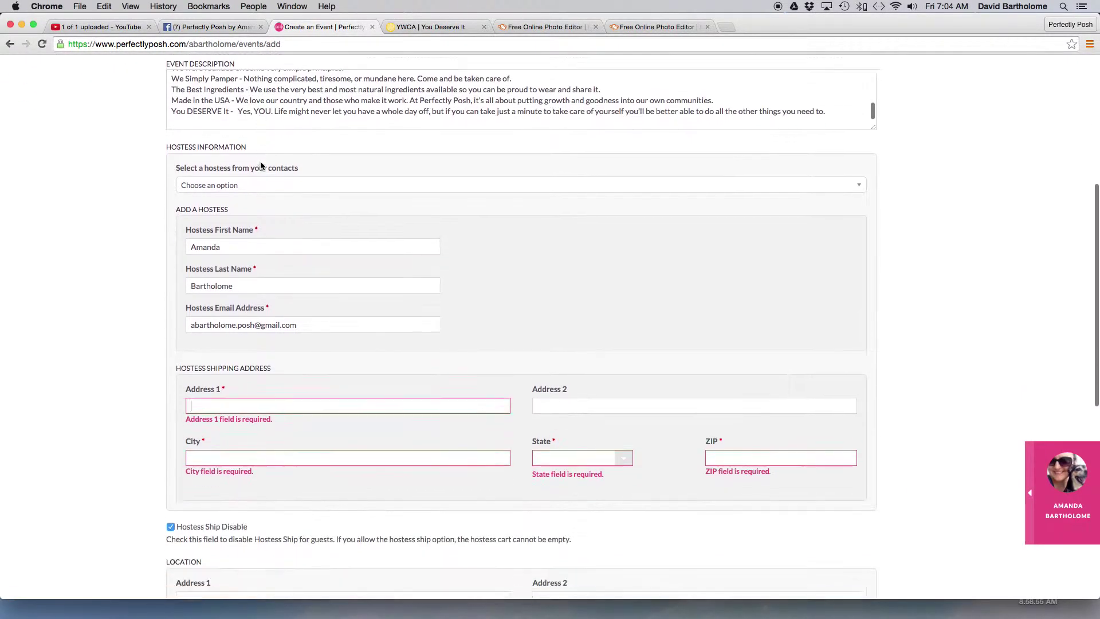
{"action": "scroll", "coordinate": [261, 166], "scroll_direction": "up", "scroll_amount": 1}
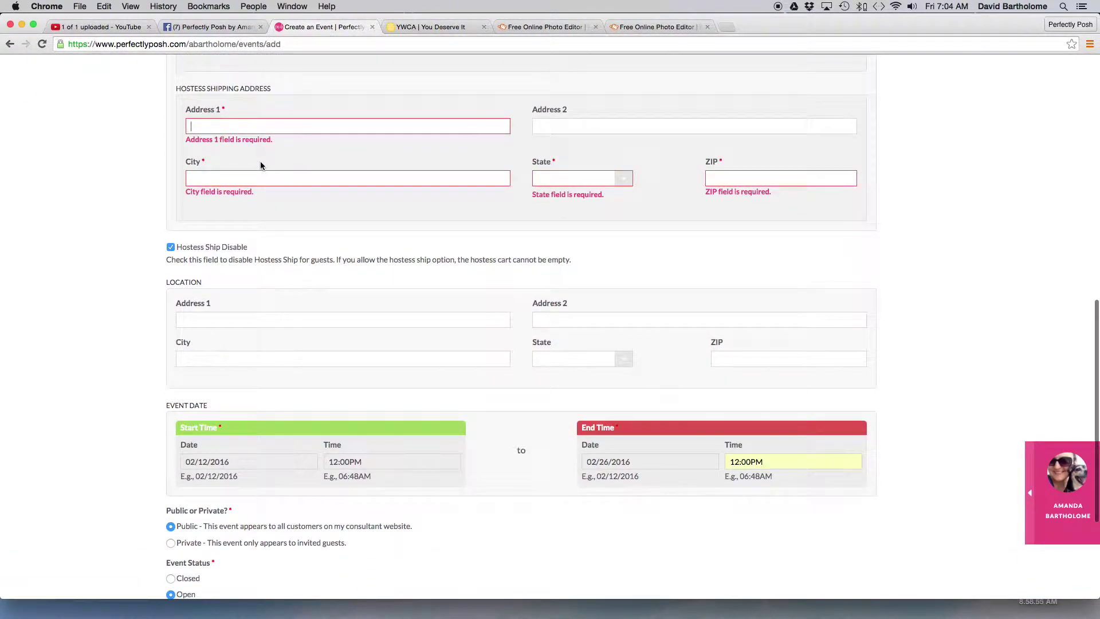
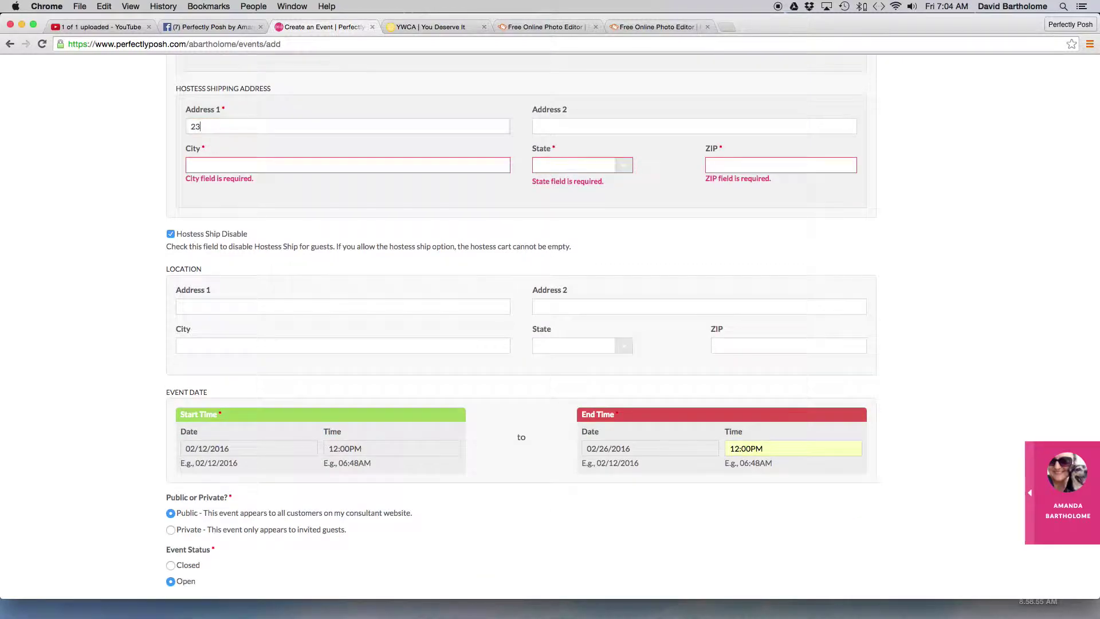
- Fill in the hostess shipping street, city, state and ZIP code
{"action": "key", "text": "Tab"}
{"action": "key", "text": "Tab"}
{"action": "key", "text": "Tab"}
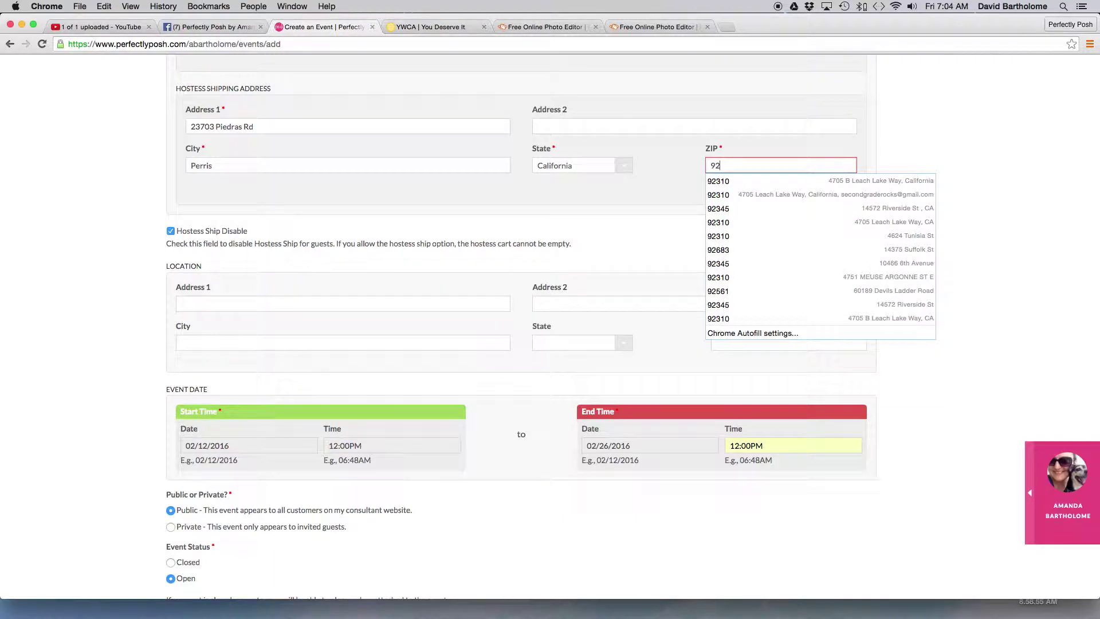
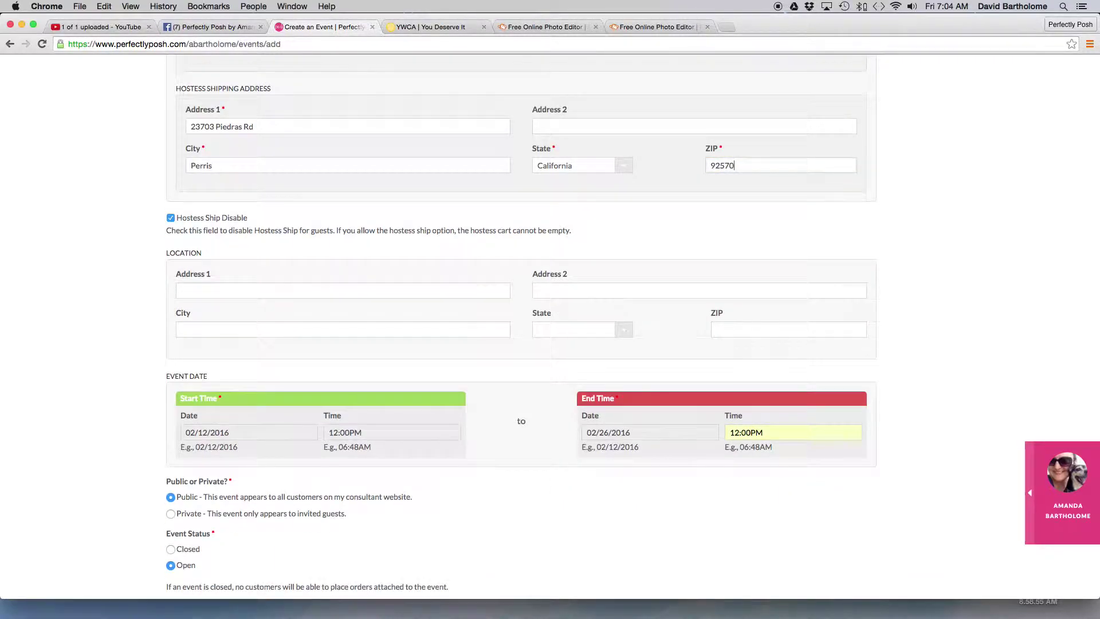
{"action": "scroll", "coordinate": [994, 211], "scroll_direction": "down", "scroll_amount": 5}
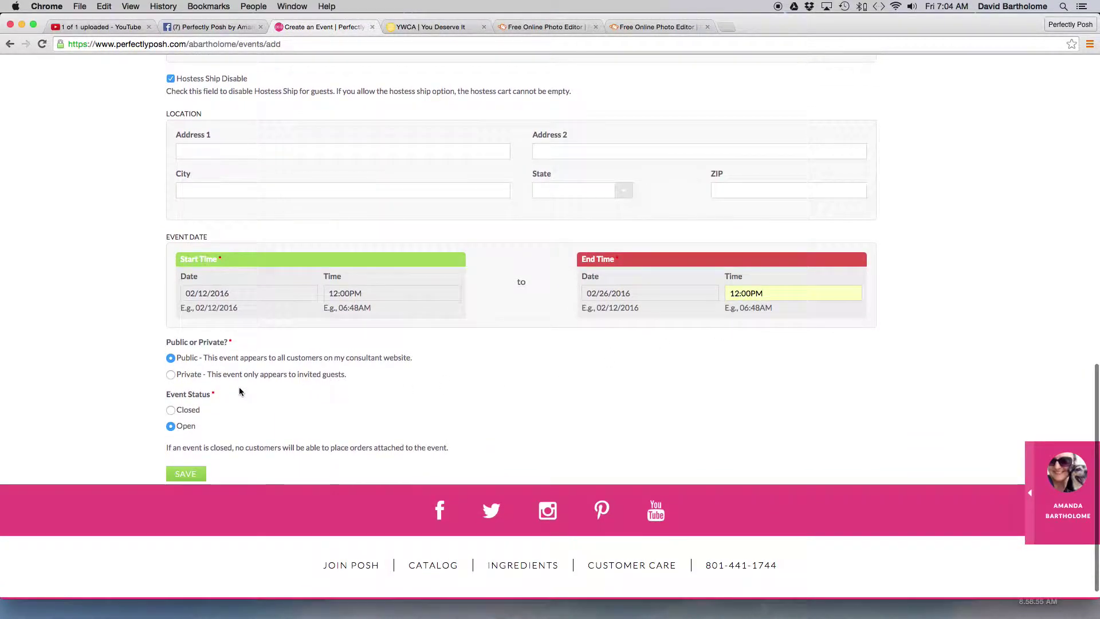
- Save the new party event and scroll its Party Order carts page down to Add Guest
{"action": "left_click", "coordinate": [182, 476]}
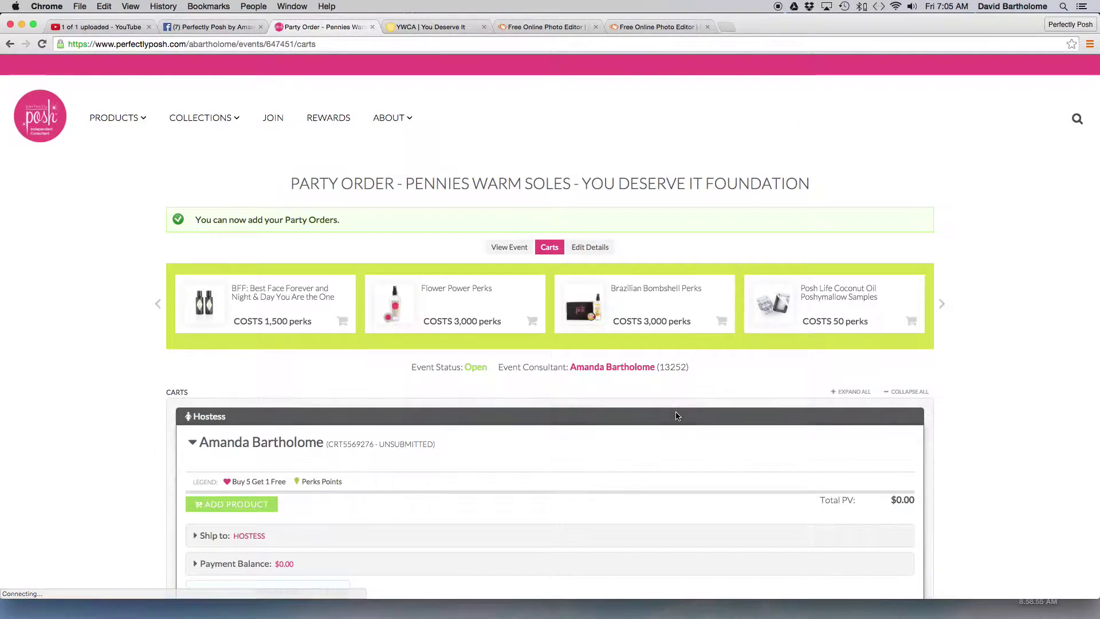
{"action": "scroll", "coordinate": [745, 435], "scroll_direction": "down", "scroll_amount": 2}
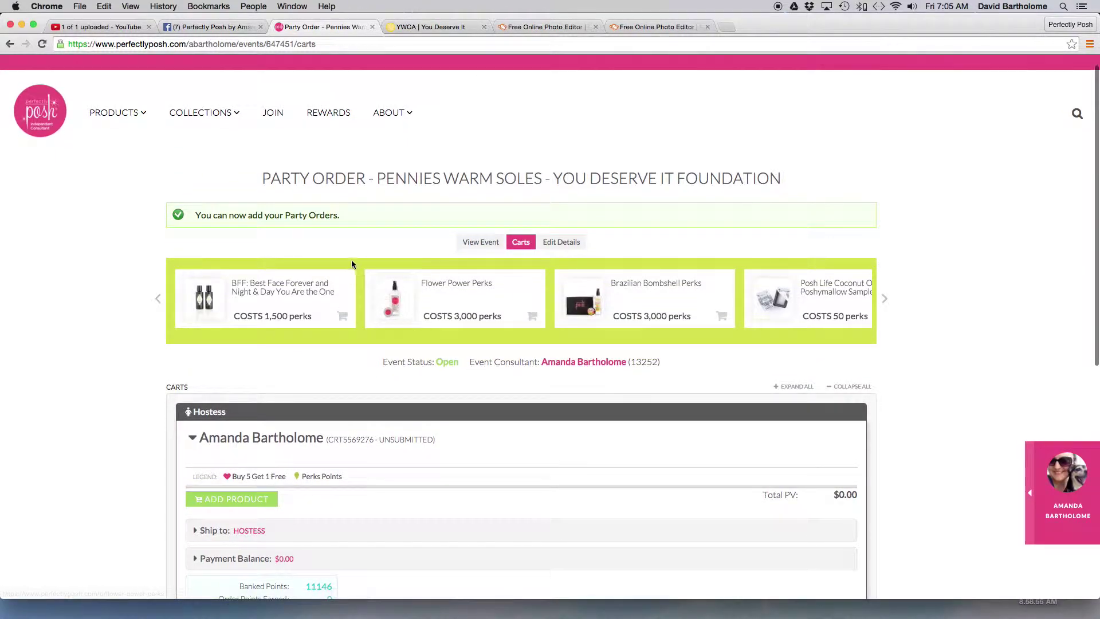
{"action": "scroll", "coordinate": [351, 261], "scroll_direction": "down", "scroll_amount": 5}
{"action": "scroll", "coordinate": [298, 223], "scroll_direction": "down", "scroll_amount": 5}
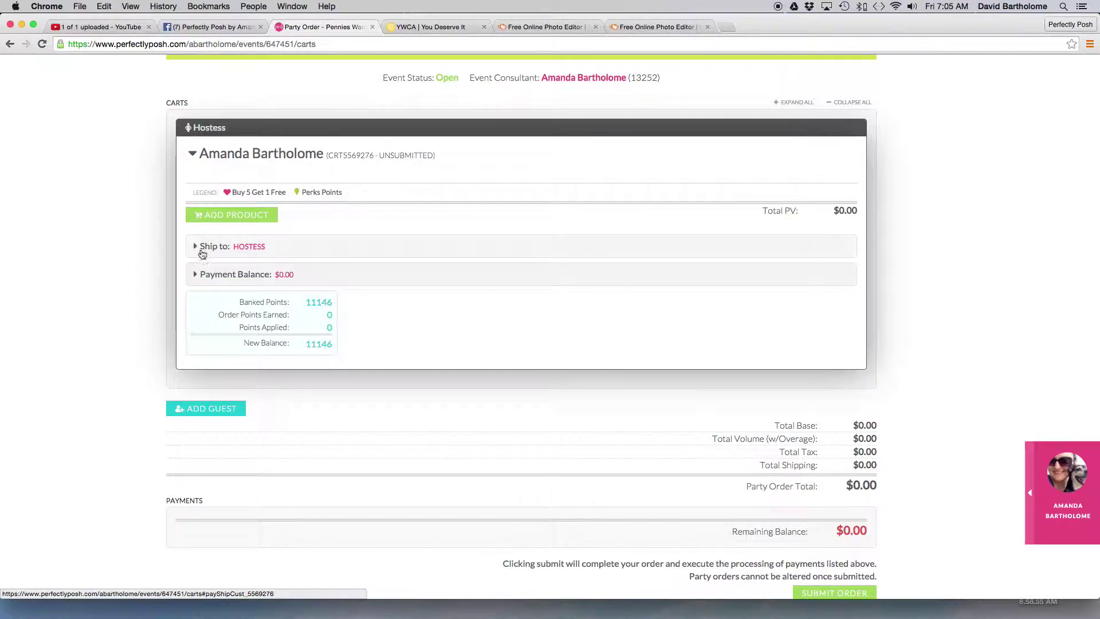
{"action": "scroll", "coordinate": [621, 414], "scroll_direction": "down", "scroll_amount": 2}
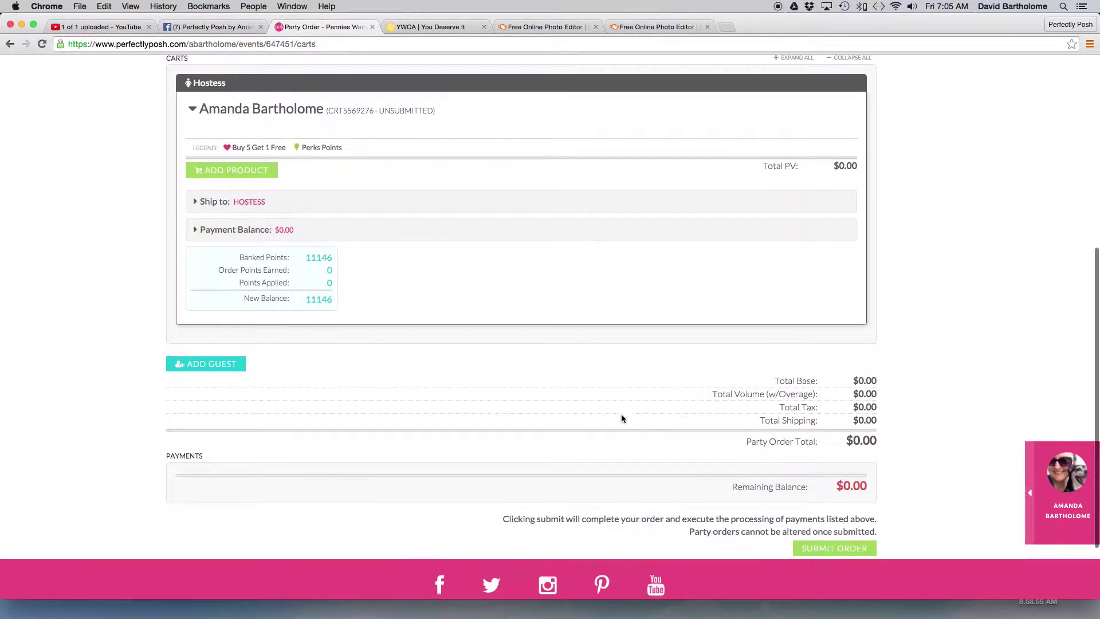
- Try creating a guest cart from the first saved contact, then close the Add a Guest dialog
{"action": "left_click", "coordinate": [208, 364]}
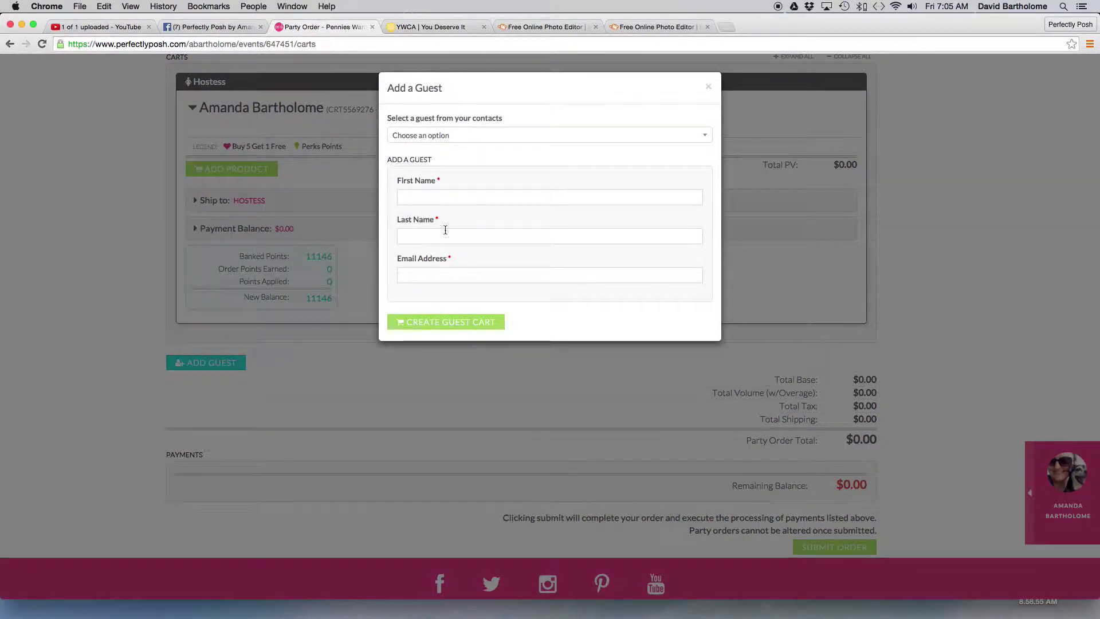
{"action": "left_click", "coordinate": [442, 136]}
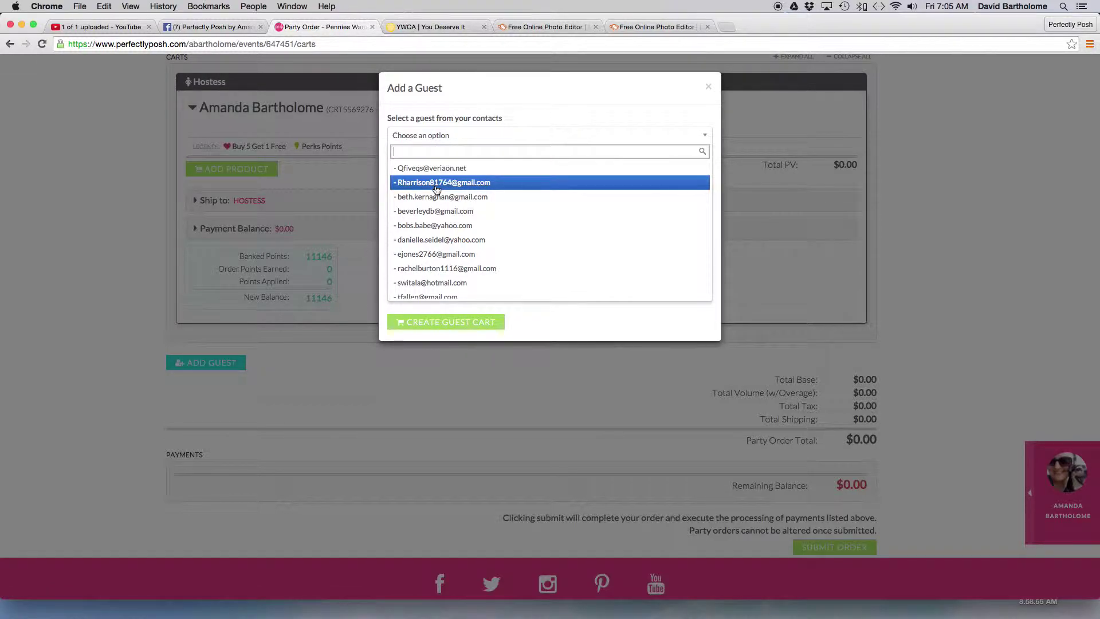
{"action": "left_click", "coordinate": [438, 169]}
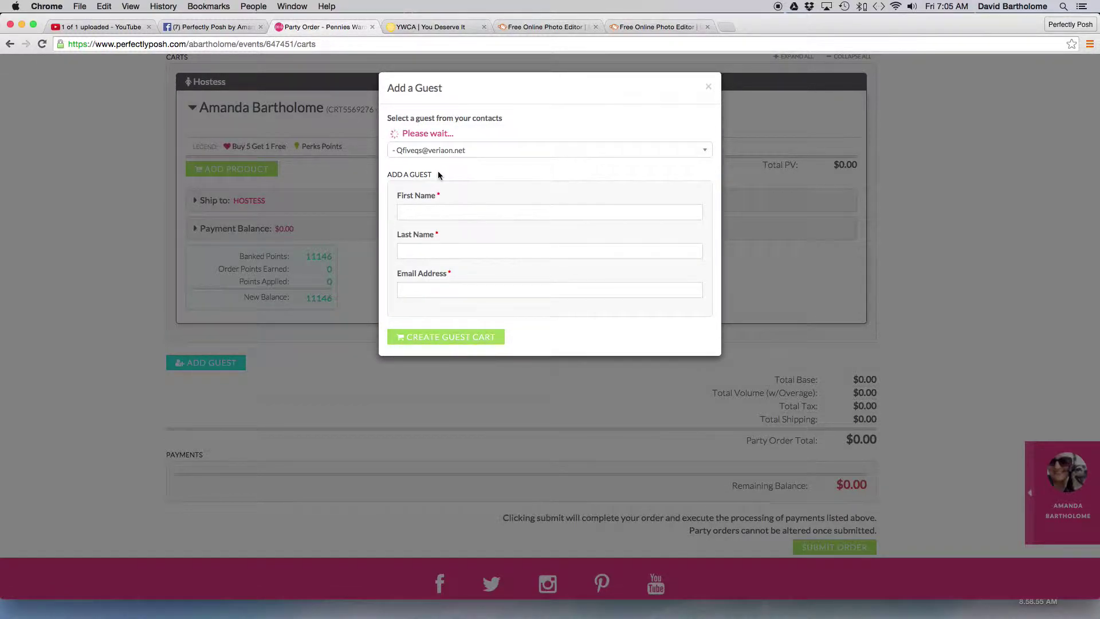
{"action": "left_click", "coordinate": [429, 322]}
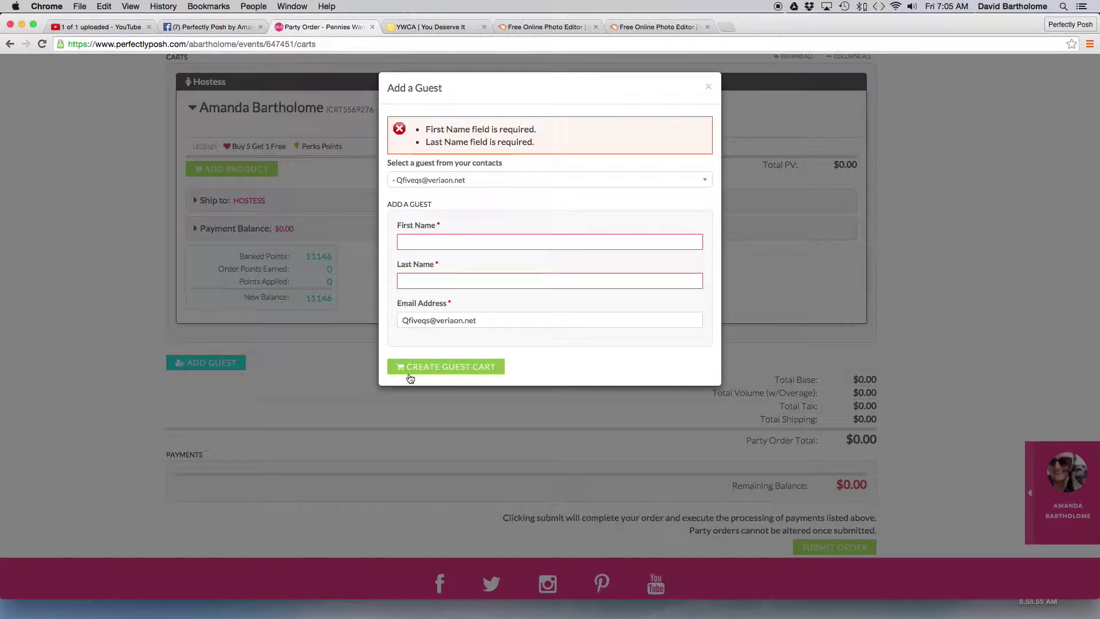
{"action": "left_click", "coordinate": [708, 86]}
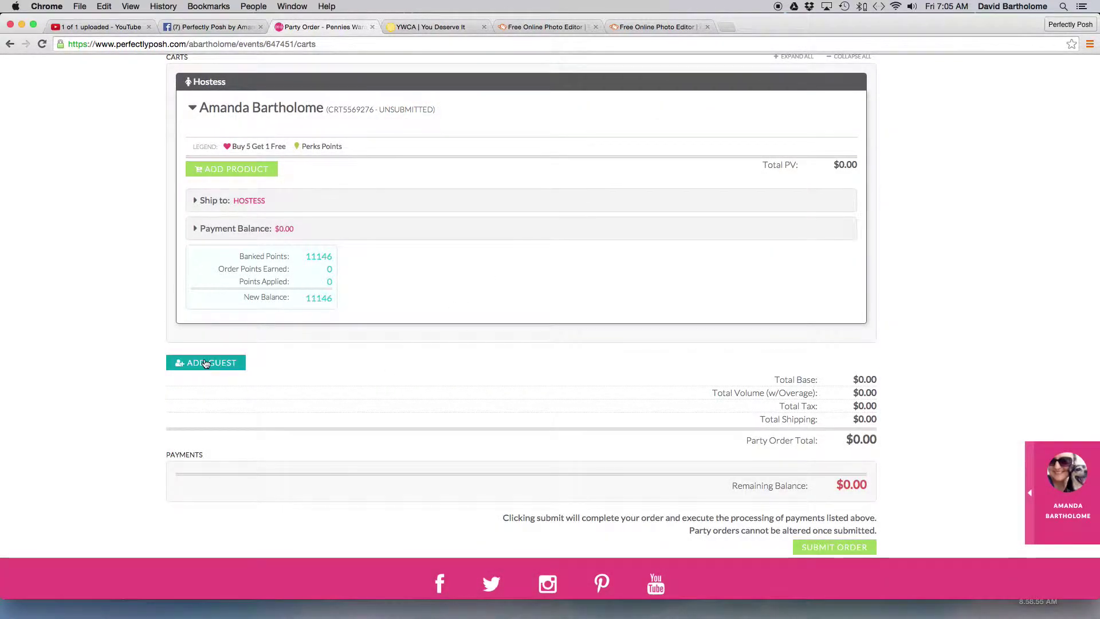
- Enter the guest's first name, last name and e-mail address and create the guest cart
{"action": "left_click", "coordinate": [206, 362]}
{"action": "left_click", "coordinate": [422, 243]}
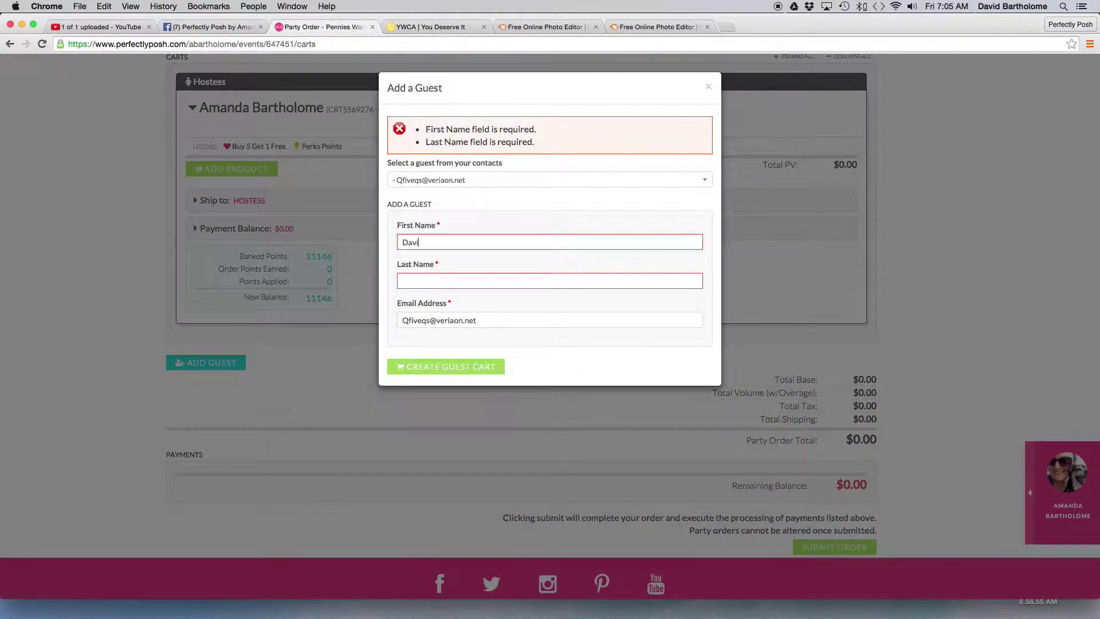
{"action": "key", "text": "Tab"}
{"action": "key", "text": "Tab"}
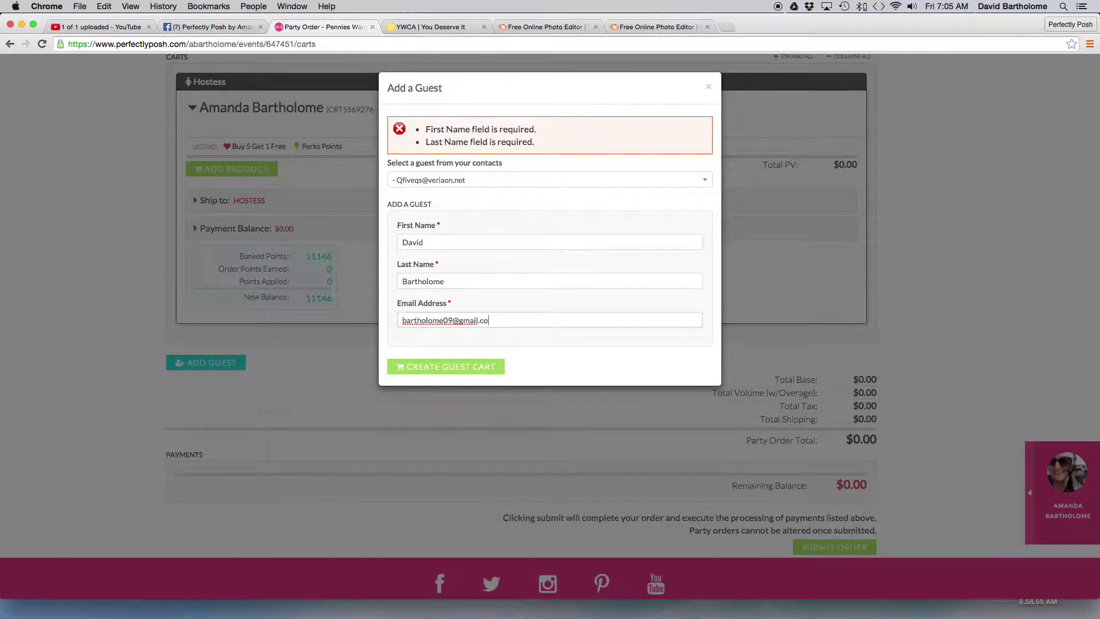
{"action": "left_click", "coordinate": [460, 366]}
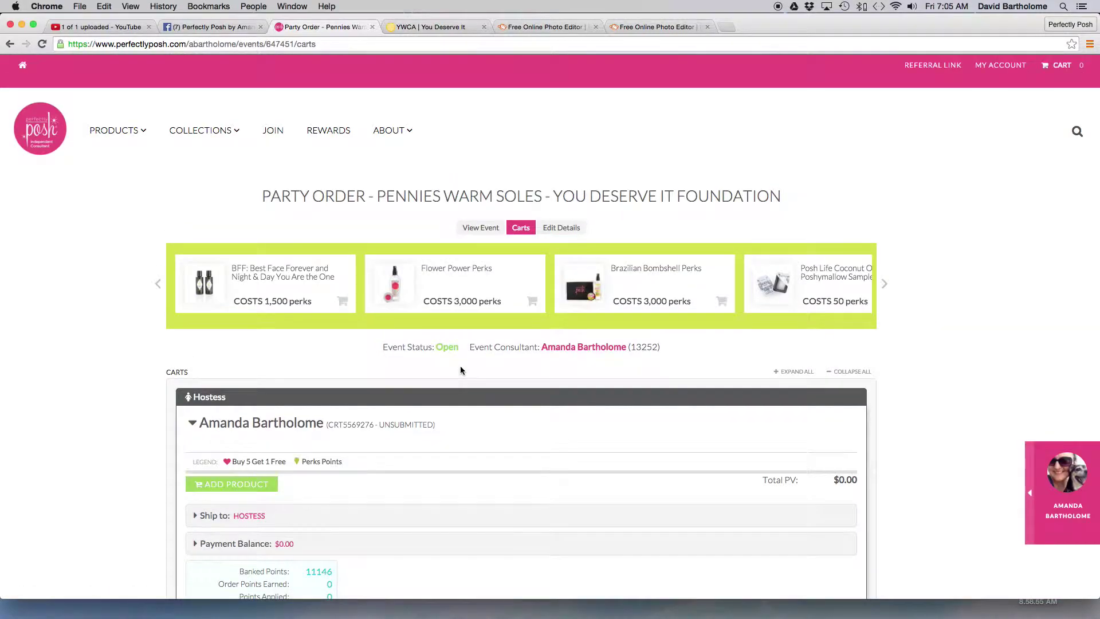
{"action": "scroll", "coordinate": [464, 366], "scroll_direction": "down", "scroll_amount": 7}
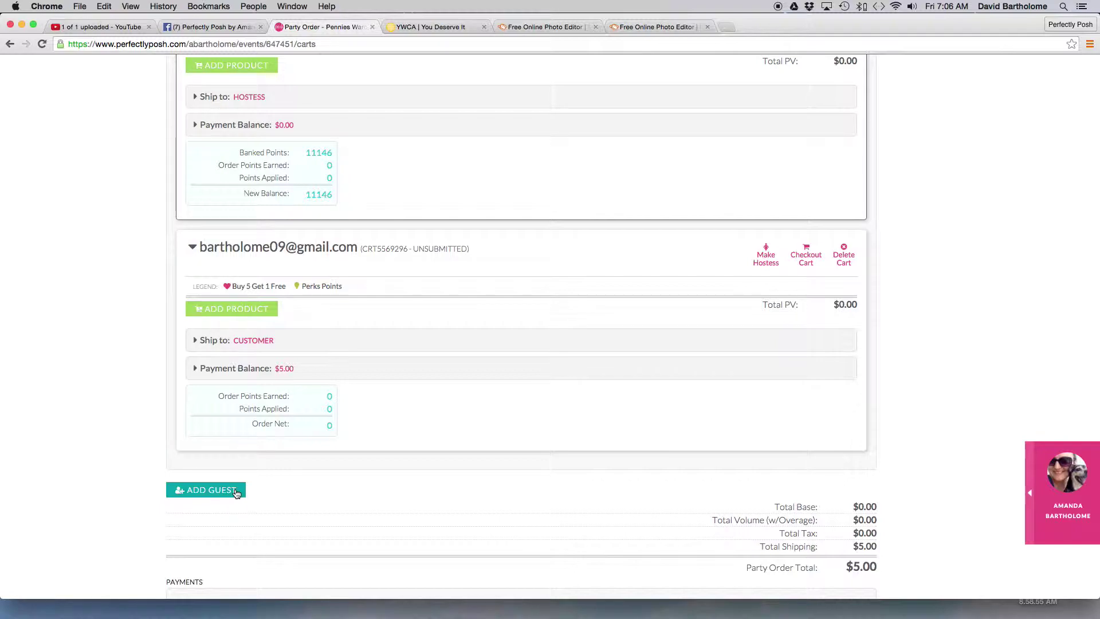
{"action": "scroll", "coordinate": [241, 488], "scroll_direction": "down", "scroll_amount": 3}
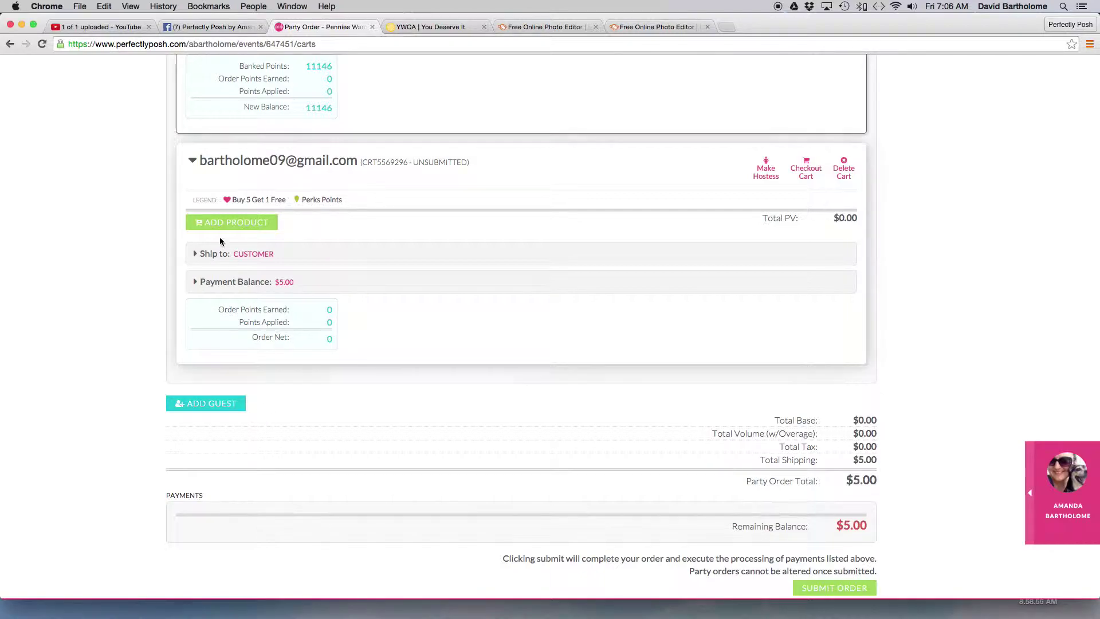
{"action": "left_click", "coordinate": [195, 282]}
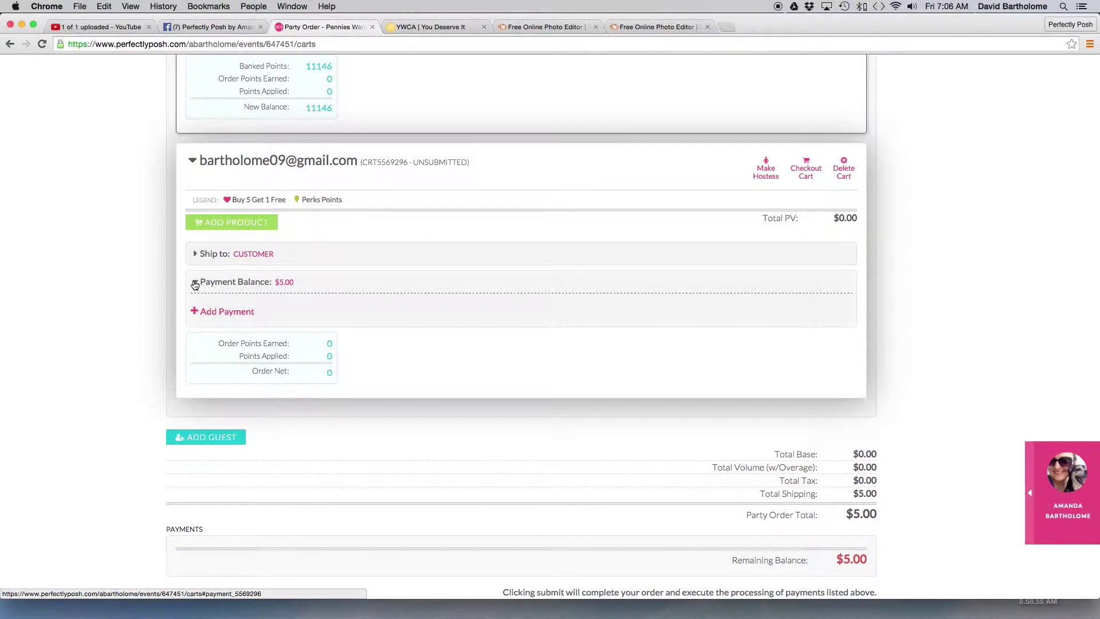
{"action": "left_click", "coordinate": [195, 282]}
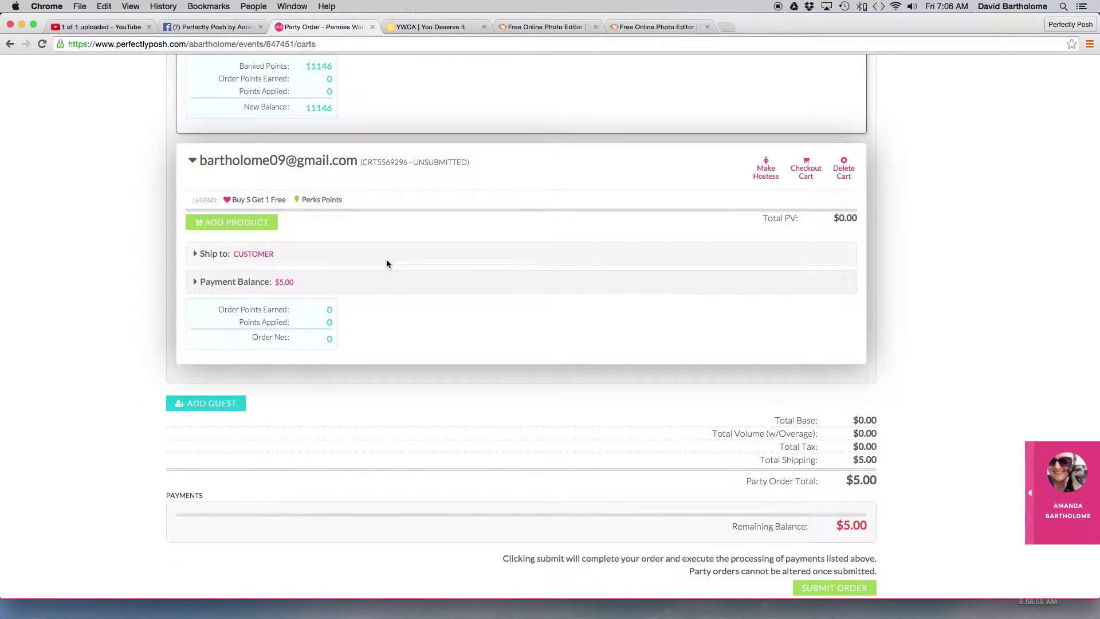
- Switch the guest cart to ship to the customer and submit the blank shipping address form
{"action": "left_click", "coordinate": [196, 253]}
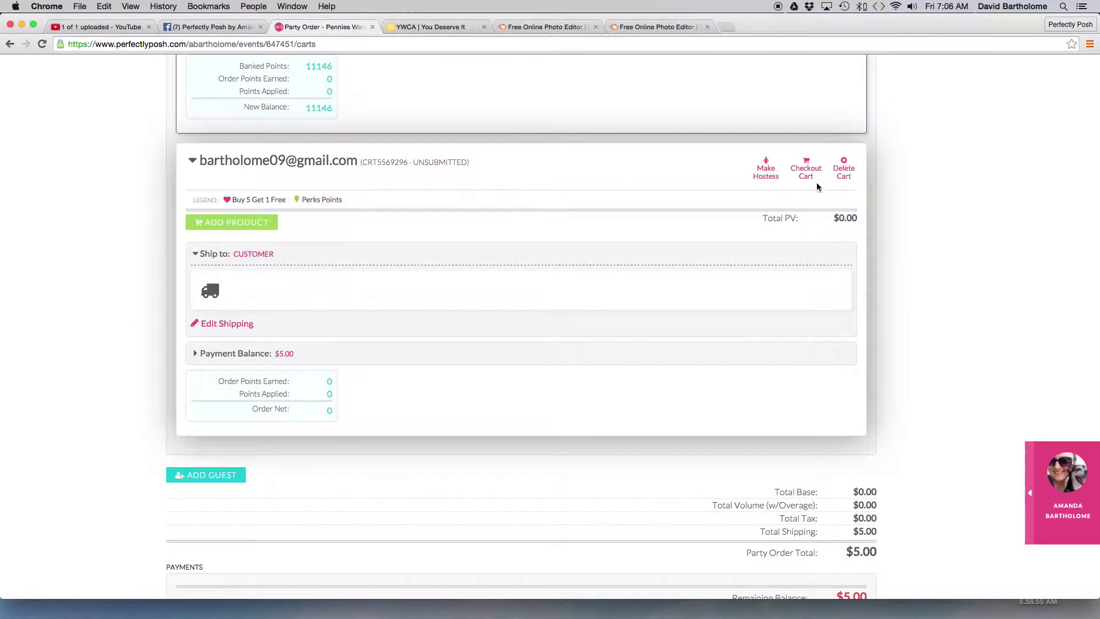
{"action": "left_click", "coordinate": [245, 326]}
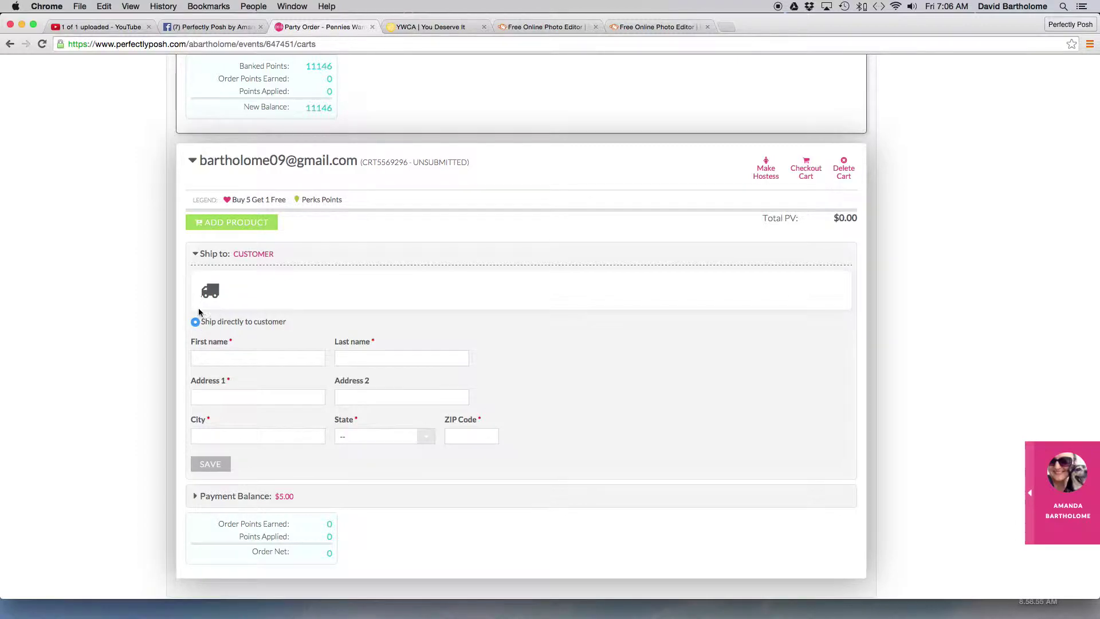
{"action": "left_click", "coordinate": [212, 468]}
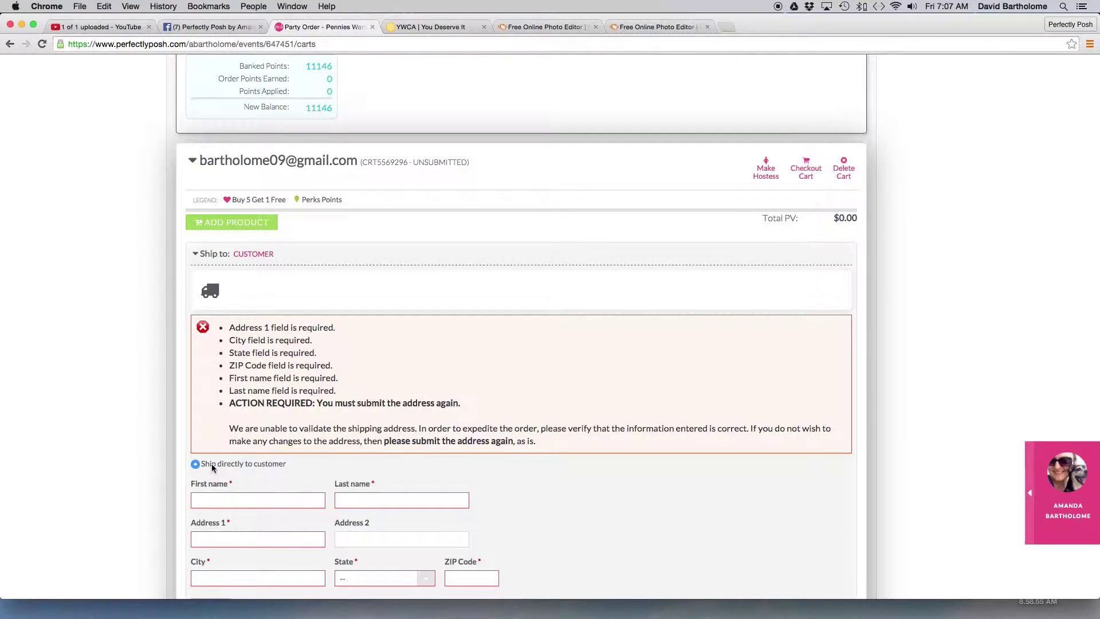
{"action": "scroll", "coordinate": [242, 449], "scroll_direction": "down", "scroll_amount": 2}
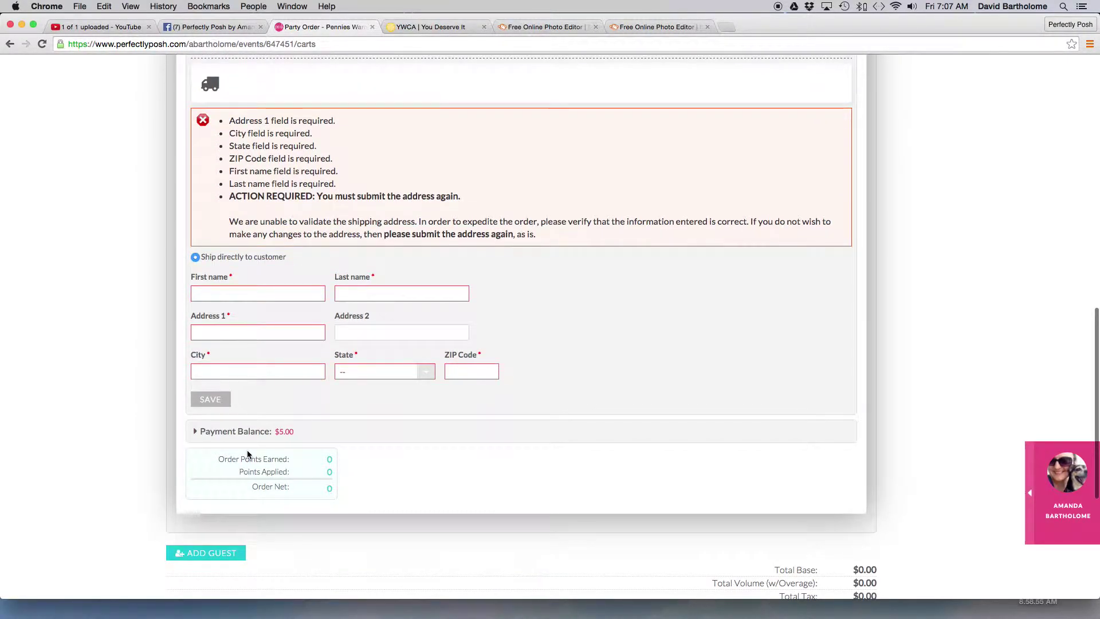
{"action": "scroll", "coordinate": [247, 452], "scroll_direction": "up", "scroll_amount": 2}
{"action": "scroll", "coordinate": [267, 438], "scroll_direction": "up", "scroll_amount": 7}
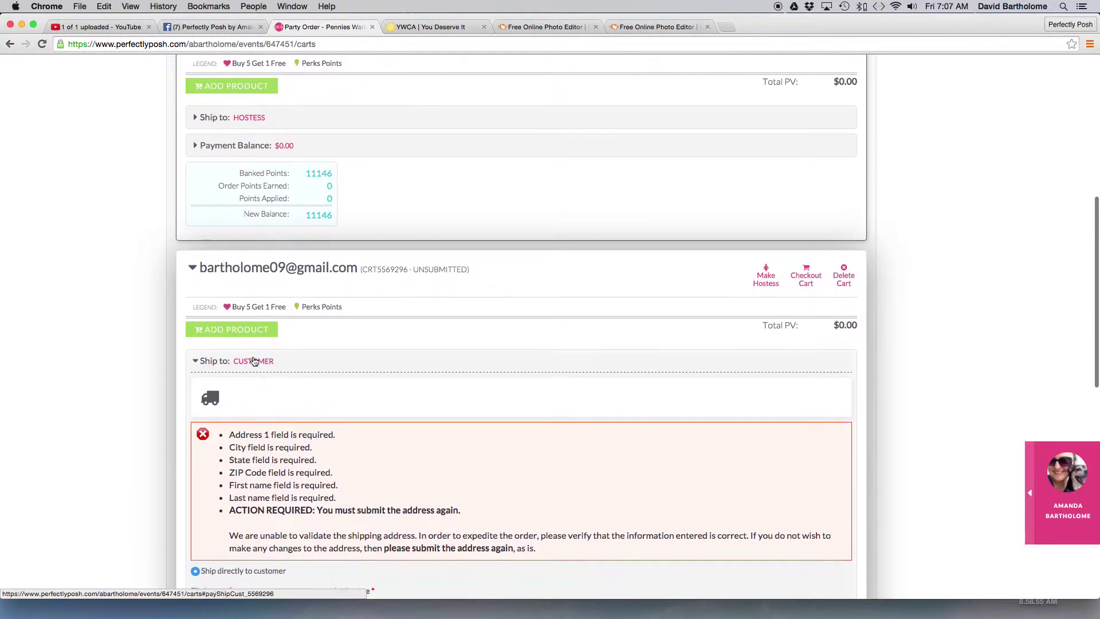
{"action": "scroll", "coordinate": [332, 435], "scroll_direction": "down", "scroll_amount": 1}
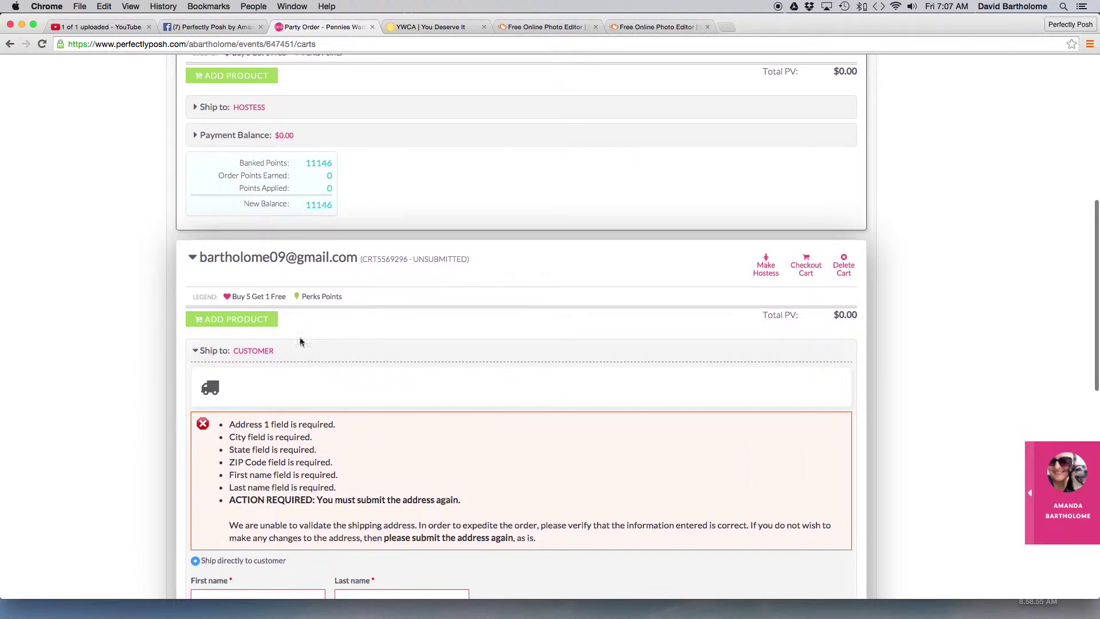
- Search 'strawberry' and add Strawberry Fields Forever (CH1424) to the guest cart
{"action": "left_click", "coordinate": [261, 319]}
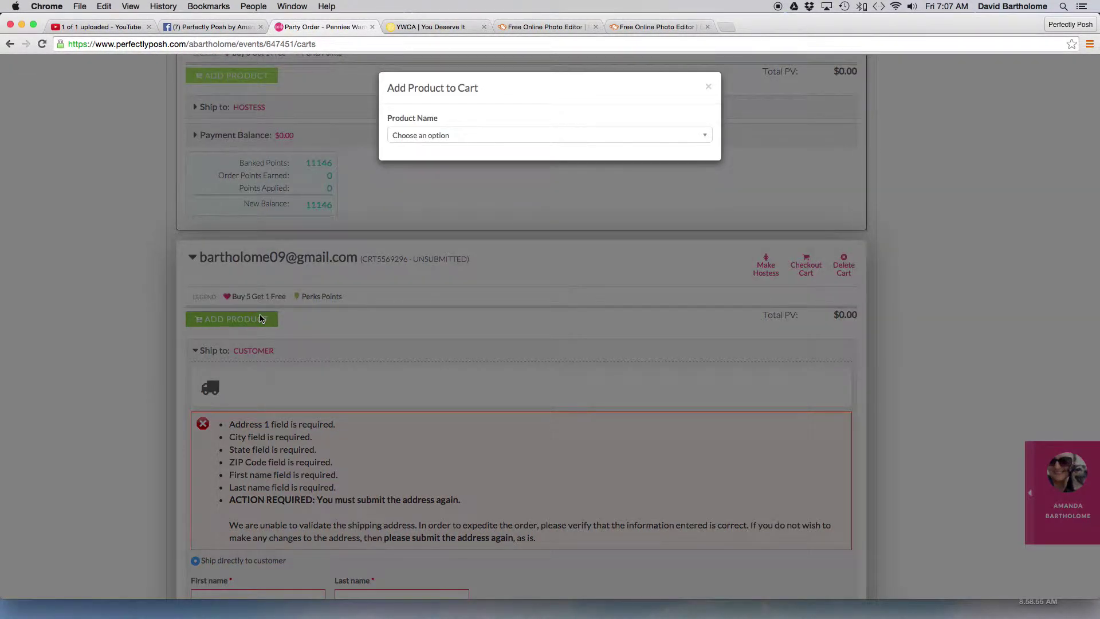
{"action": "left_click", "coordinate": [440, 136]}
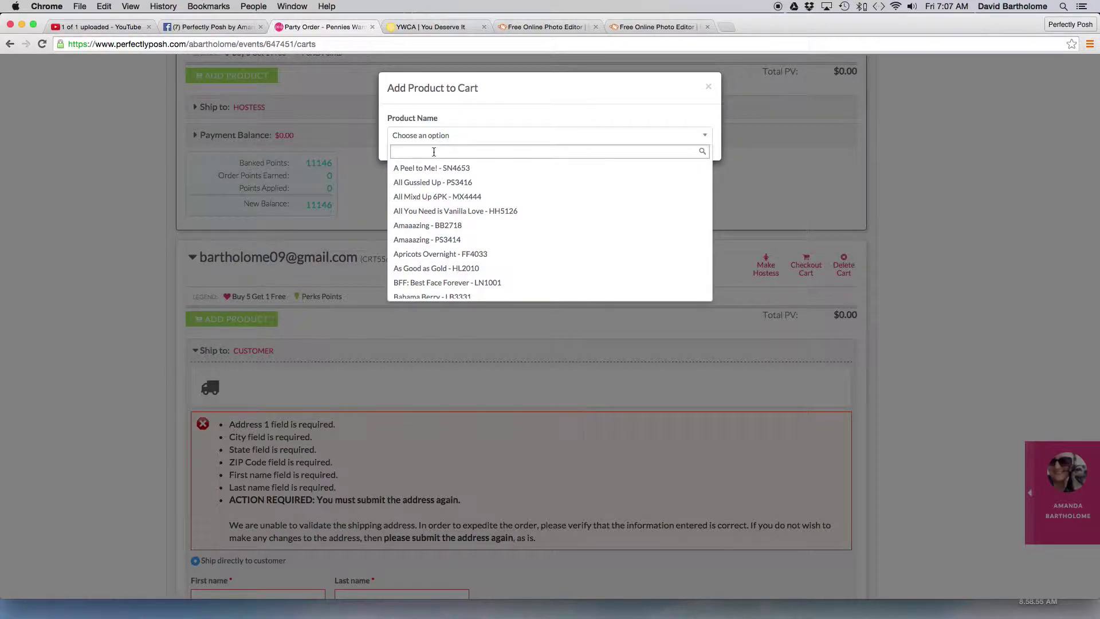
{"action": "type", "text": "st"}
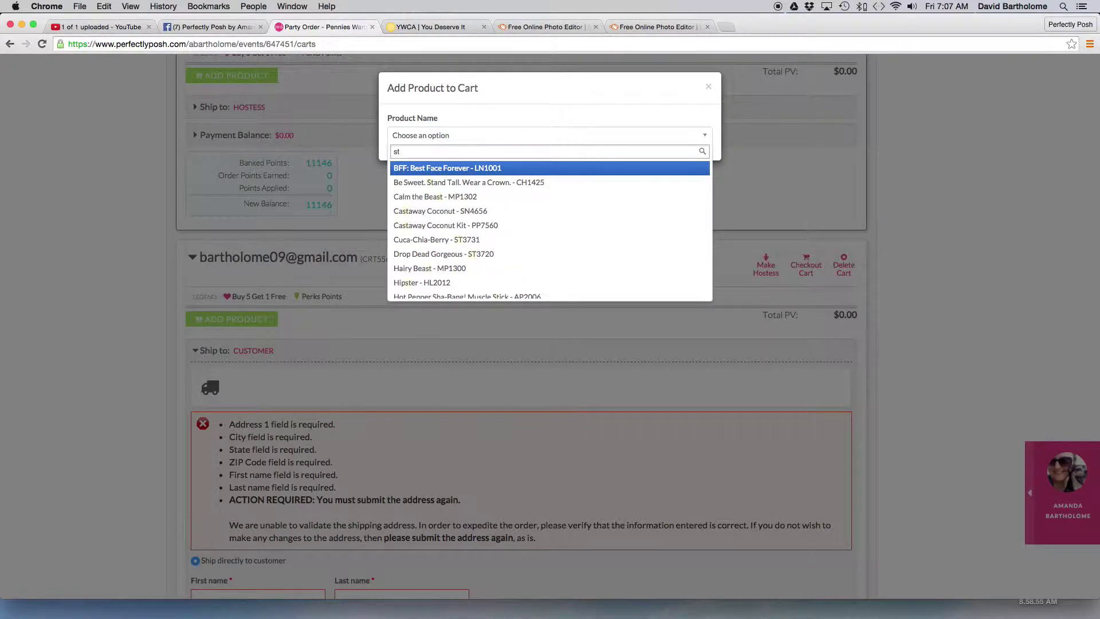
{"action": "type", "text": "ra"}
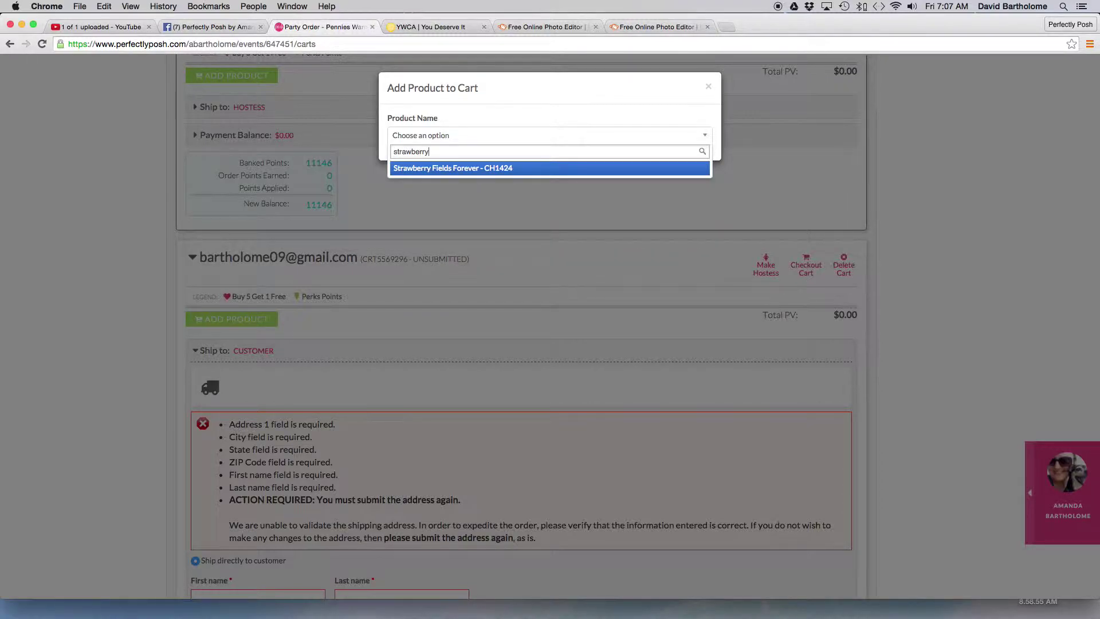
{"action": "type", "text": "wberry"}
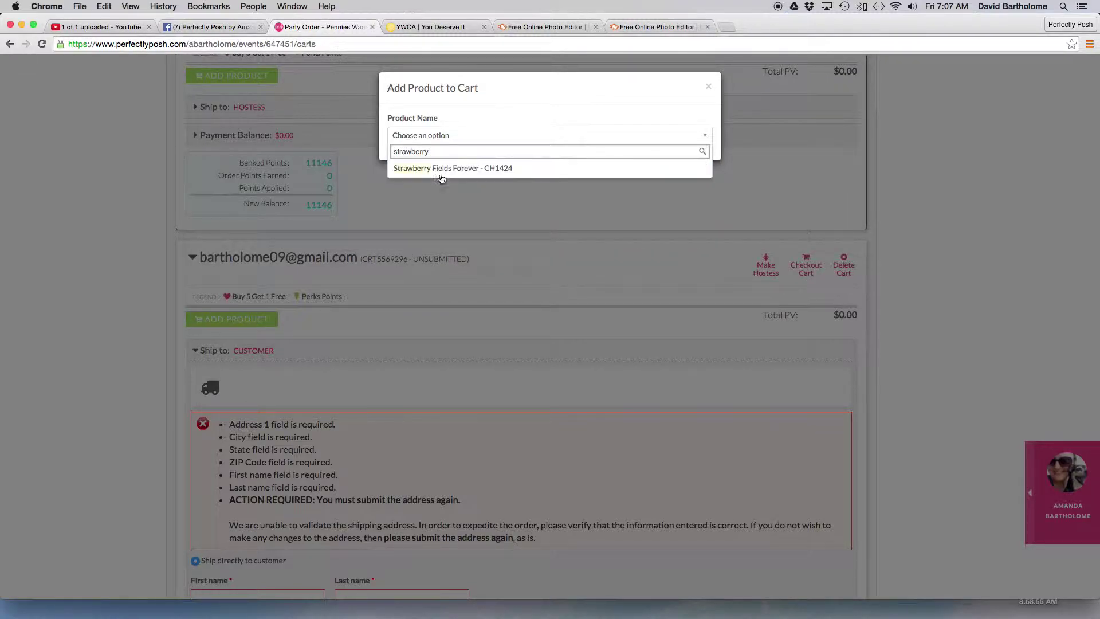
{"action": "left_click", "coordinate": [441, 168]}
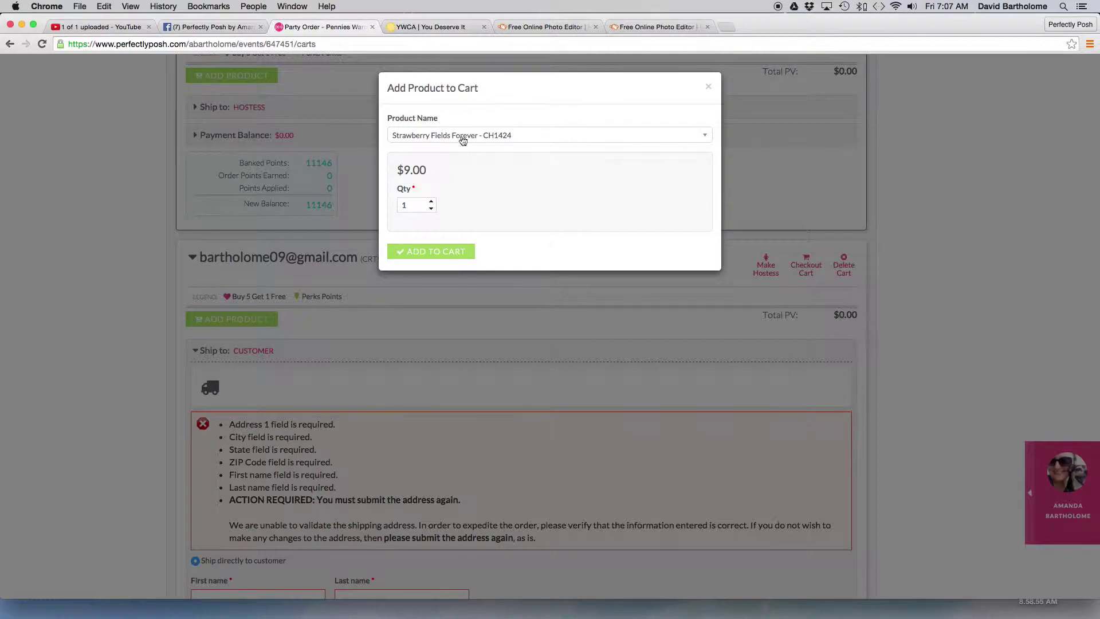
{"action": "left_click", "coordinate": [405, 252]}
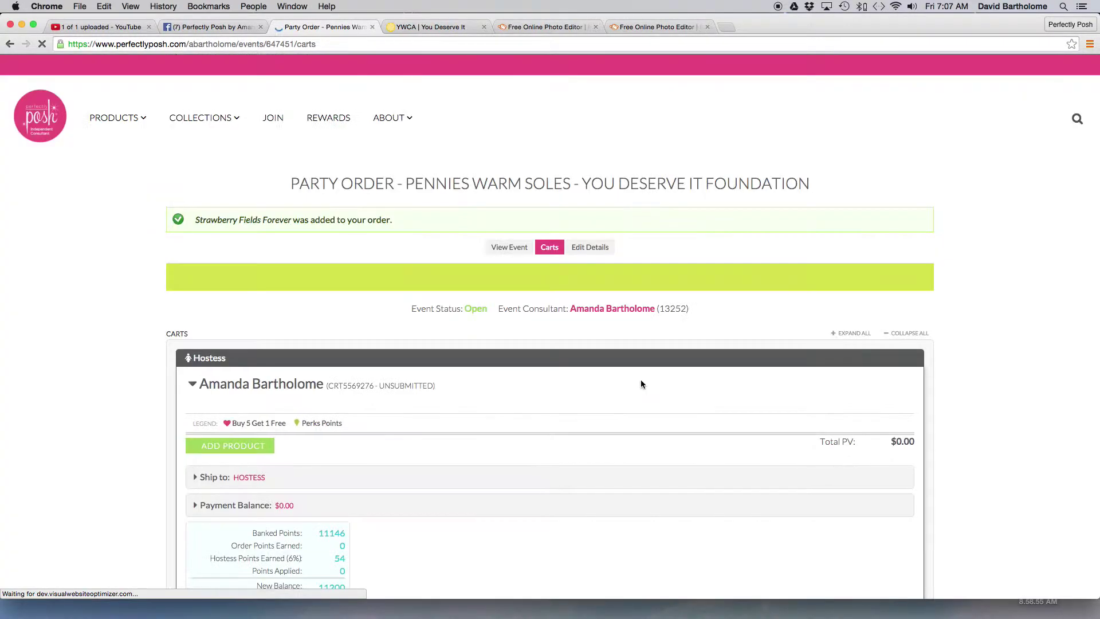
- Expand the guest cart's Payment Balance details to review the $14.00 balance
{"action": "scroll", "coordinate": [641, 382], "scroll_direction": "down", "scroll_amount": 10}
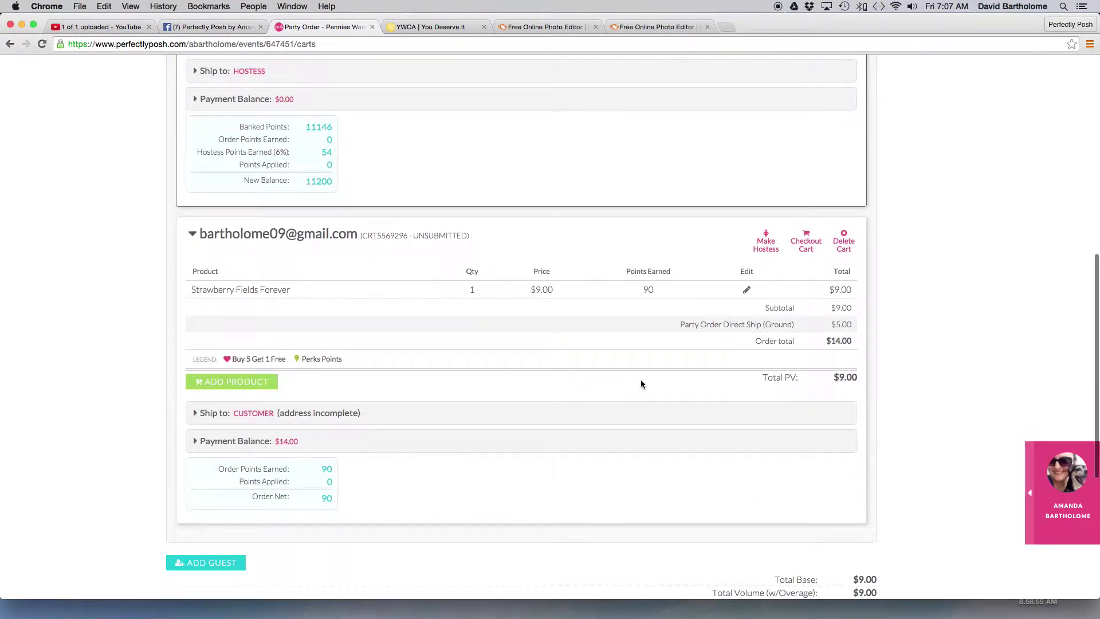
{"action": "scroll", "coordinate": [640, 382], "scroll_direction": "down", "scroll_amount": 3}
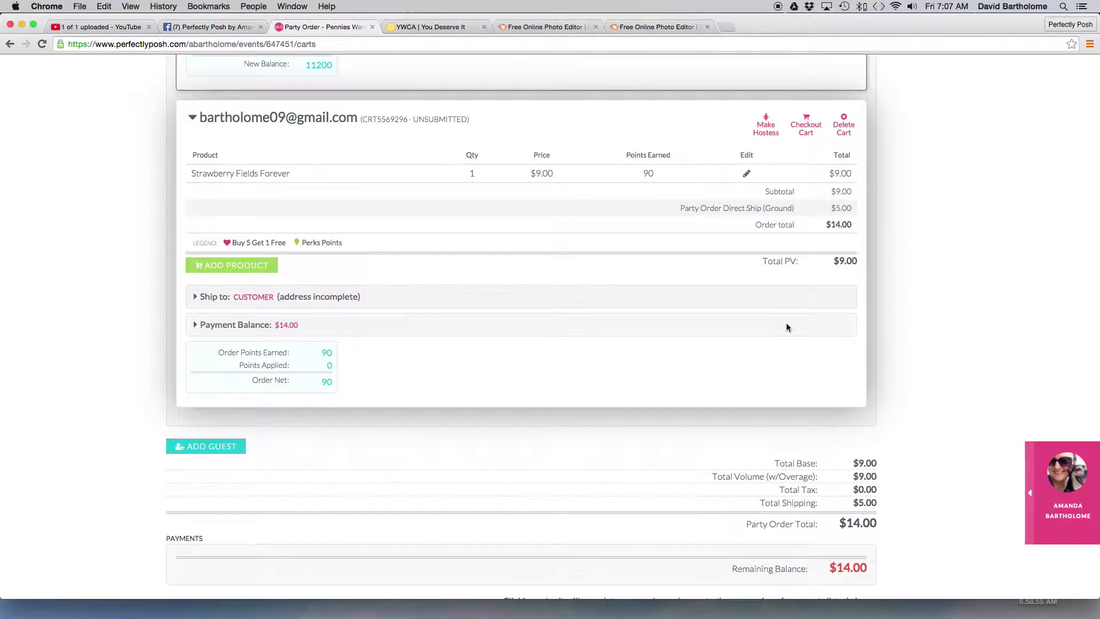
{"action": "left_click", "coordinate": [198, 325]}
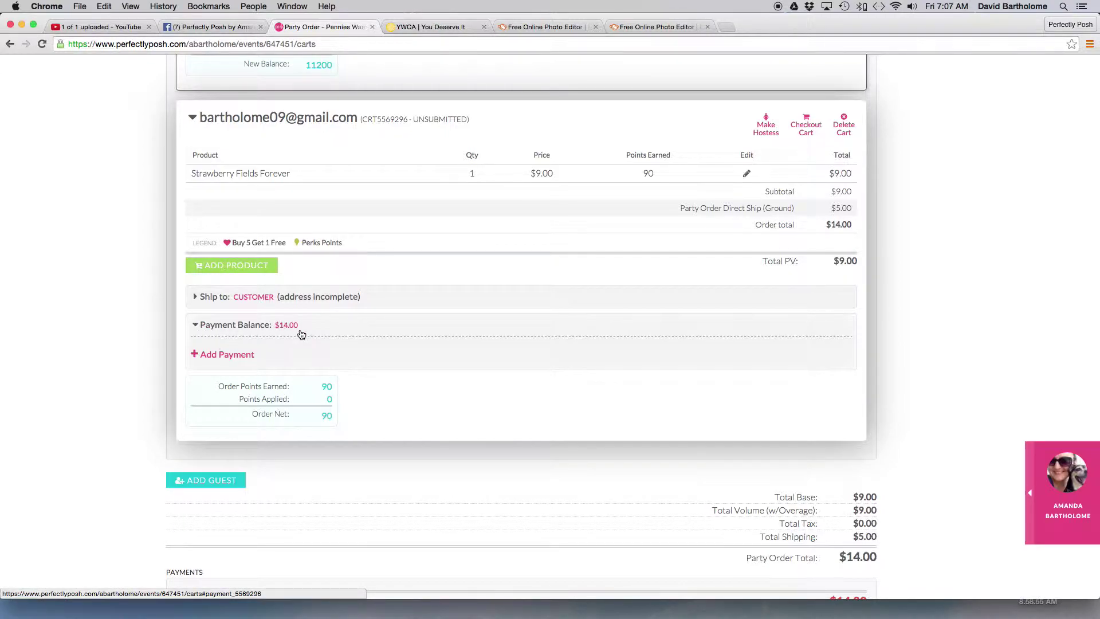
{"action": "scroll", "coordinate": [302, 334], "scroll_direction": "up", "scroll_amount": 5}
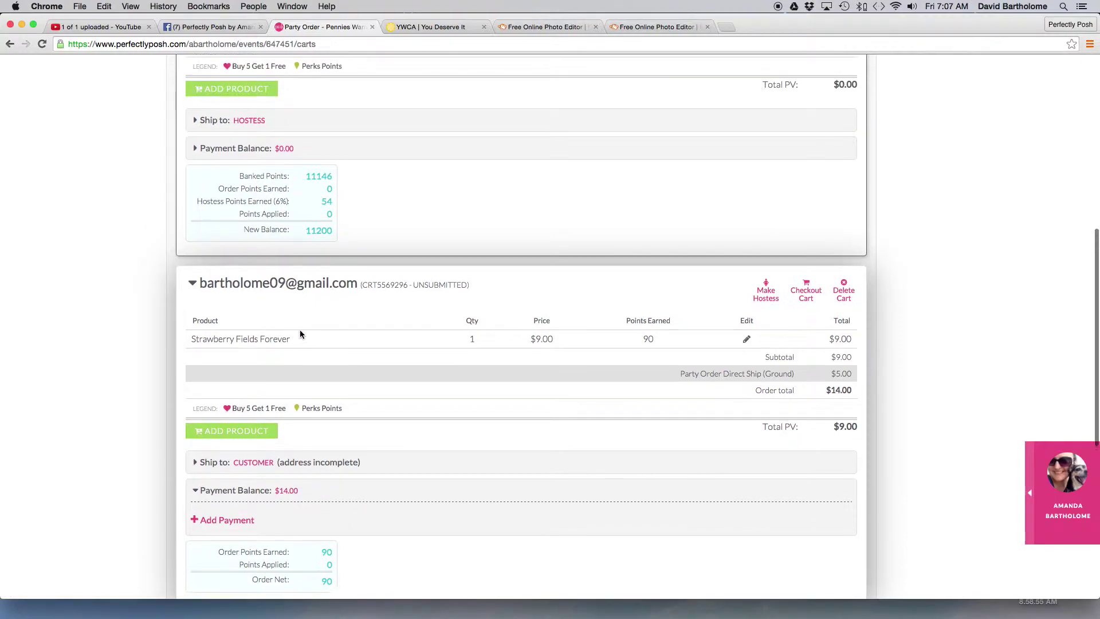
{"action": "scroll", "coordinate": [308, 156], "scroll_direction": "up", "scroll_amount": 5}
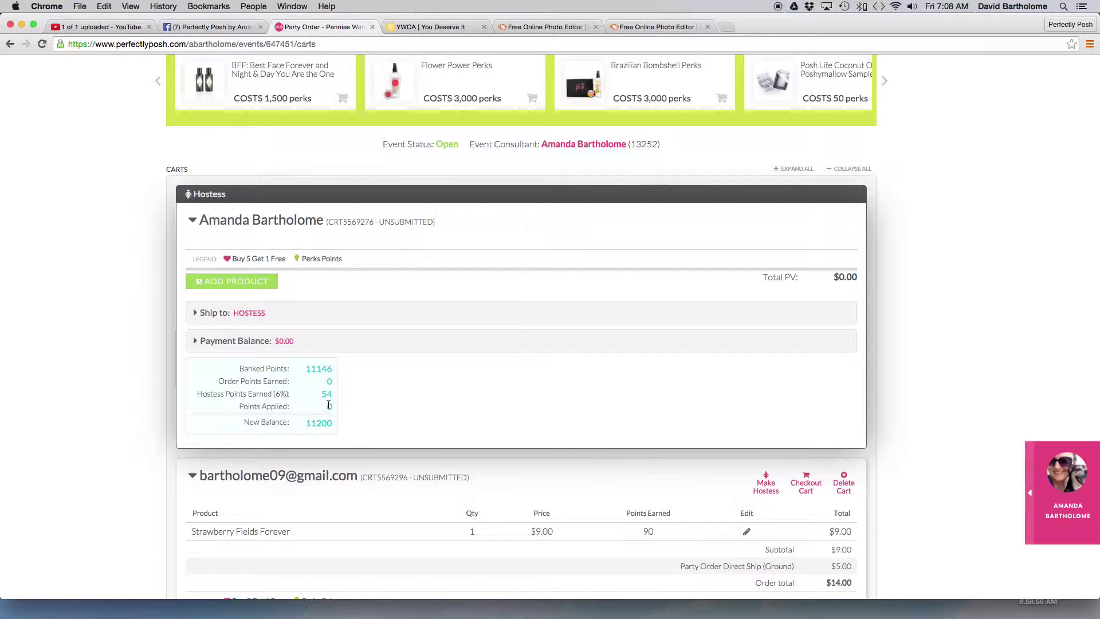
{"action": "scroll", "coordinate": [347, 394], "scroll_direction": "down", "scroll_amount": 5}
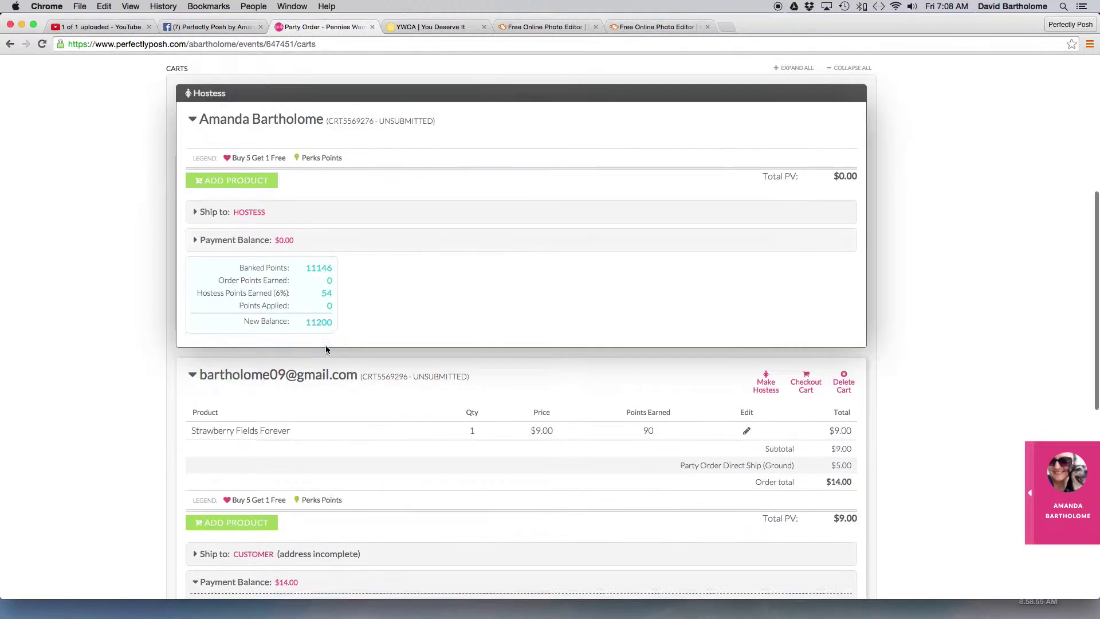
{"action": "scroll", "coordinate": [334, 344], "scroll_direction": "down", "scroll_amount": 1}
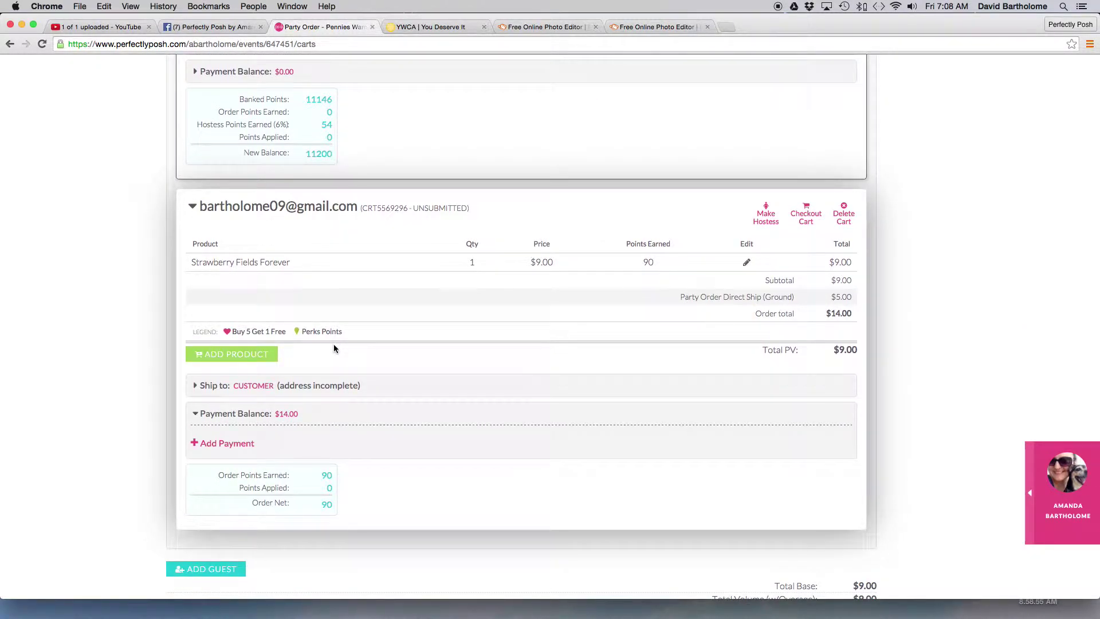
{"action": "scroll", "coordinate": [334, 344], "scroll_direction": "up", "scroll_amount": 7}
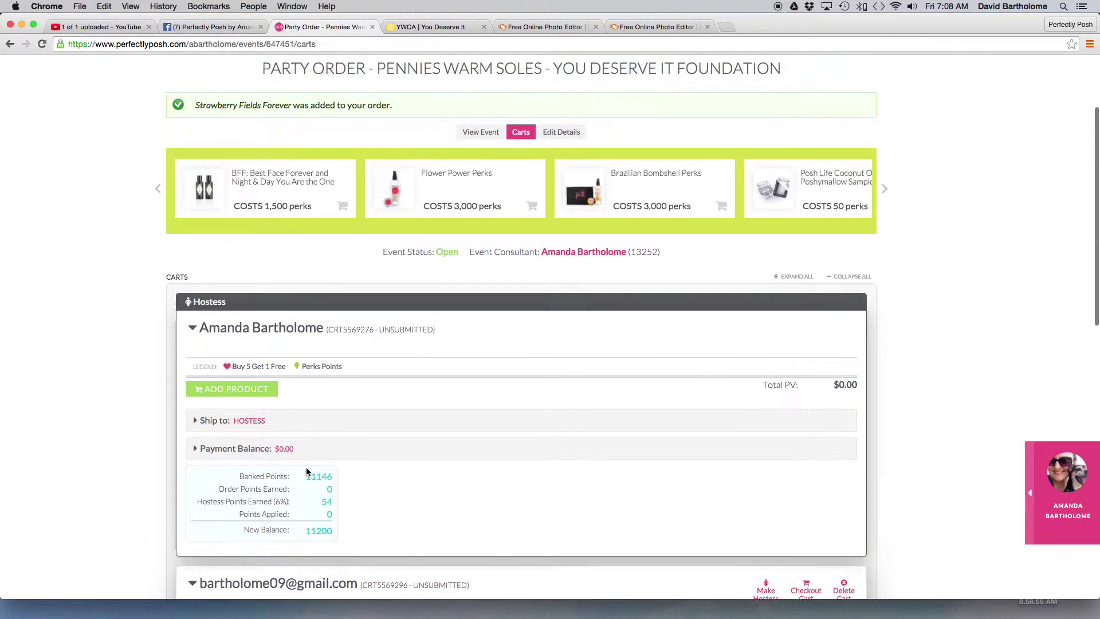
{"action": "scroll", "coordinate": [415, 531], "scroll_direction": "down", "scroll_amount": 12}
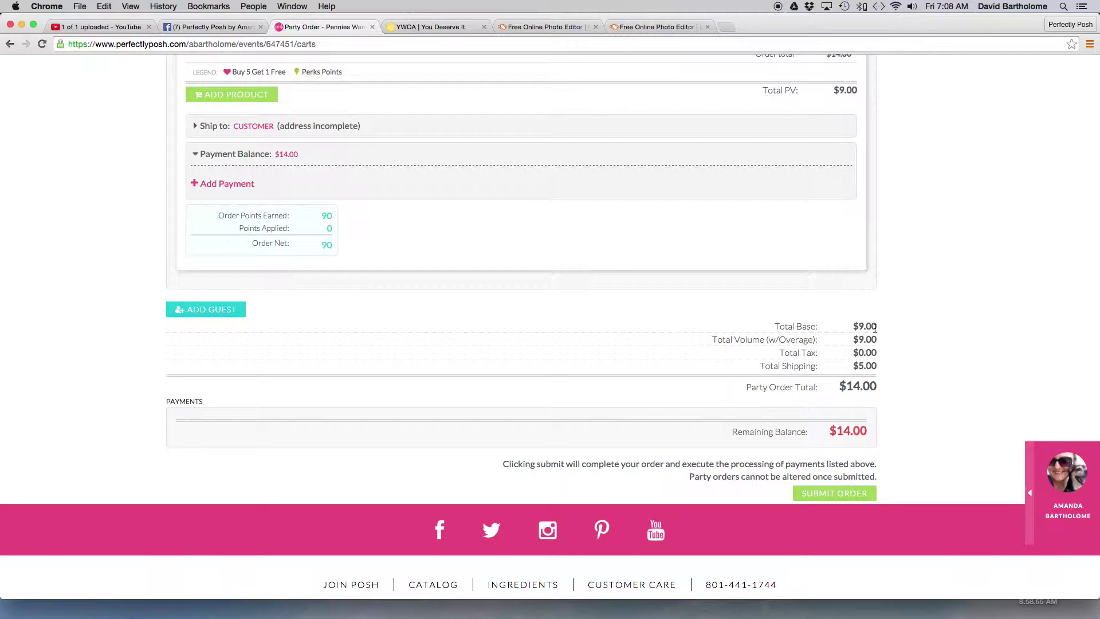
{"action": "scroll", "coordinate": [875, 330], "scroll_direction": "up", "scroll_amount": 3}
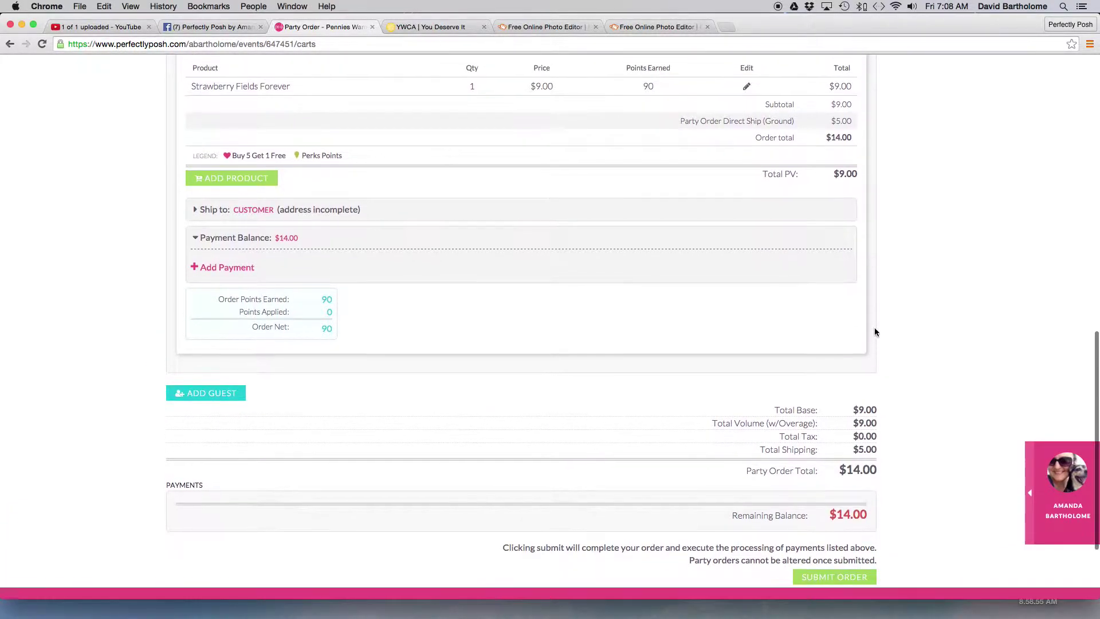
{"action": "scroll", "coordinate": [874, 329], "scroll_direction": "up", "scroll_amount": 3}
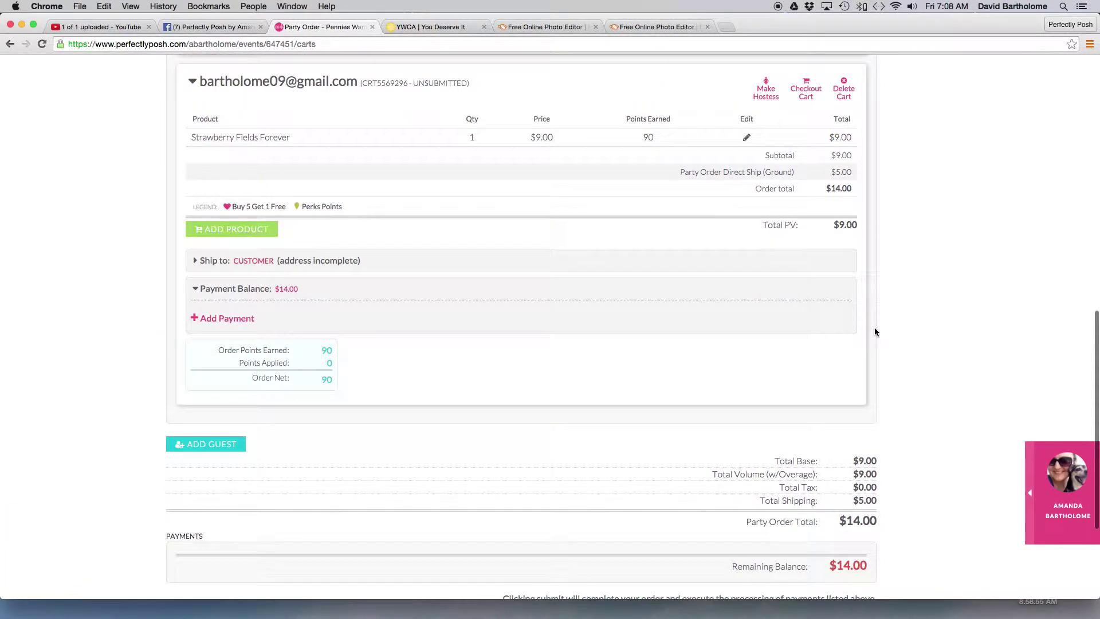
- Add a Credit/Debit Card payment to the guest cart
{"action": "left_click", "coordinate": [195, 320]}
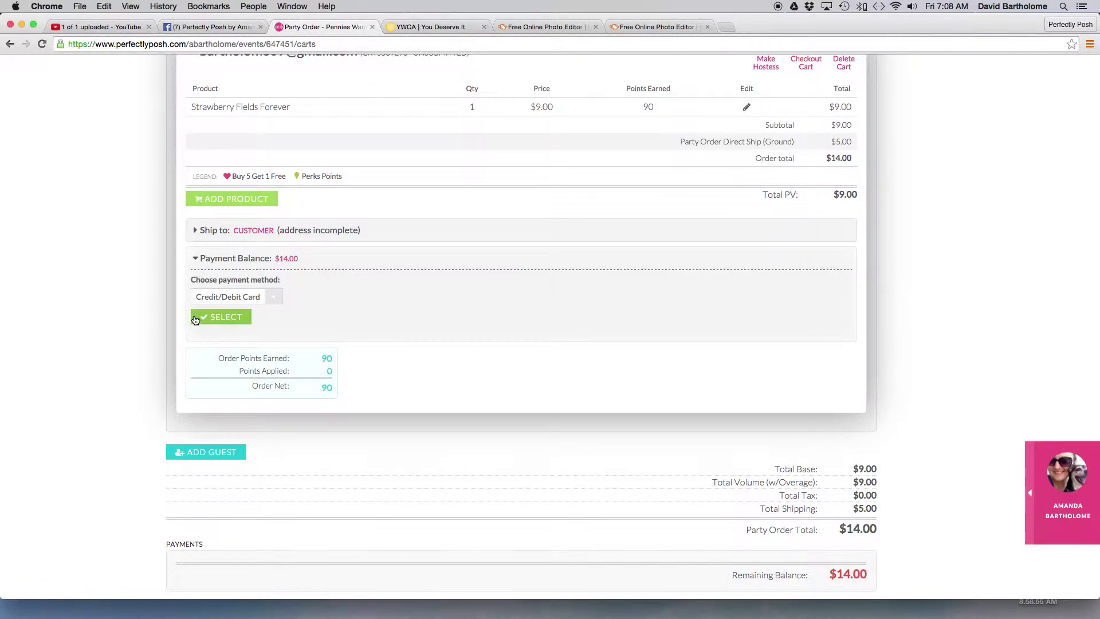
{"action": "left_click", "coordinate": [255, 298]}
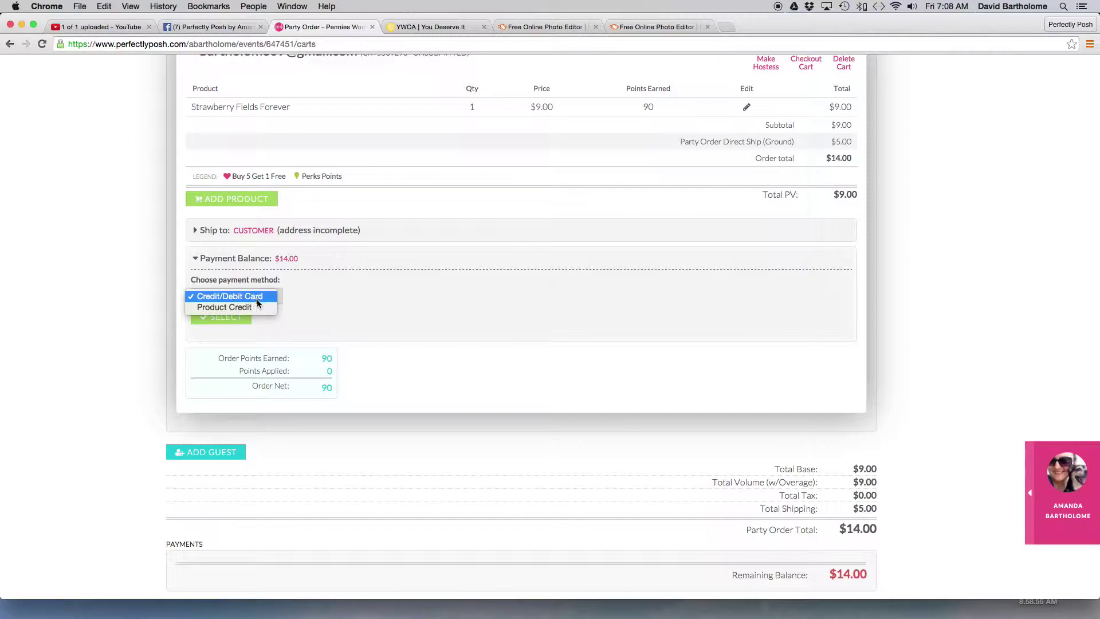
{"action": "left_click", "coordinate": [260, 297]}
{"action": "left_click", "coordinate": [240, 317]}
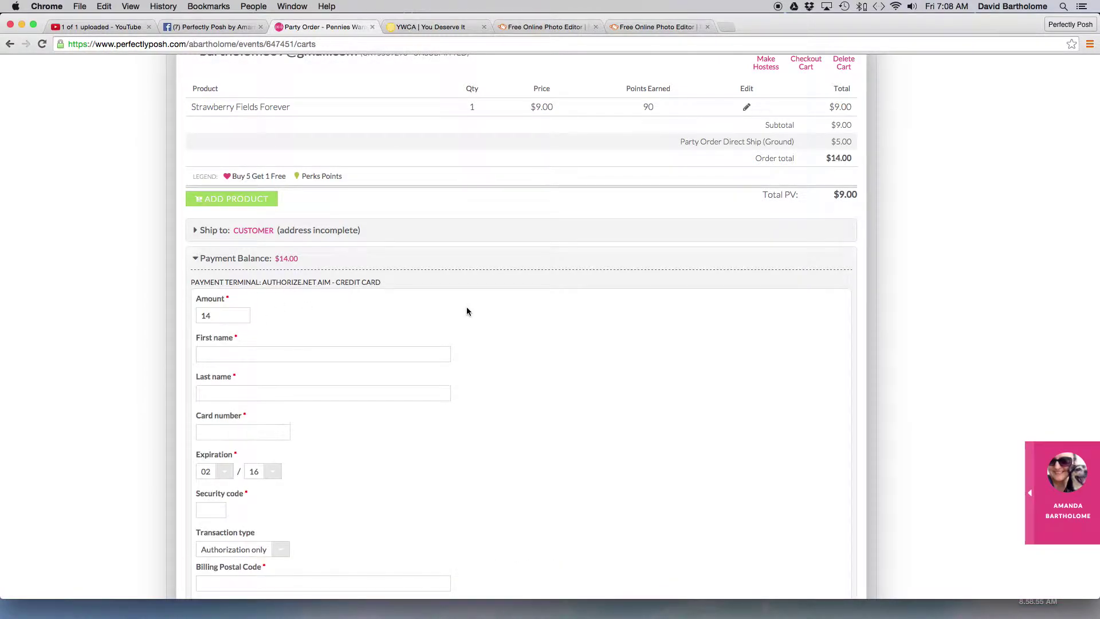
- Replace the prefilled payment amount of 14 with 10
{"action": "scroll", "coordinate": [466, 307], "scroll_direction": "down", "scroll_amount": 3}
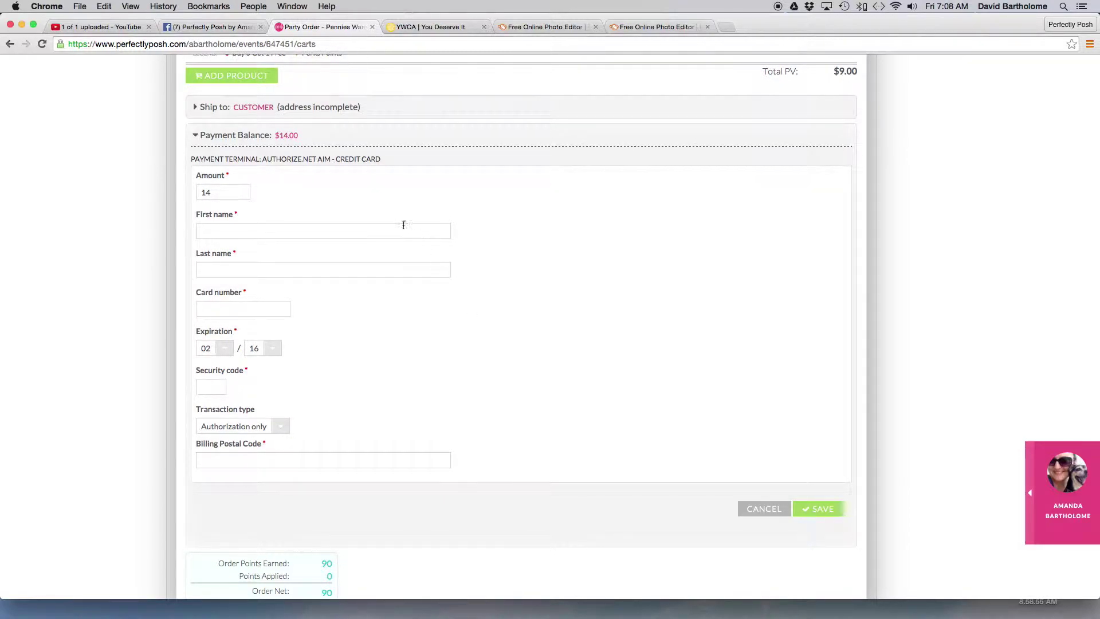
{"action": "left_click", "coordinate": [239, 192]}
{"action": "left_click_drag", "start_coordinate": [239, 193], "coordinate": [180, 189]}
{"action": "scroll", "coordinate": [810, 387], "scroll_direction": "up", "scroll_amount": 1}
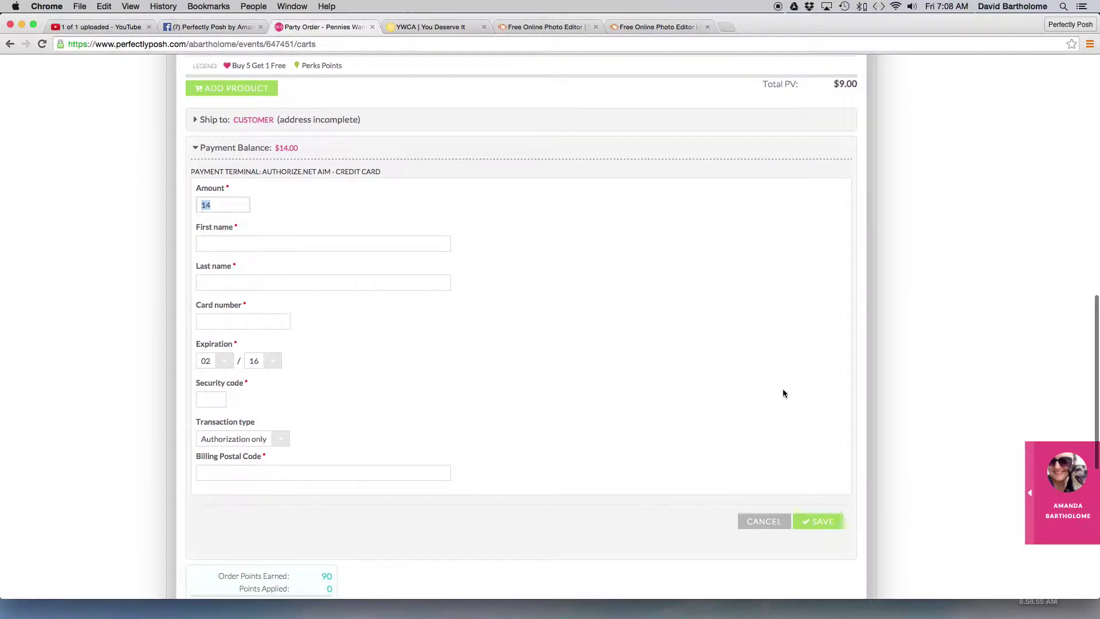
{"action": "left_click", "coordinate": [242, 204]}
{"action": "left_click_drag", "start_coordinate": [242, 204], "coordinate": [197, 202]}
{"action": "type", "text": "10"}
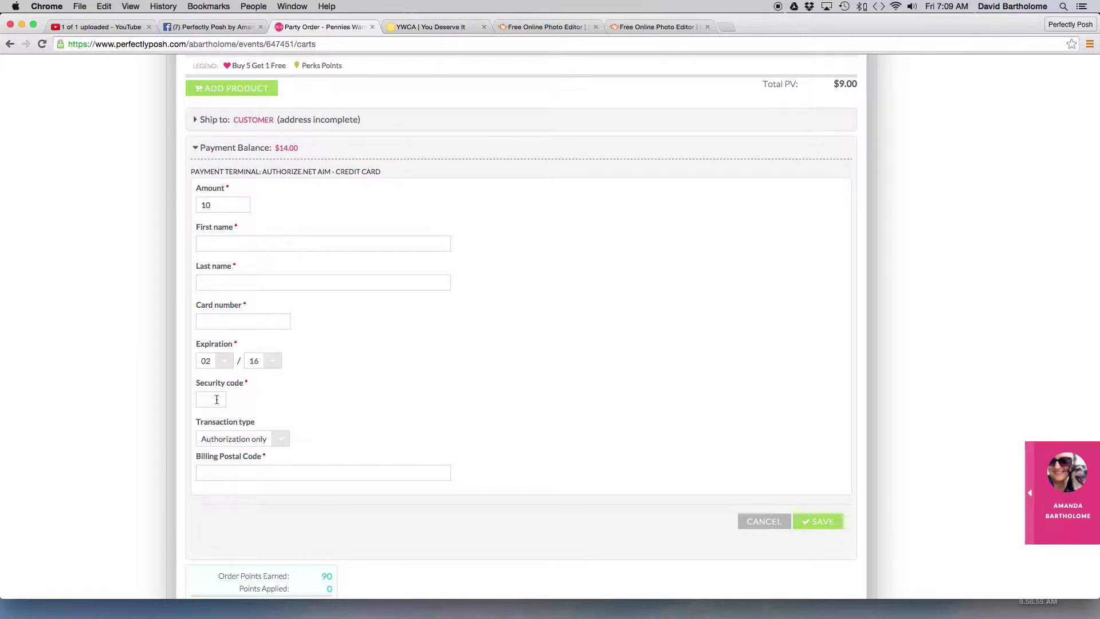
- Visit Security code, Transaction type (Authorization only) and Billing Postal Code, leaving them empty
{"action": "left_click", "coordinate": [221, 399]}
{"action": "left_click", "coordinate": [229, 438]}
{"action": "left_click", "coordinate": [230, 438]}
{"action": "scroll", "coordinate": [305, 405], "scroll_direction": "down", "scroll_amount": 3}
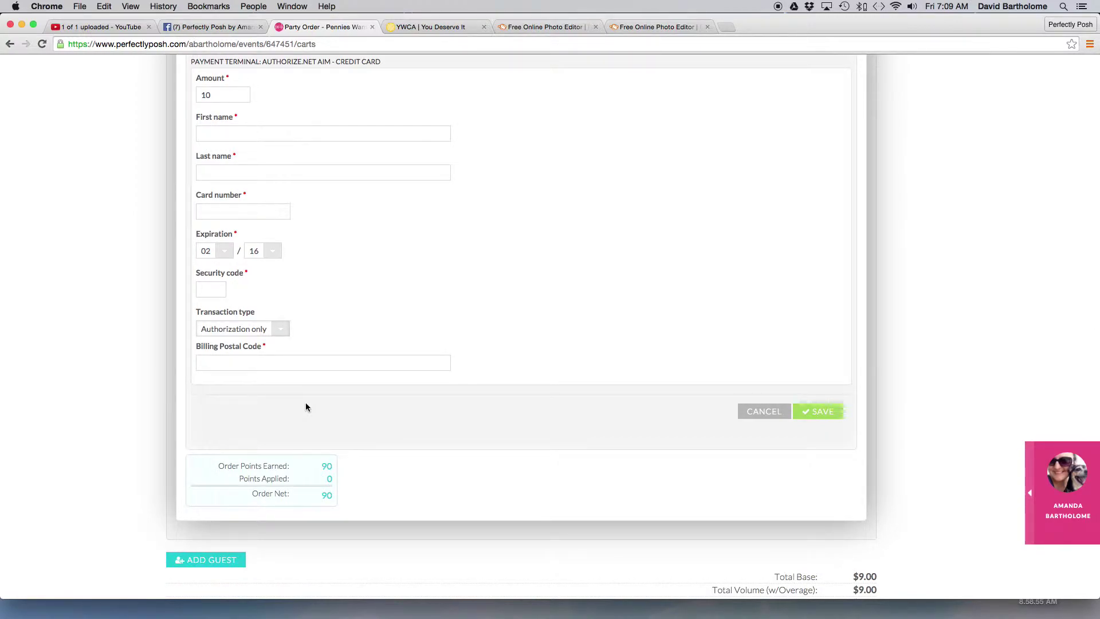
{"action": "left_click", "coordinate": [271, 366]}
{"action": "left_click", "coordinate": [271, 365]}
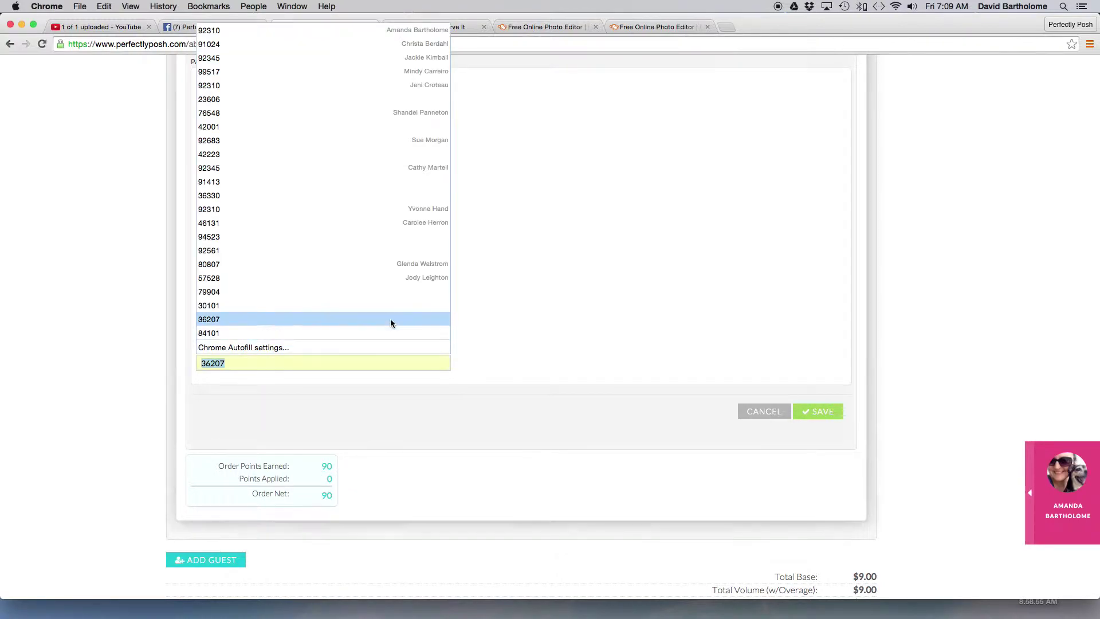
{"action": "left_click", "coordinate": [652, 284]}
{"action": "scroll", "coordinate": [654, 284], "scroll_direction": "up", "scroll_amount": 1}
{"action": "scroll", "coordinate": [656, 288], "scroll_direction": "up", "scroll_amount": 2}
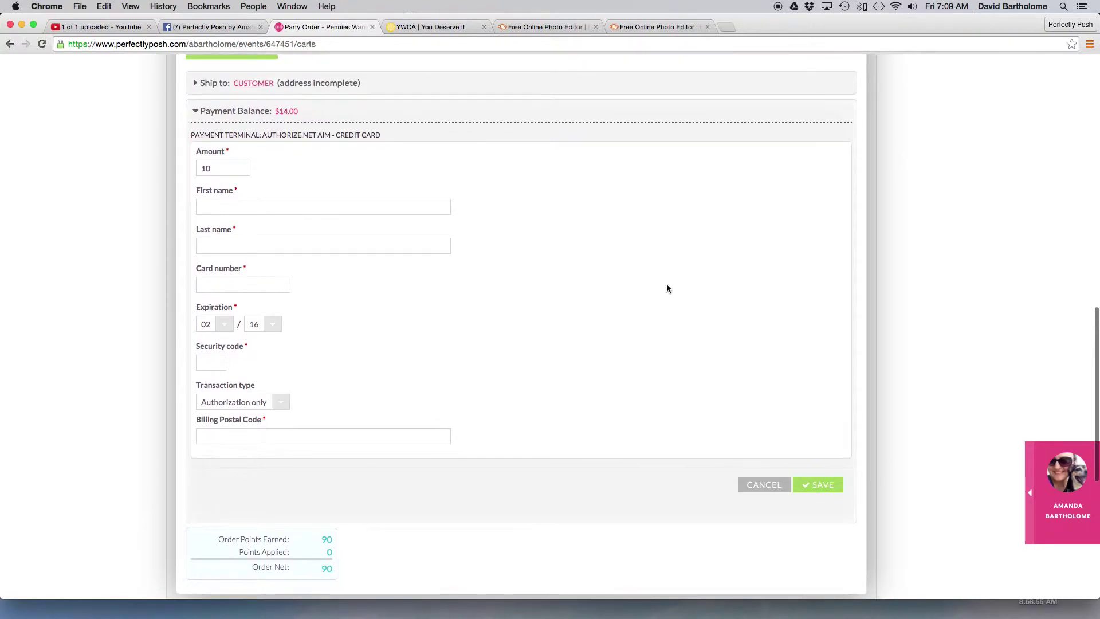
- Attempt to save the card payment, then change the amount from 10 to 4
{"action": "left_click", "coordinate": [802, 486]}
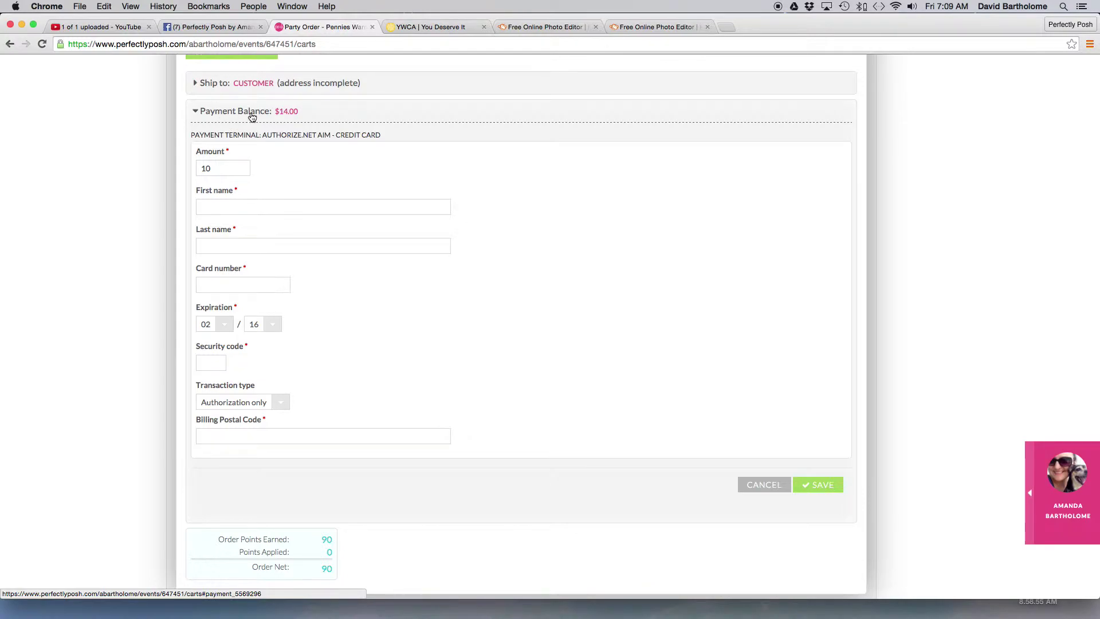
{"action": "left_click_drag", "start_coordinate": [229, 170], "coordinate": [190, 167]}
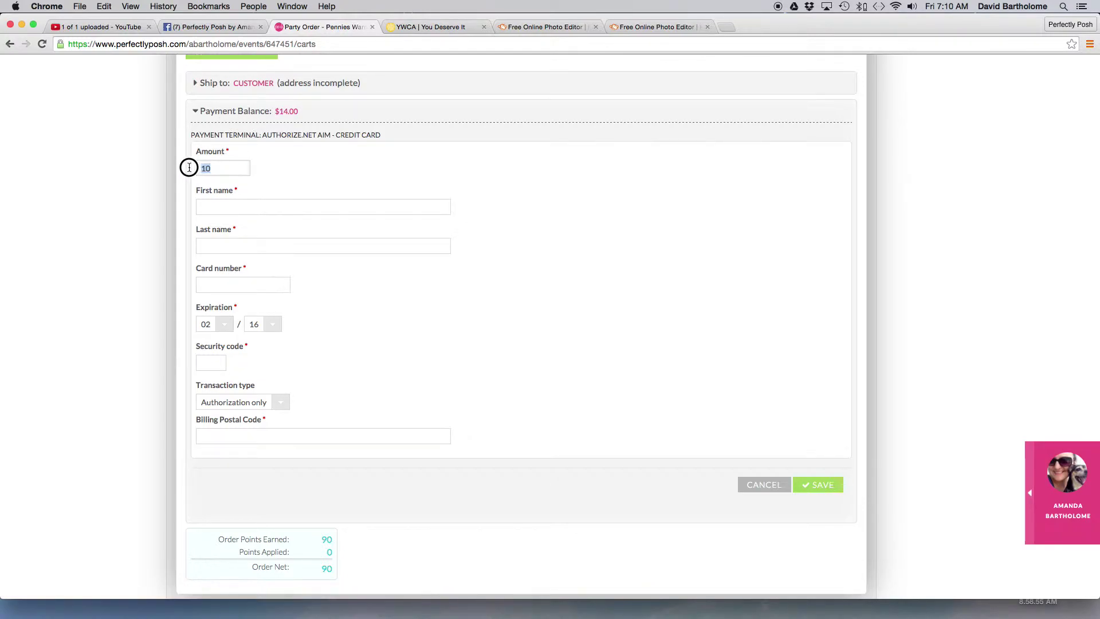
{"action": "type", "text": "4"}
- Clear the accidental text selection and check the order totals still showing $14.00
{"action": "left_click_drag", "start_coordinate": [197, 343], "coordinate": [233, 503]}
{"action": "left_click", "coordinate": [230, 506]}
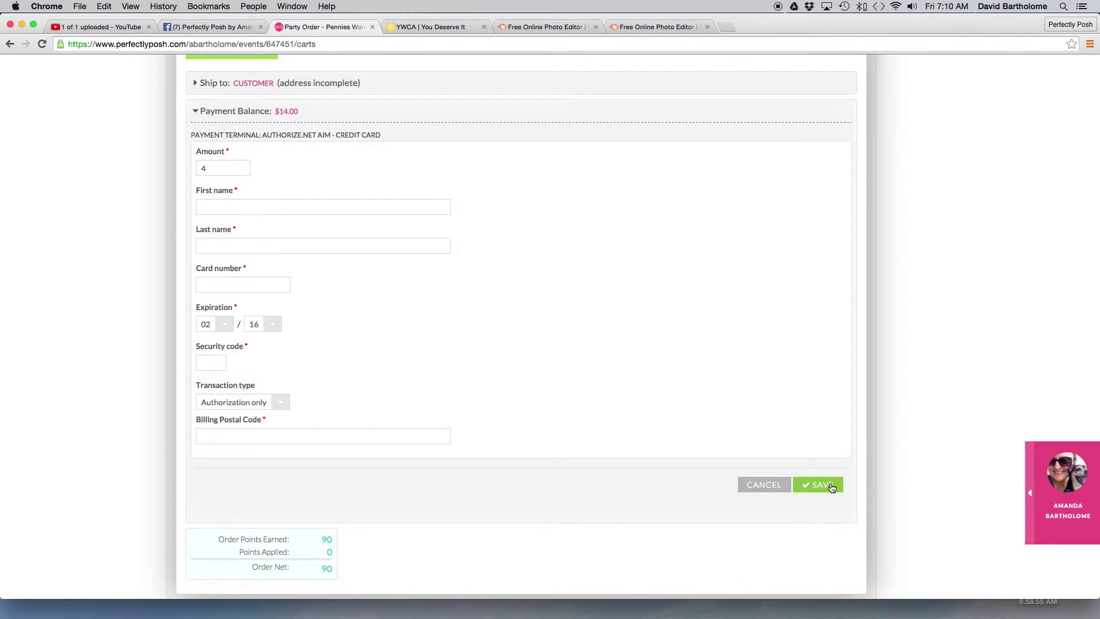
{"action": "scroll", "coordinate": [588, 381], "scroll_direction": "down", "scroll_amount": 3}
{"action": "scroll", "coordinate": [589, 382], "scroll_direction": "down", "scroll_amount": 2}
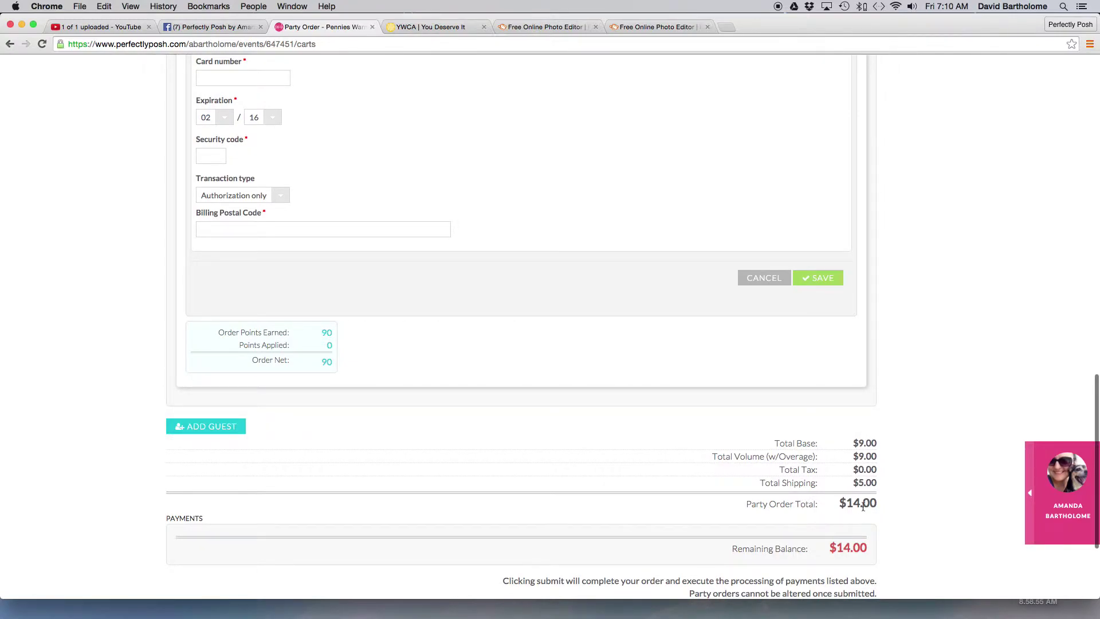
{"action": "scroll", "coordinate": [854, 552], "scroll_direction": "up", "scroll_amount": 7}
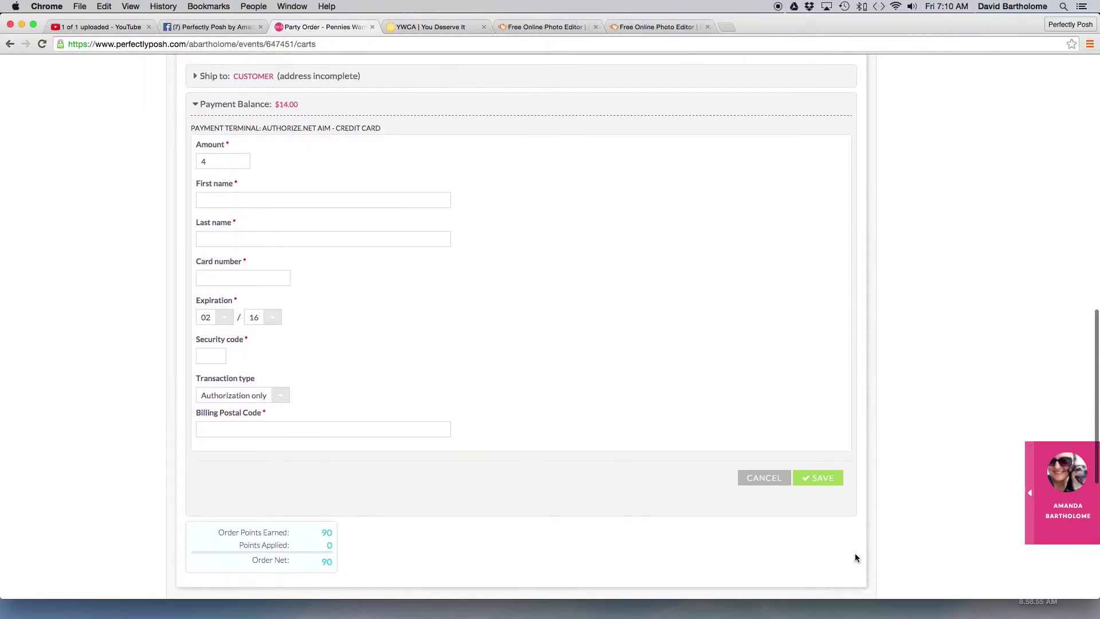
{"action": "scroll", "coordinate": [784, 439], "scroll_direction": "up", "scroll_amount": 2}
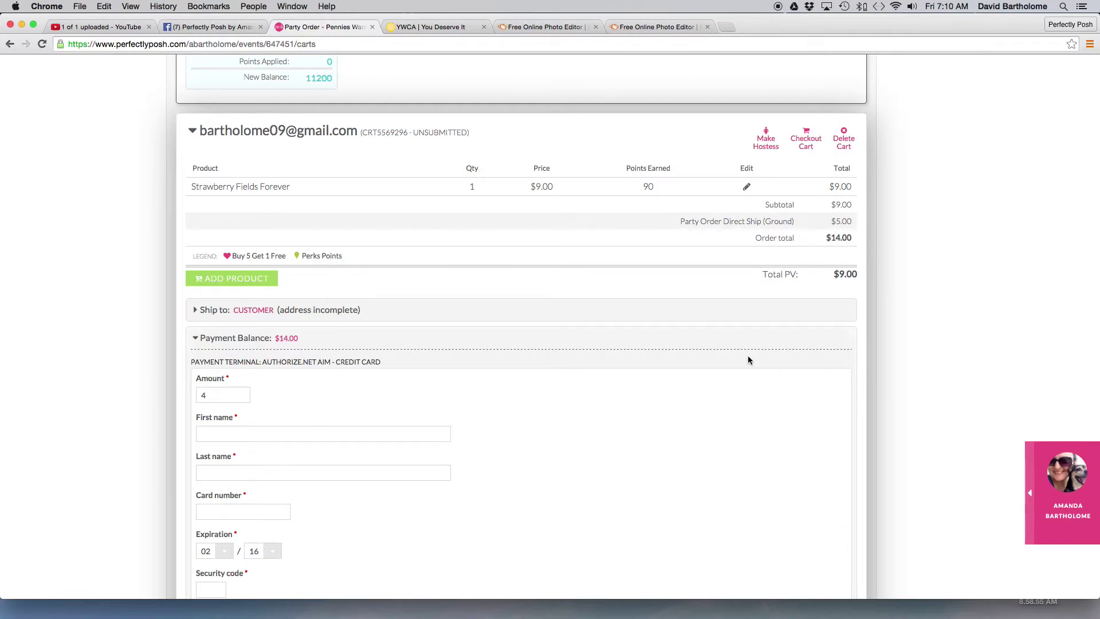
{"action": "scroll", "coordinate": [745, 314], "scroll_direction": "up", "scroll_amount": 4}
{"action": "left_click", "coordinate": [216, 29]}
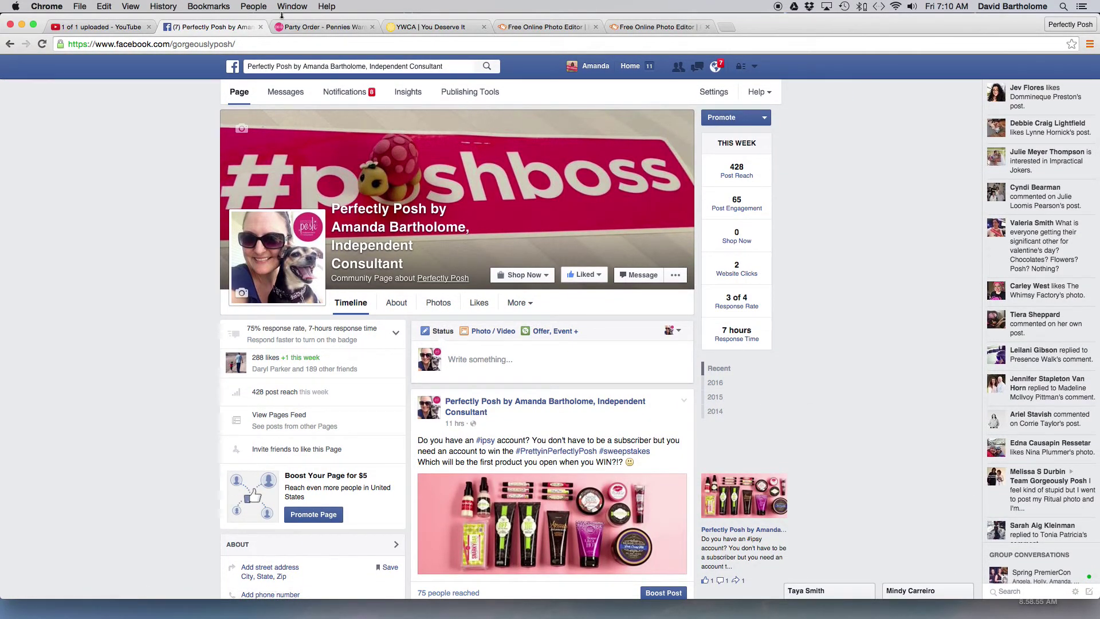
{"action": "left_click", "coordinate": [313, 28]}
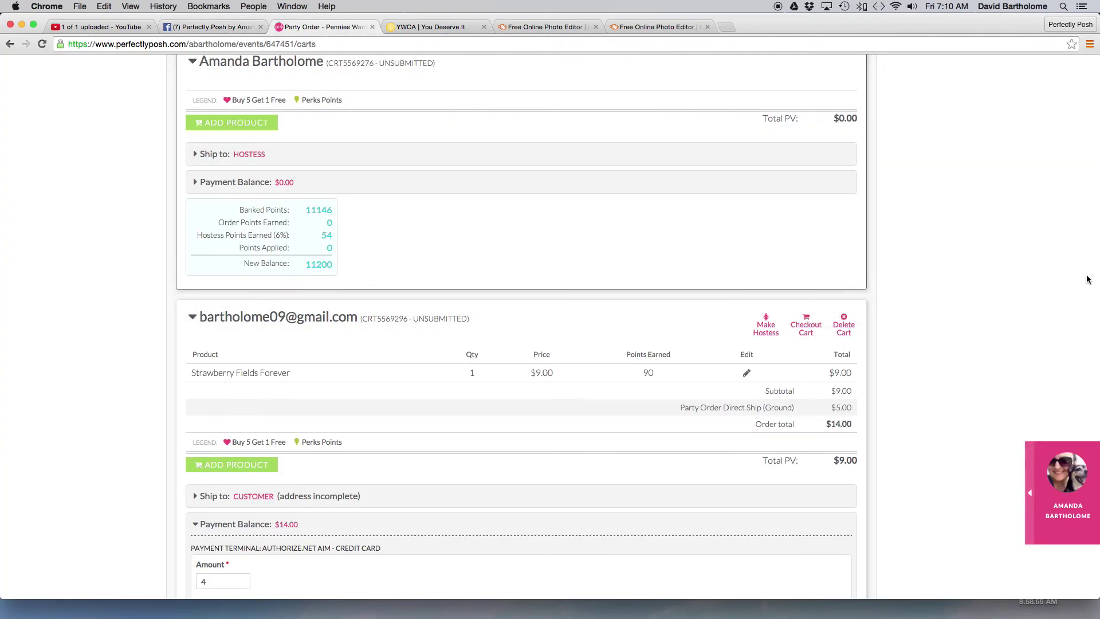
{"action": "scroll", "coordinate": [1078, 275], "scroll_direction": "up", "scroll_amount": 10}
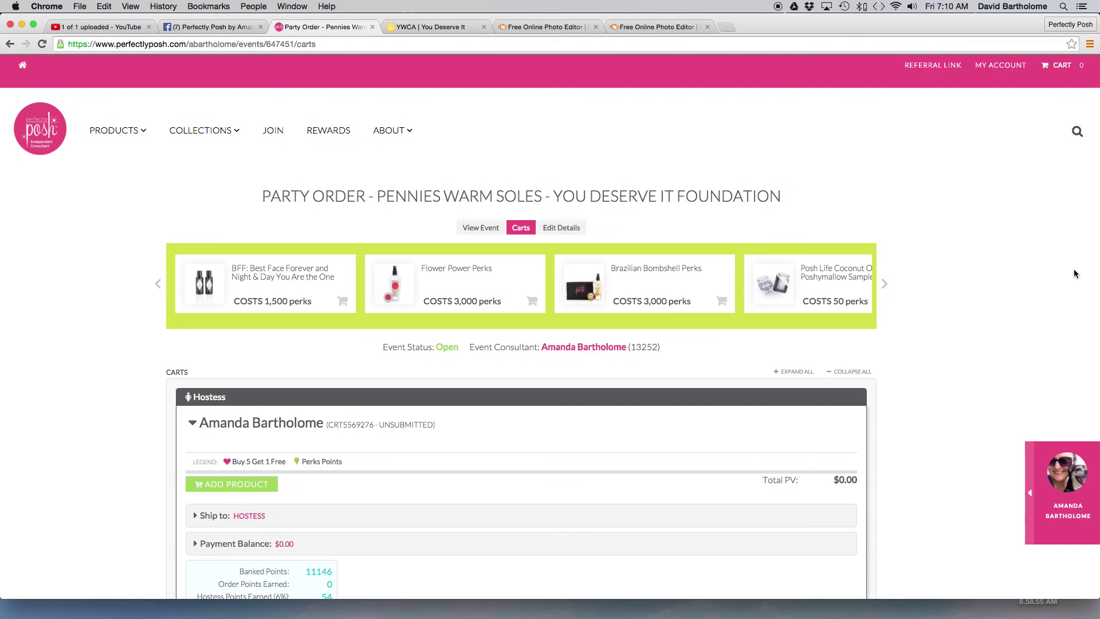